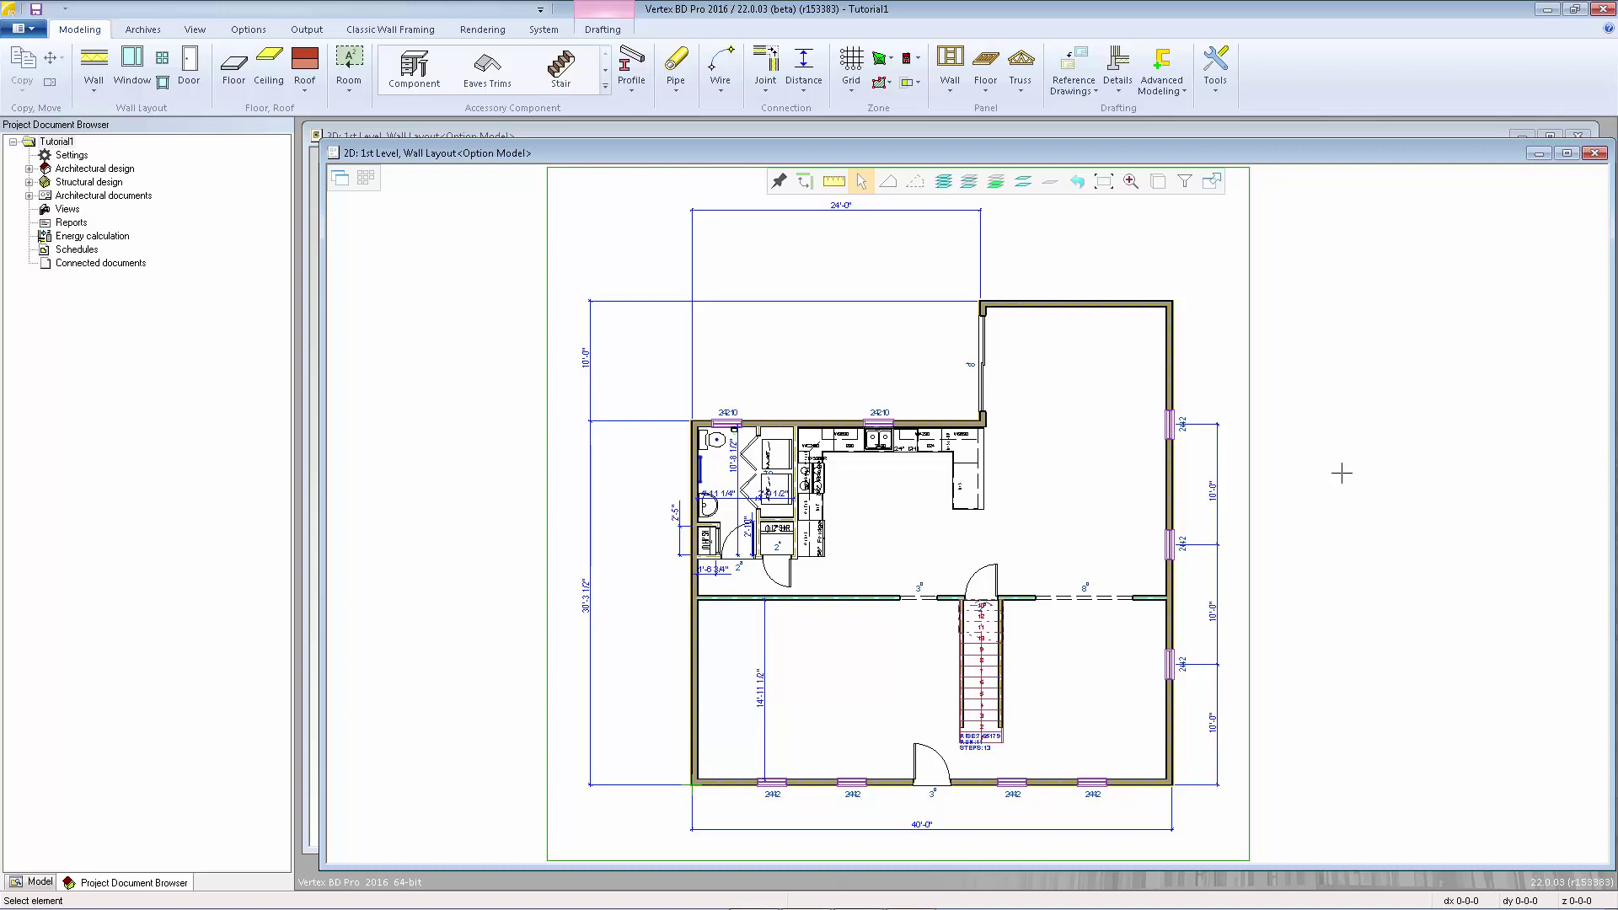
Step: Bring up the Drwg-Model Pairs palette with F5
{"action": "key", "text": "F5"}
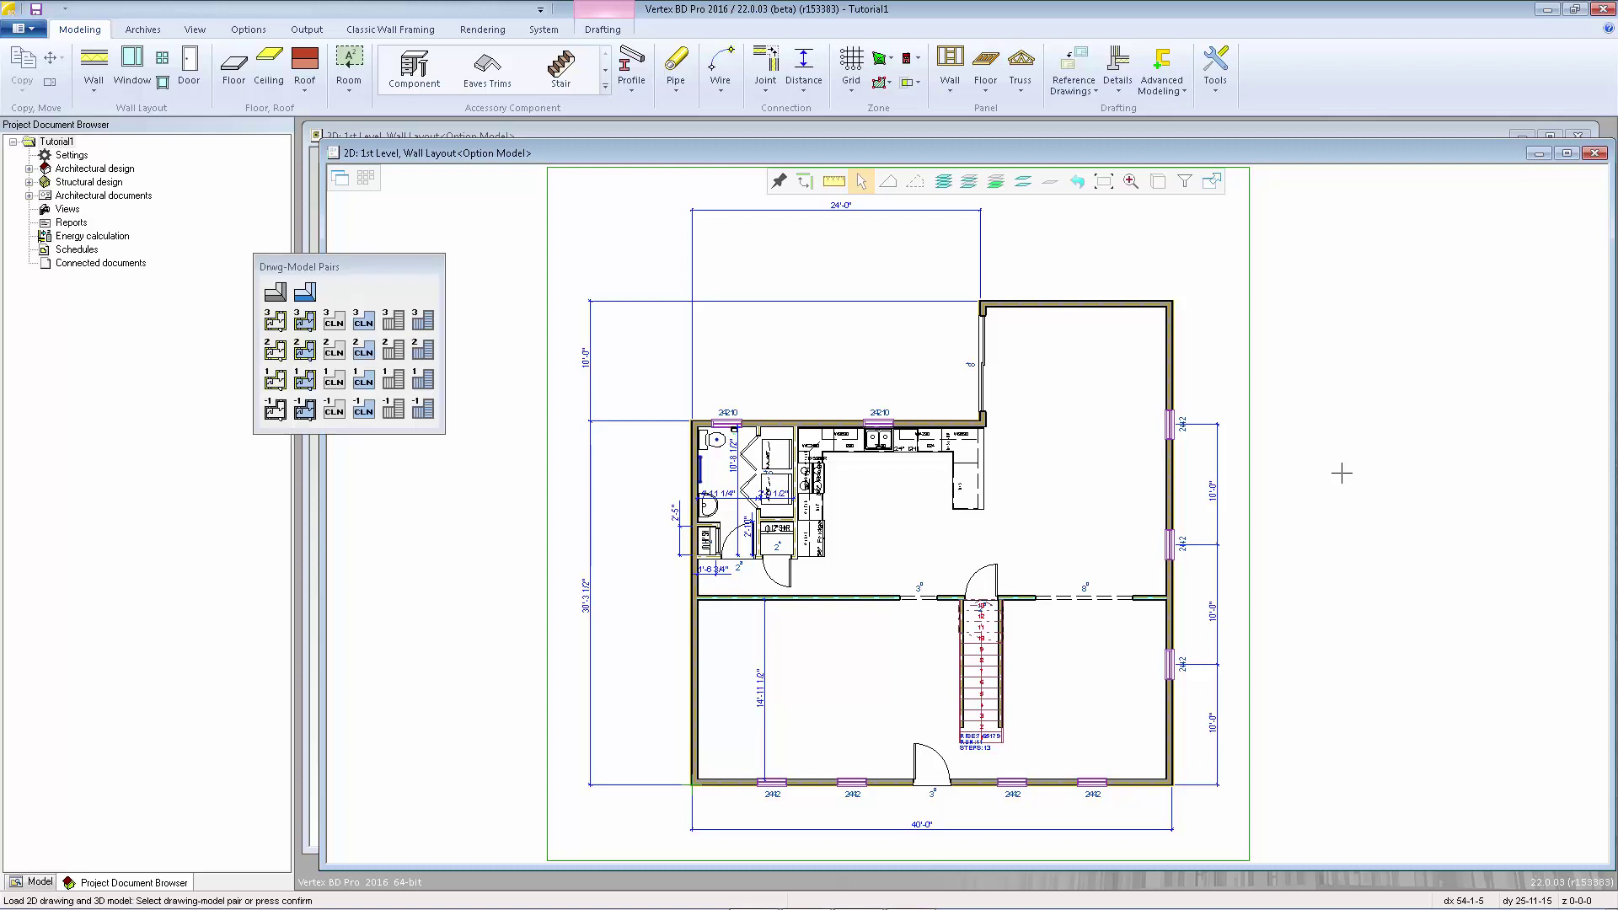
Step: Load the 2nd Level wall layout and set the wall type to 2x6 Ext Bearing, Horizontal siding
{"action": "left_click", "coordinate": [275, 351]}
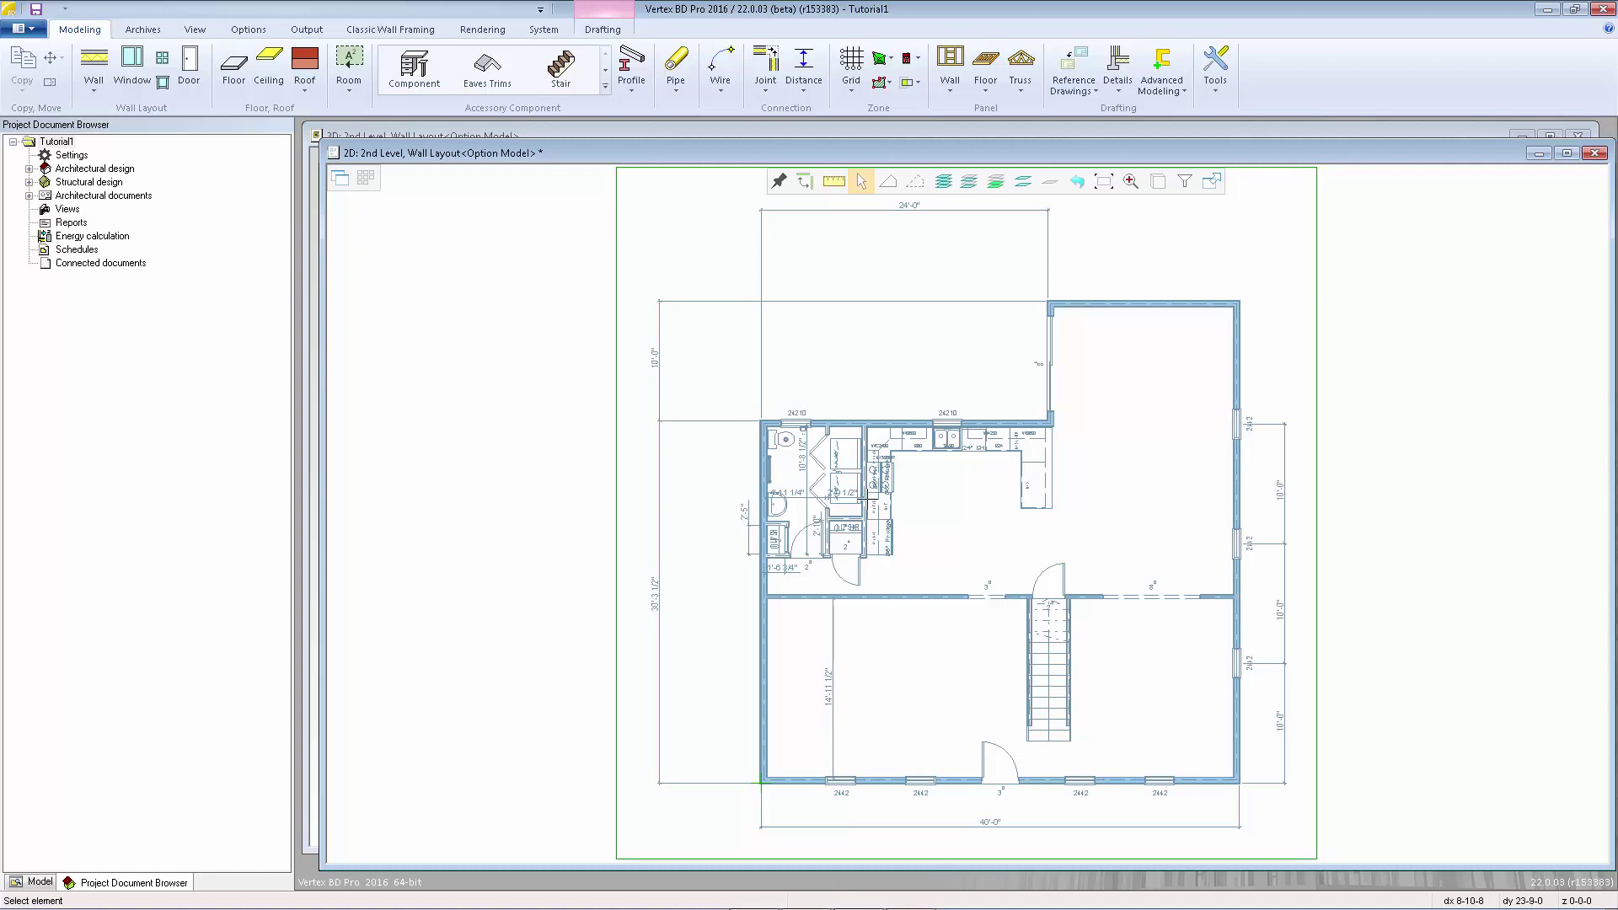
{"action": "left_click", "coordinate": [94, 73]}
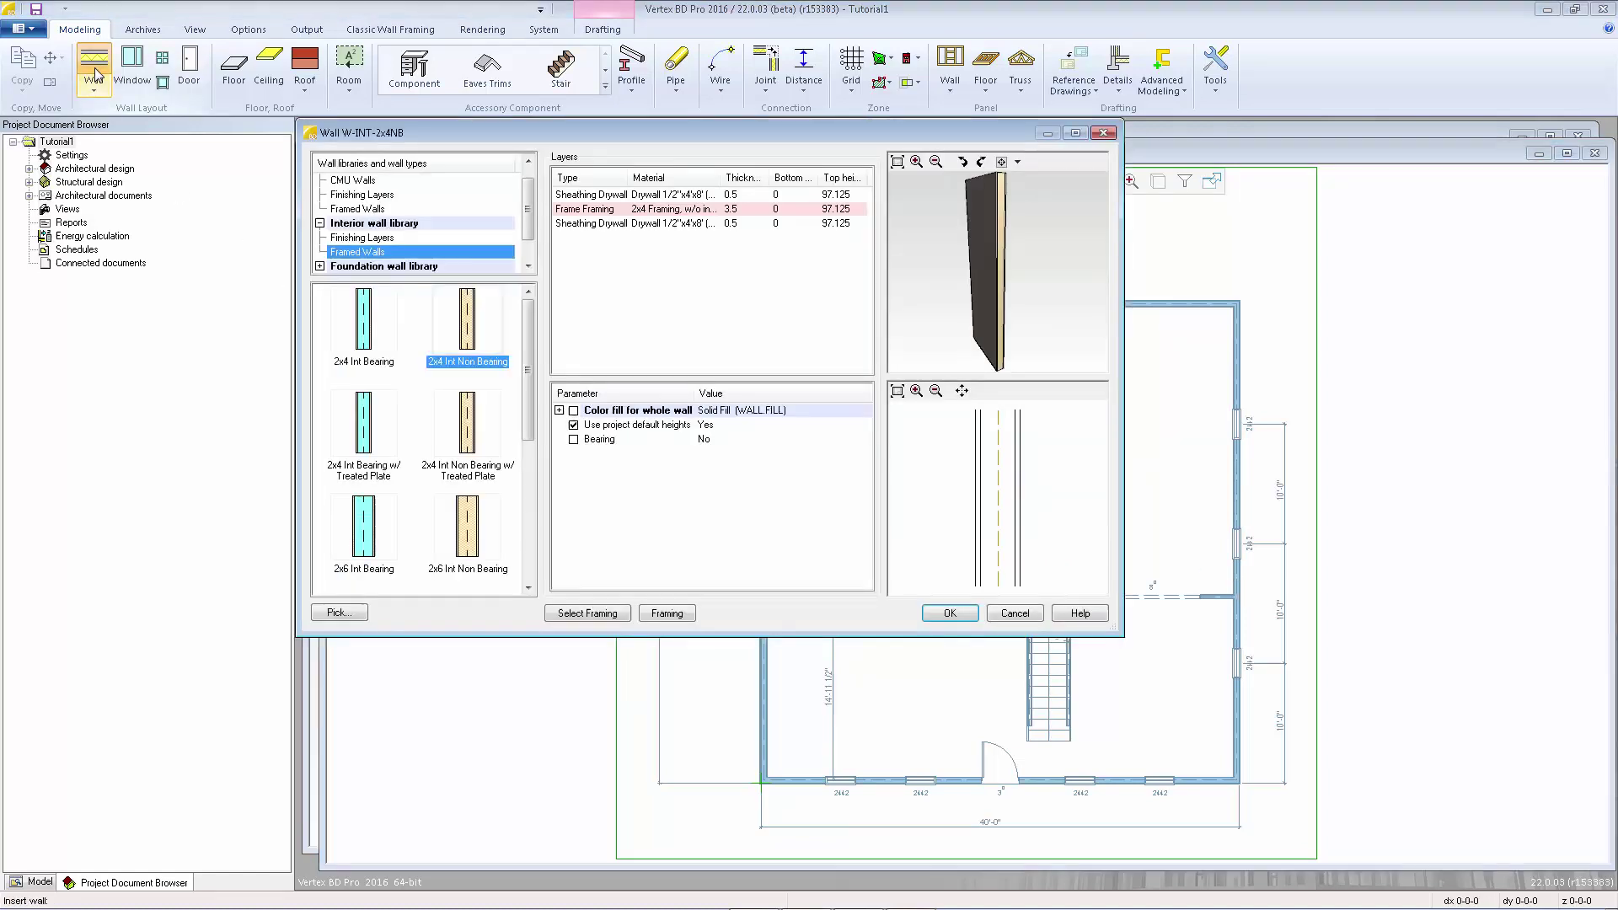
{"action": "scroll", "coordinate": [510, 405], "scroll_direction": "up", "scroll_amount": 1}
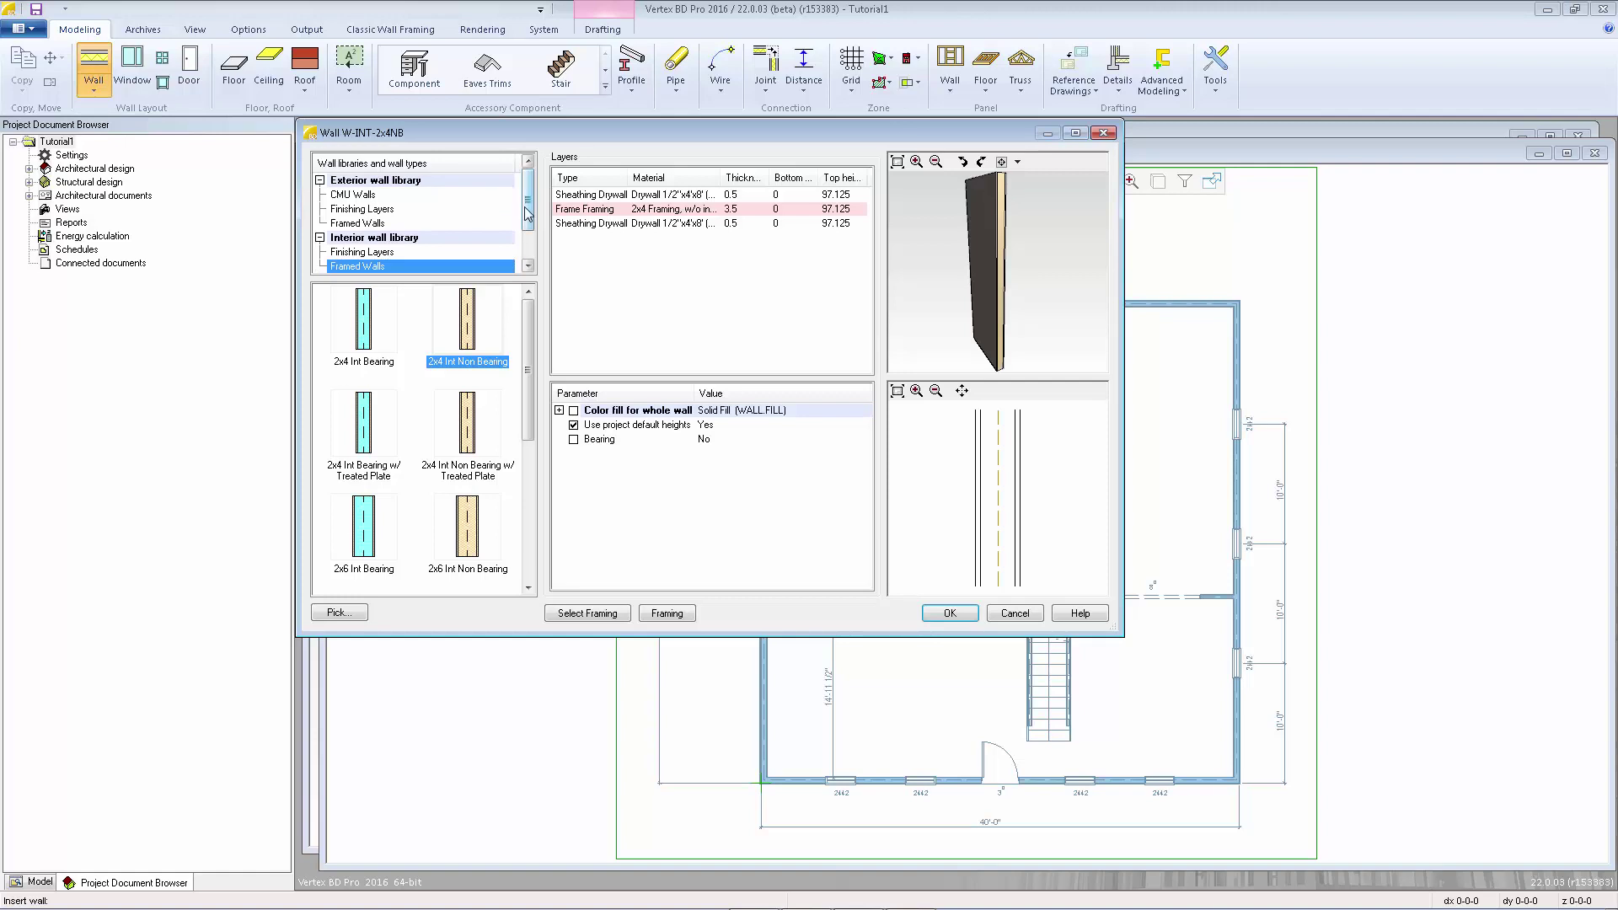
{"action": "left_click", "coordinate": [353, 224]}
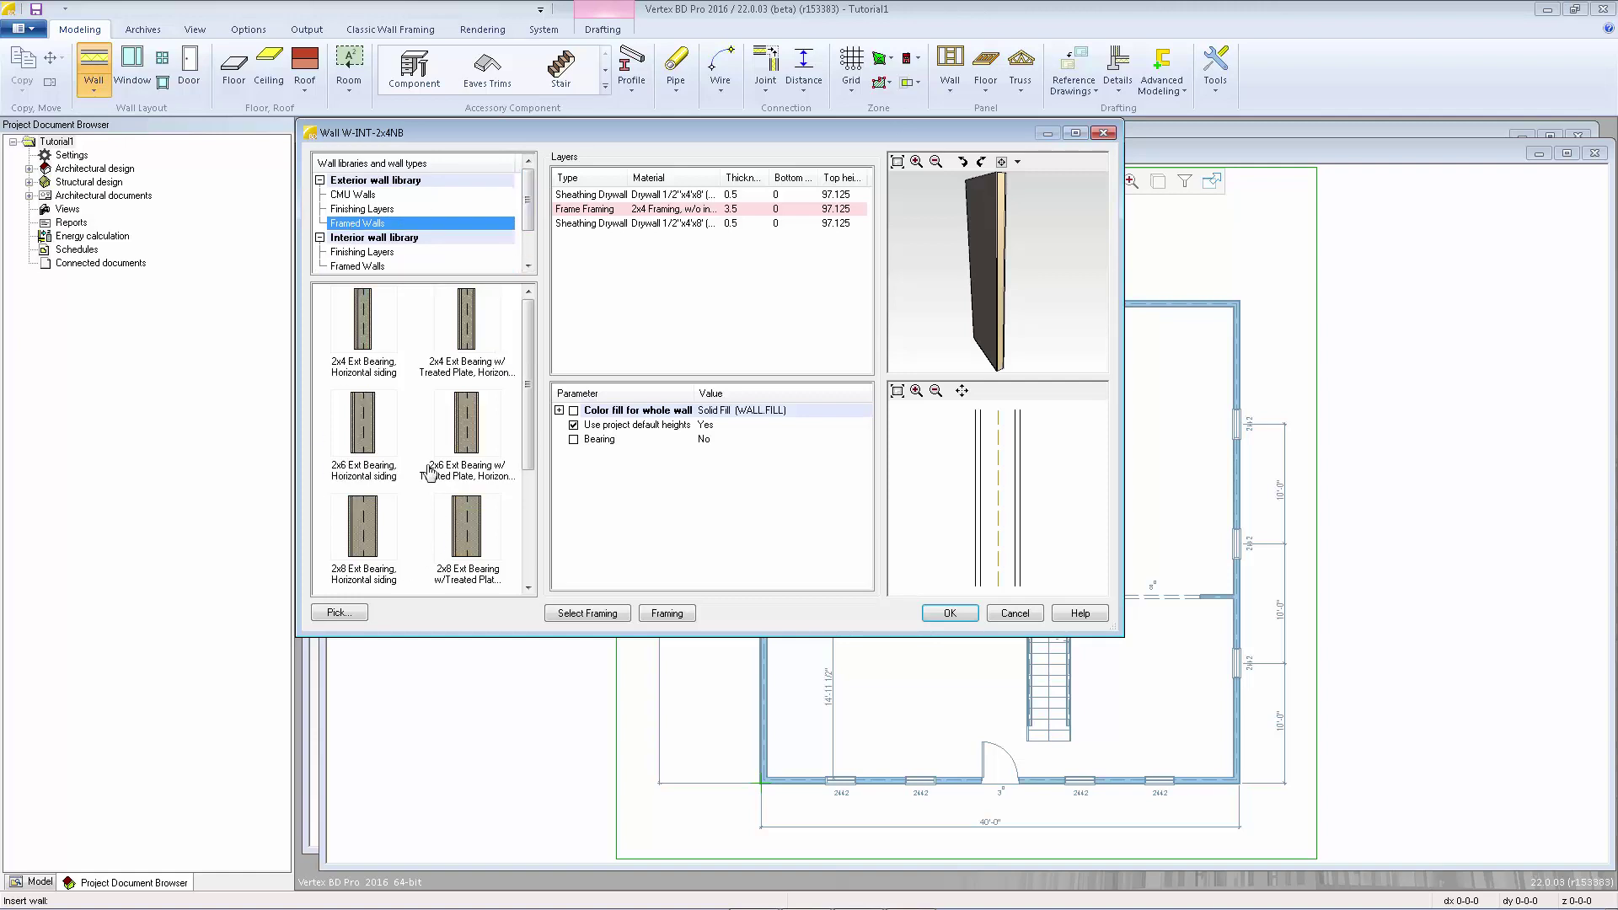
{"action": "left_click", "coordinate": [371, 425]}
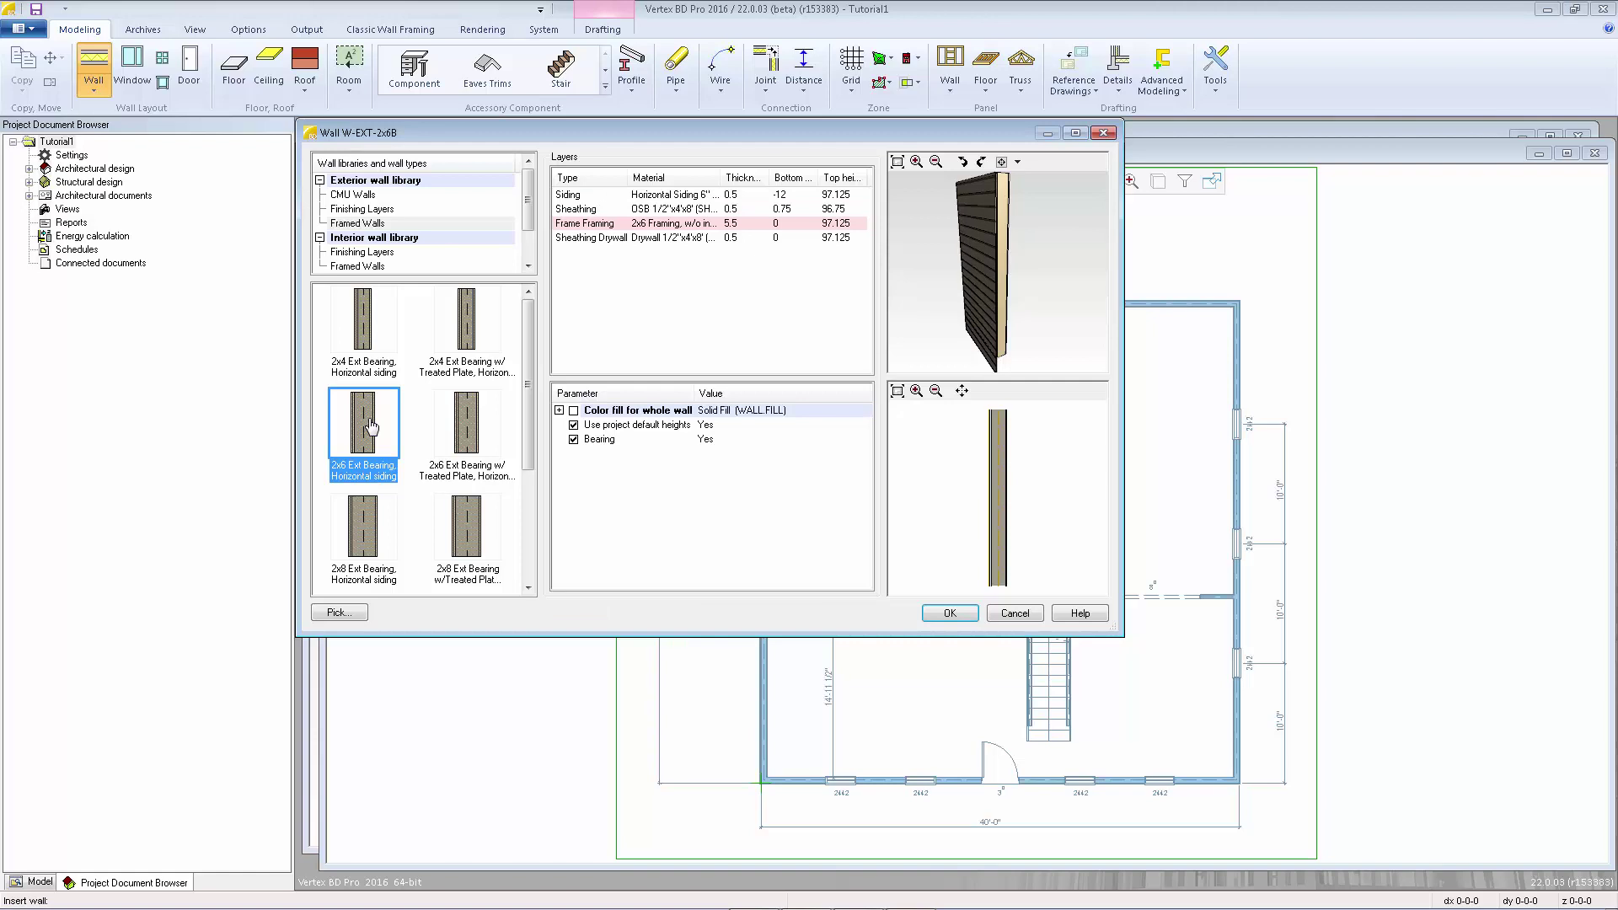
{"action": "left_click", "coordinate": [961, 616]}
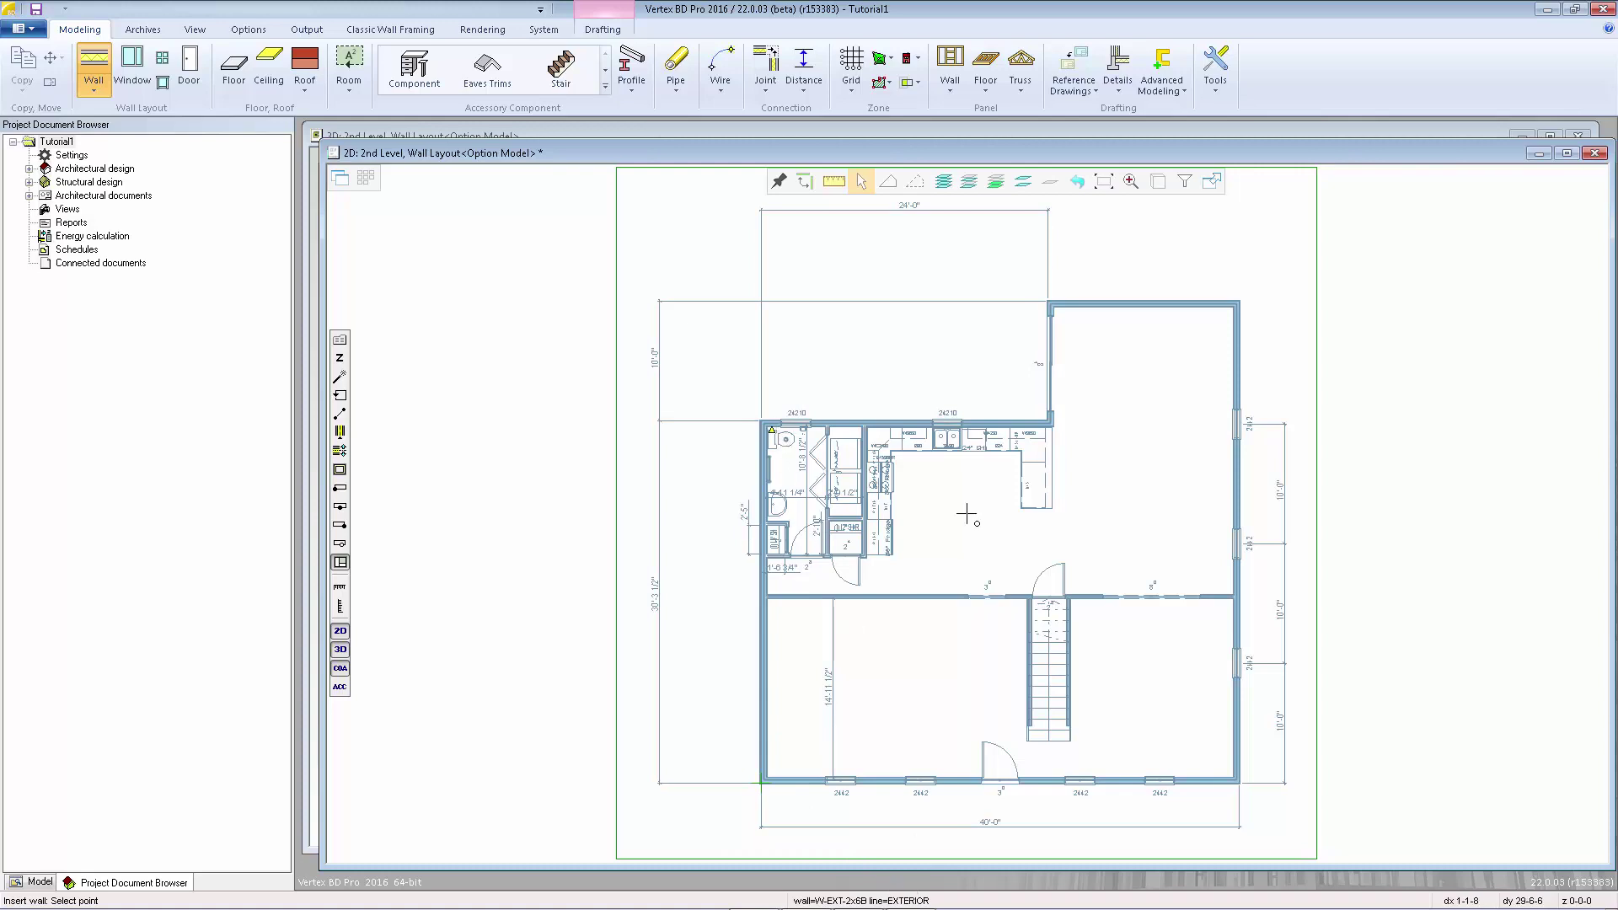
Step: Draw a rectangle of W-EXT-2x6B walls around the 40'-0" main perimeter corner to corner
{"action": "scroll", "coordinate": [966, 513], "scroll_direction": "up", "scroll_amount": 5}
{"action": "scroll", "coordinate": [966, 513], "scroll_direction": "up", "scroll_amount": 3}
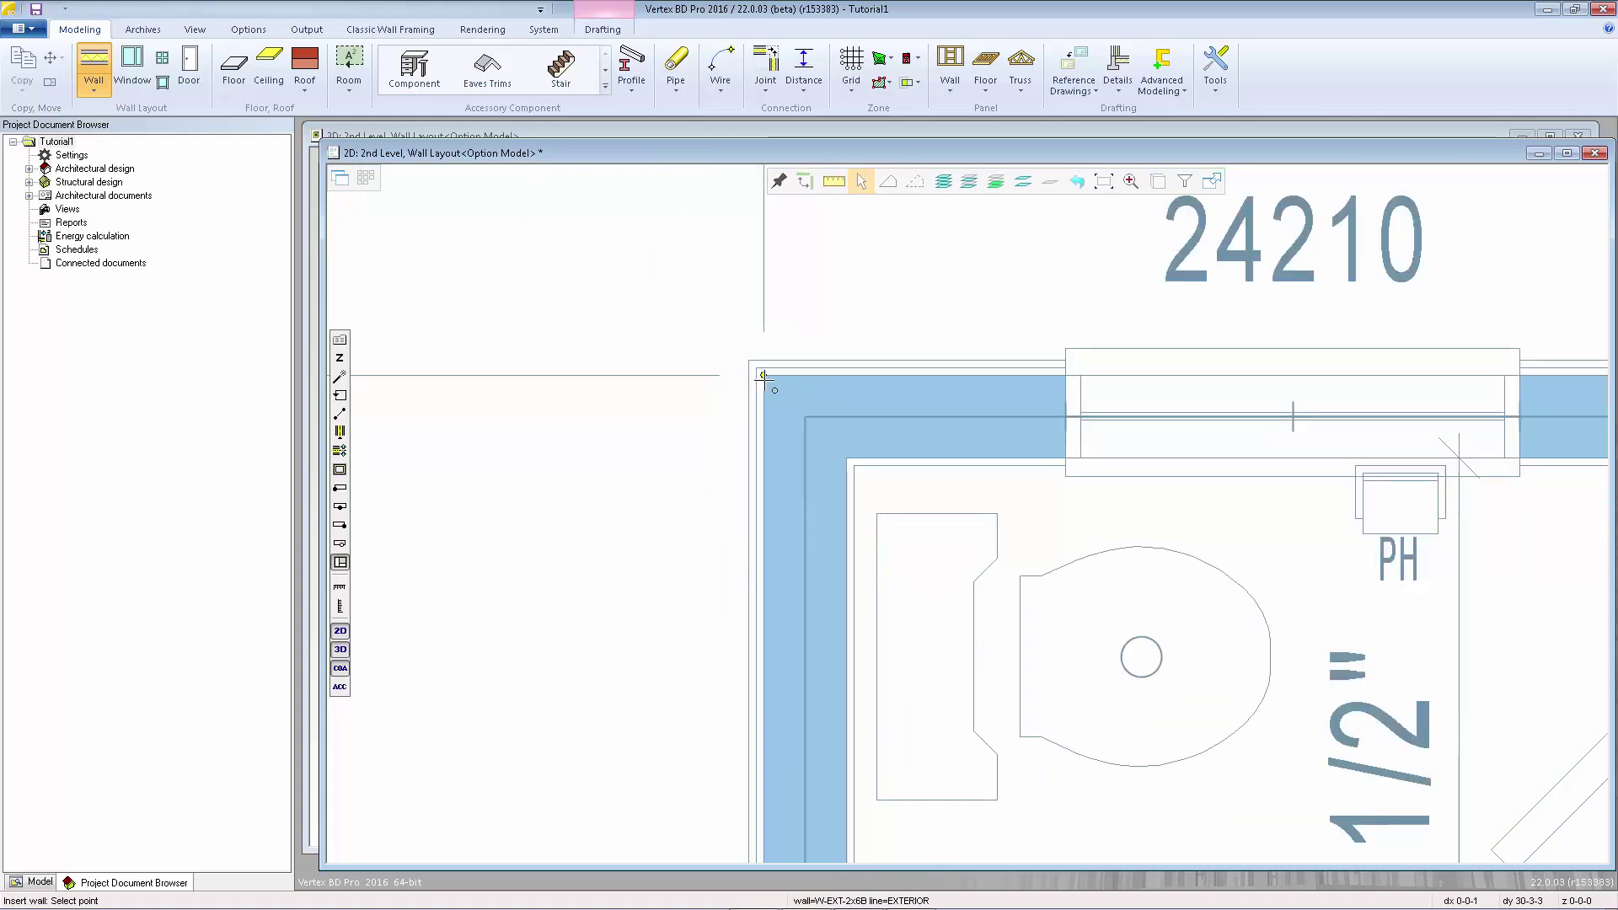
{"action": "scroll", "coordinate": [1094, 559], "scroll_direction": "down", "scroll_amount": 8}
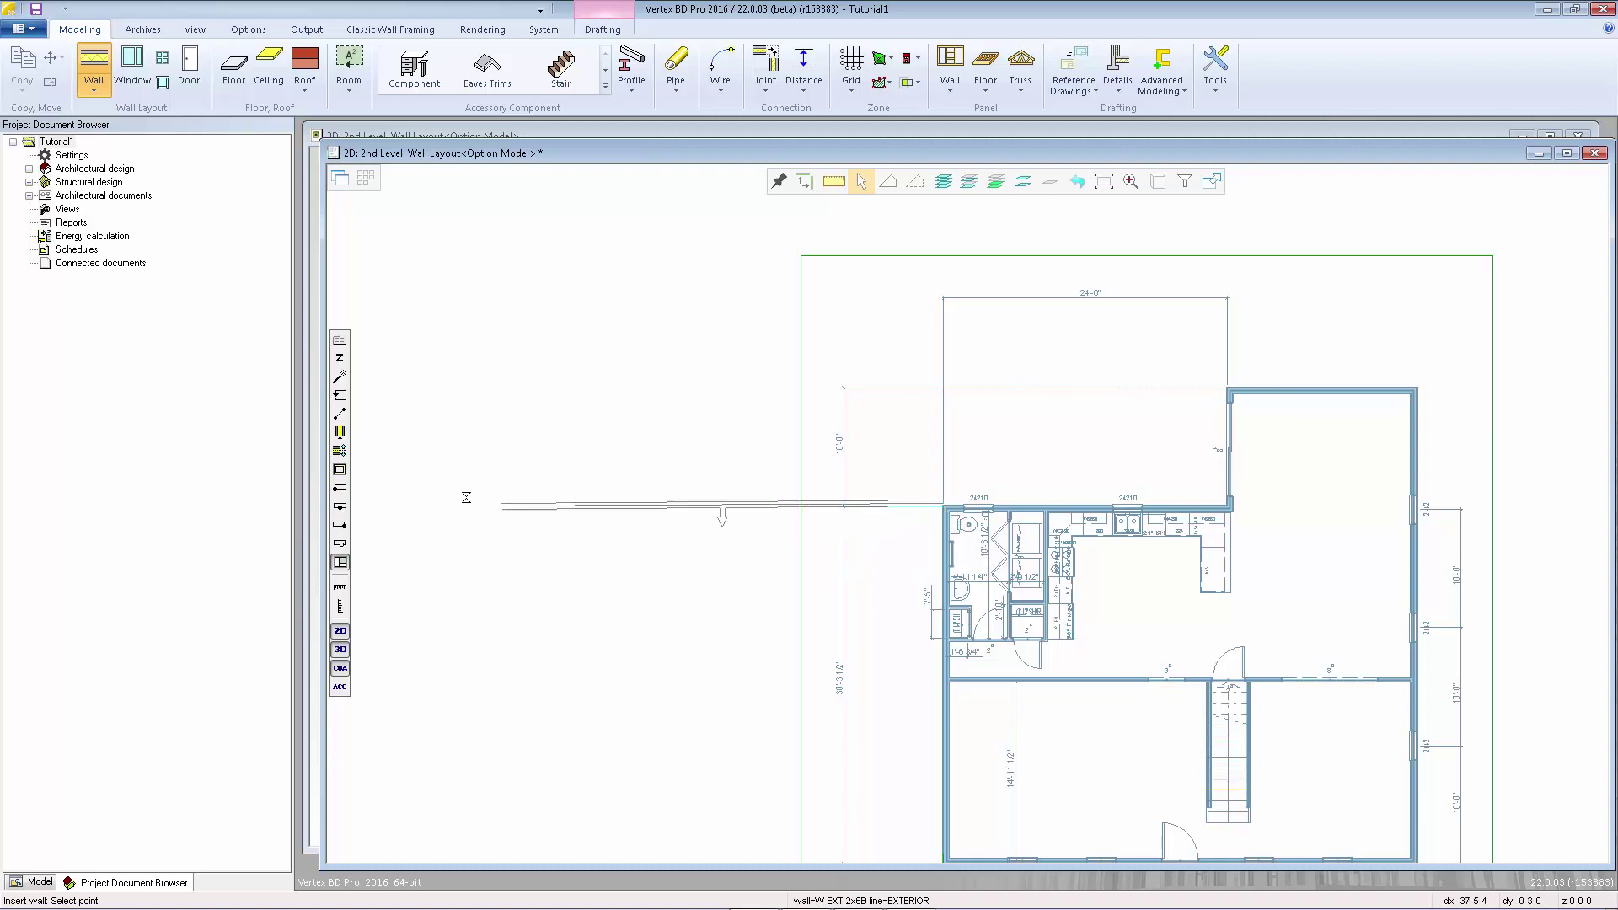
{"action": "left_click", "coordinate": [339, 469]}
{"action": "scroll", "coordinate": [1095, 589], "scroll_direction": "down", "scroll_amount": 3}
{"action": "scroll", "coordinate": [973, 515], "scroll_direction": "up", "scroll_amount": 3}
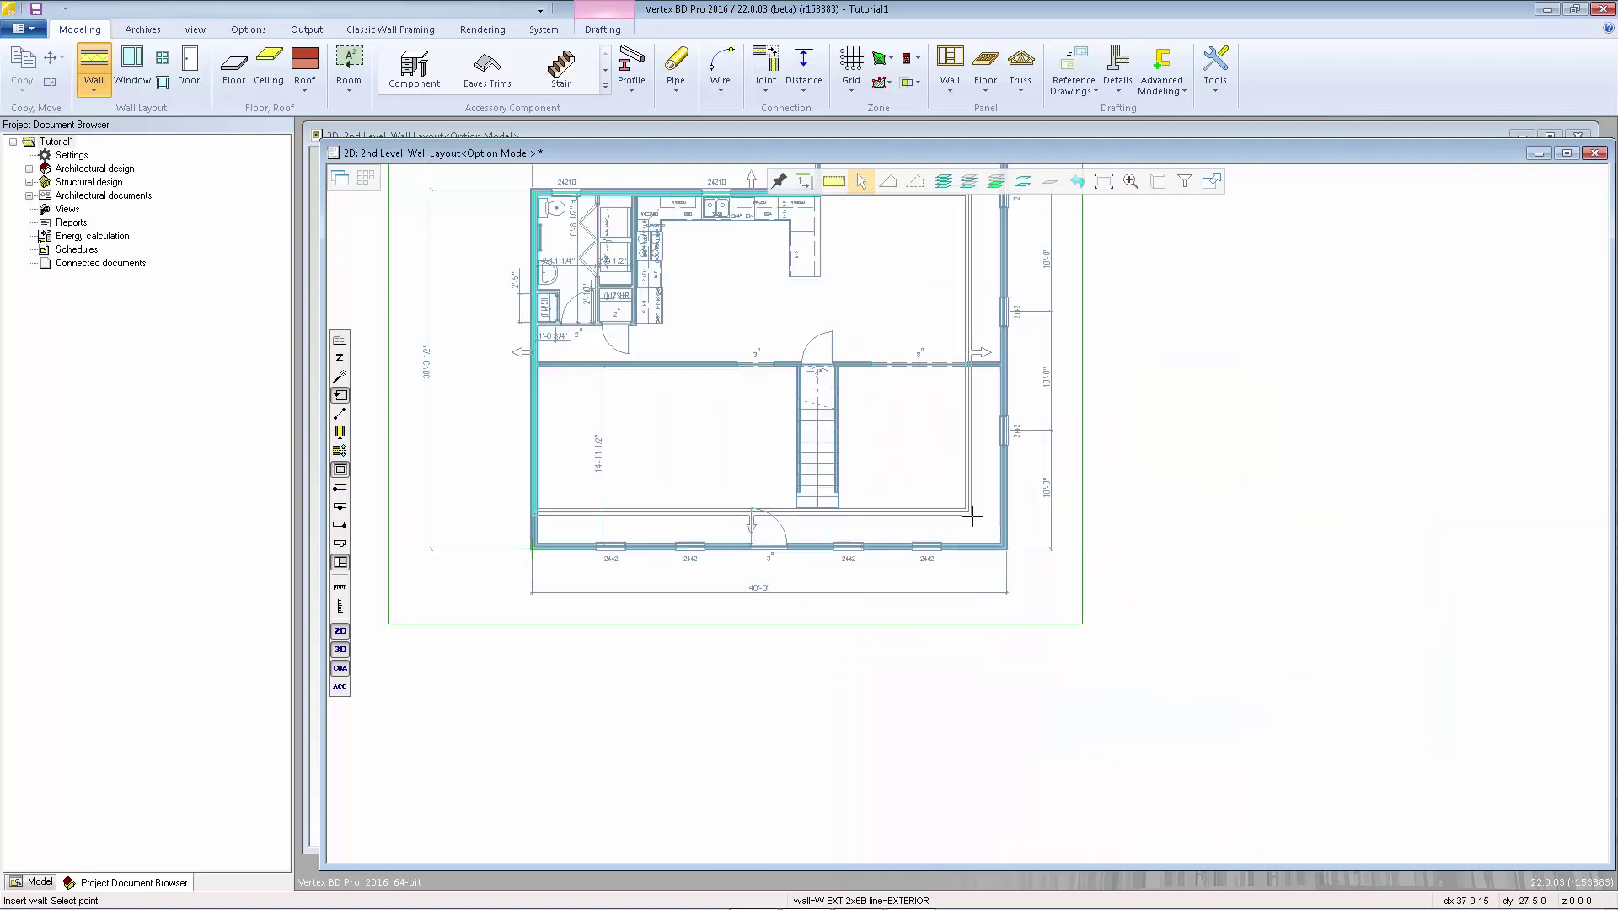
{"action": "scroll", "coordinate": [973, 515], "scroll_direction": "up", "scroll_amount": 6}
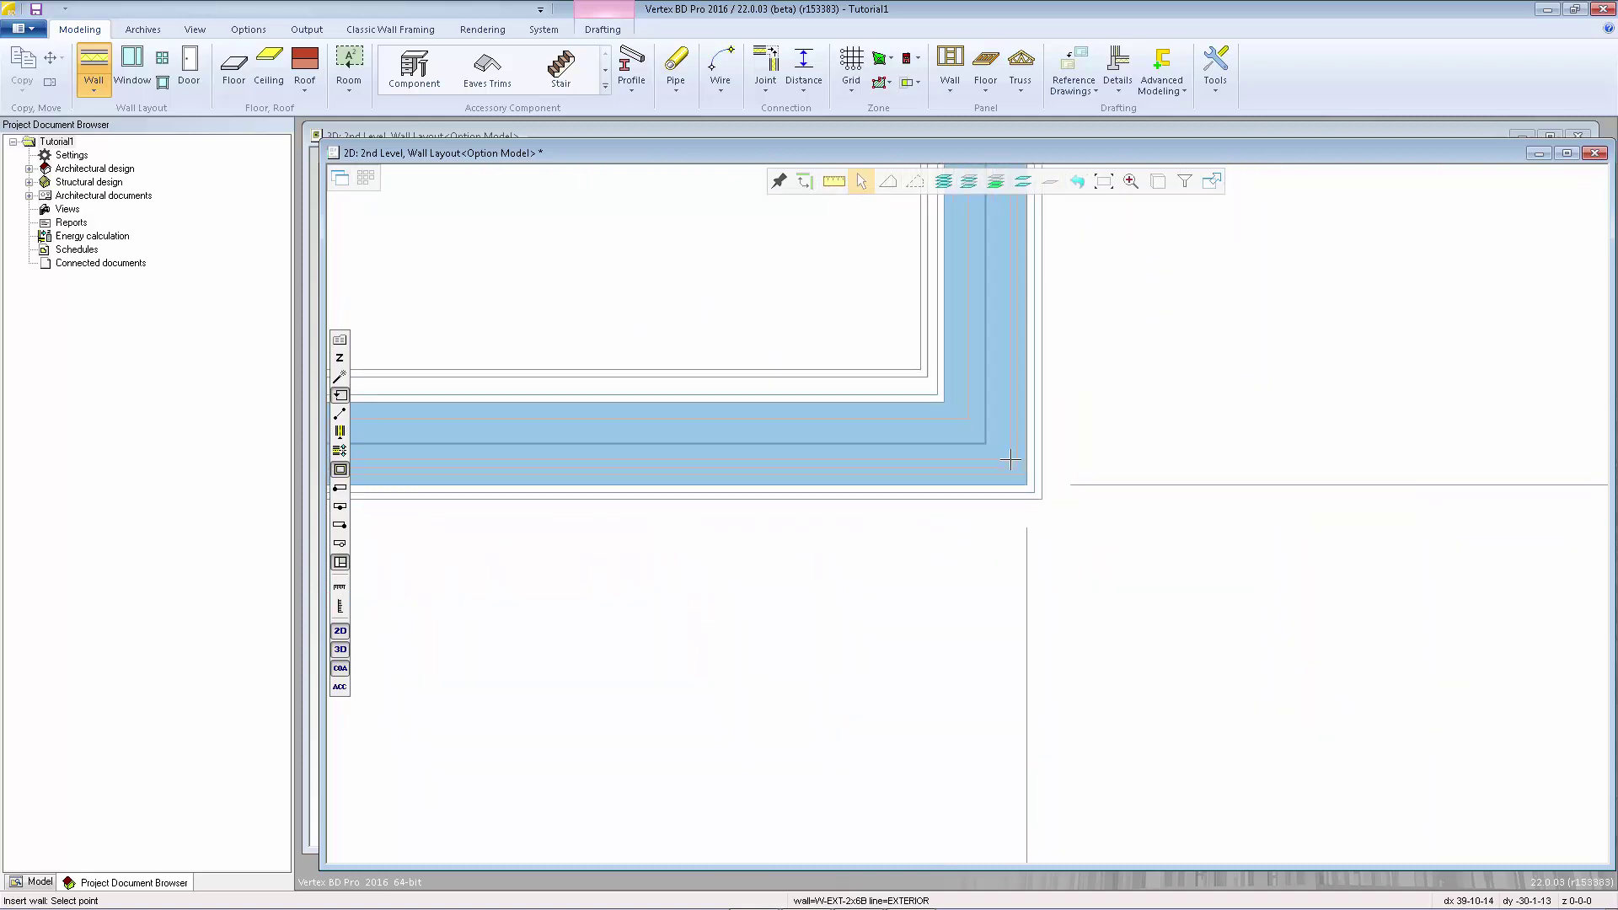
{"action": "left_click", "coordinate": [1009, 460]}
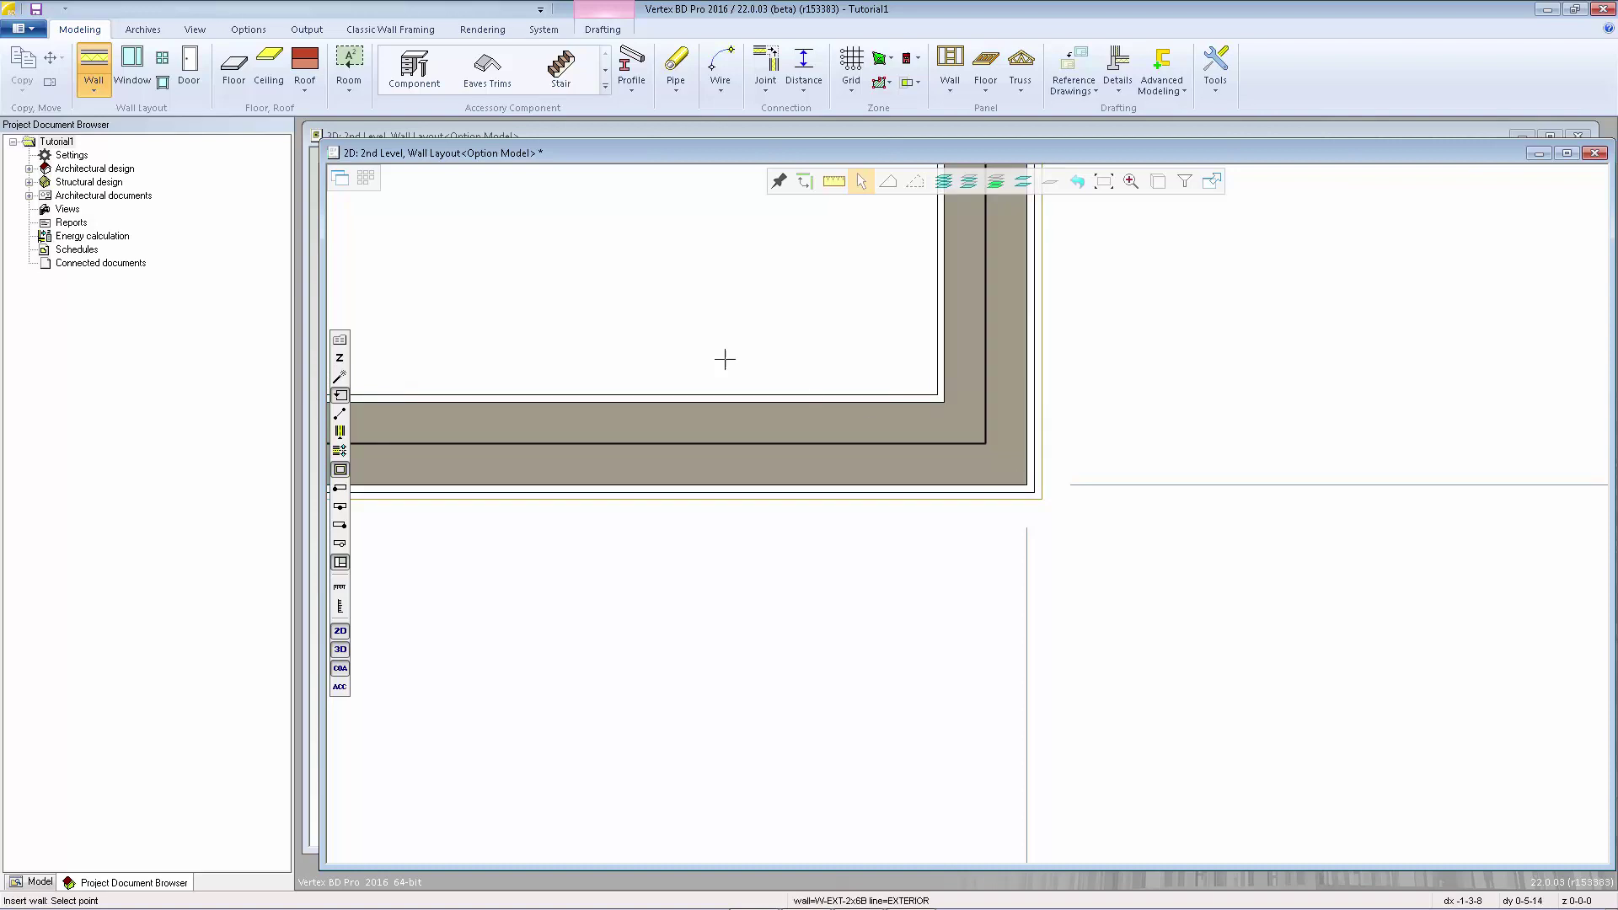
{"action": "scroll", "coordinate": [940, 494], "scroll_direction": "down", "scroll_amount": 8}
{"action": "scroll", "coordinate": [969, 495], "scroll_direction": "up", "scroll_amount": 1}
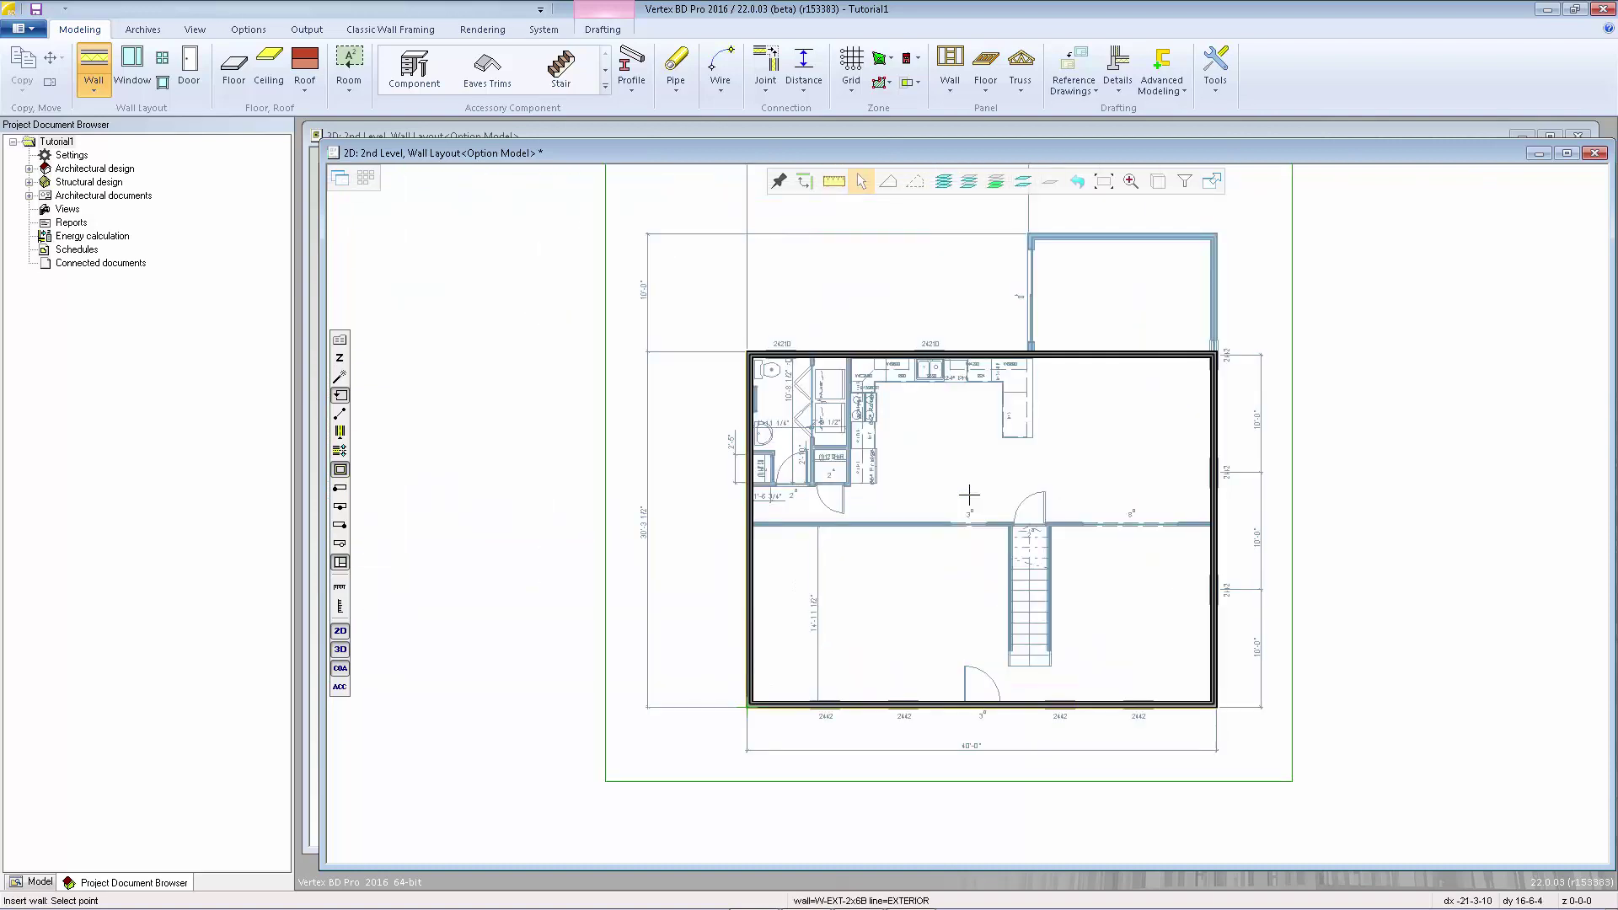
{"action": "scroll", "coordinate": [1010, 517], "scroll_direction": "up", "scroll_amount": 2}
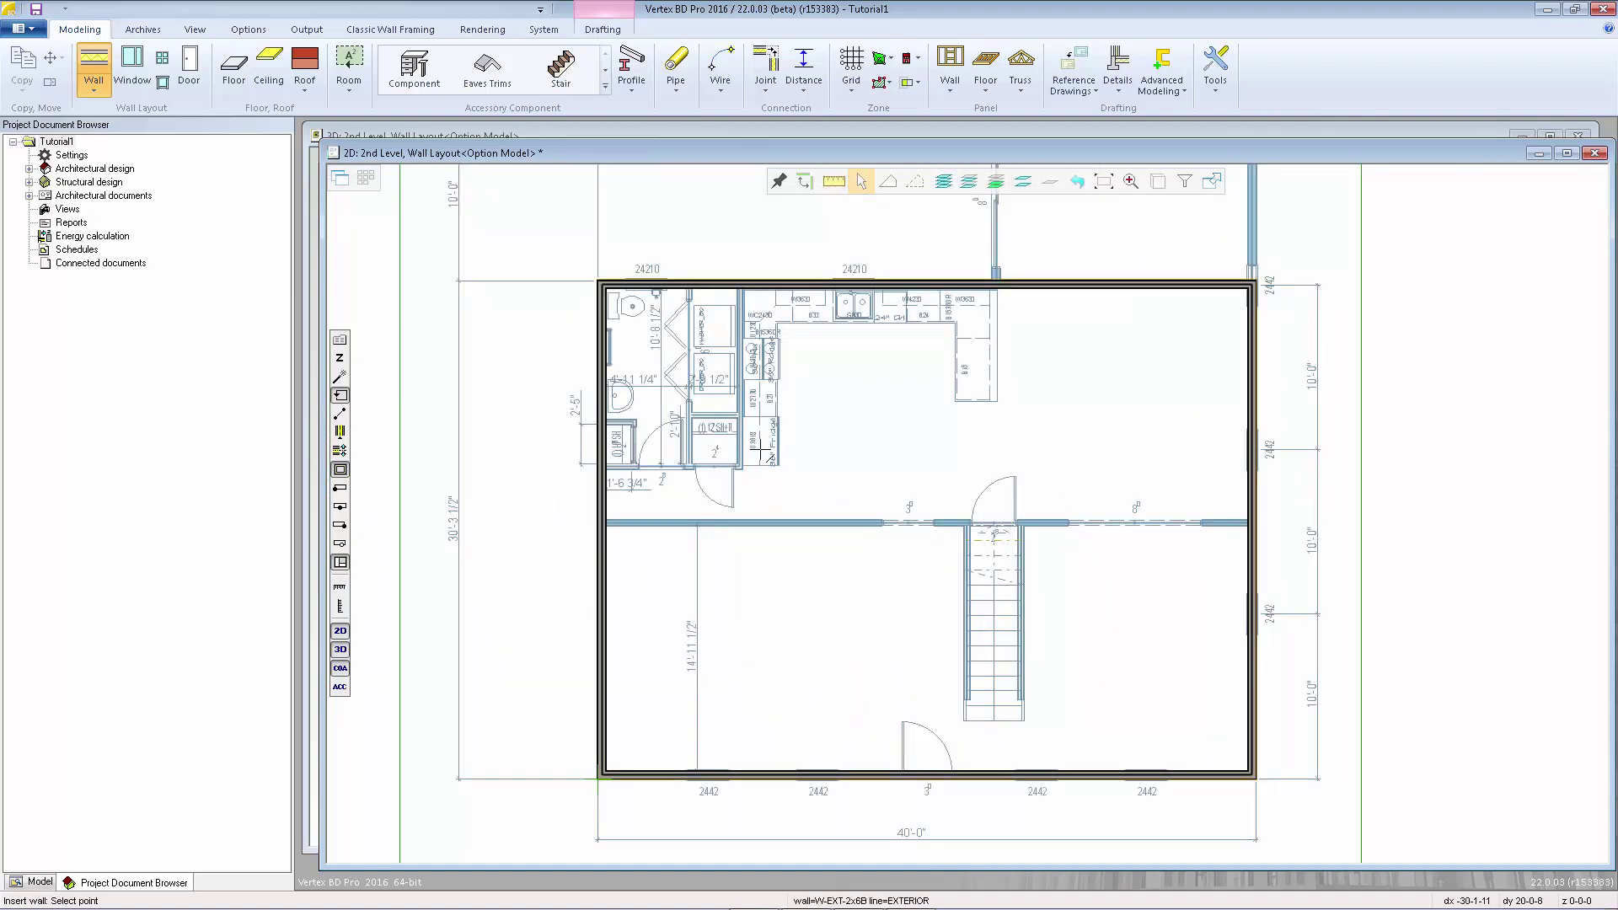
Step: Switch the wall type to 2x4 Int Non Bearing from the Interior Framed Walls library
{"action": "left_click", "coordinate": [340, 339]}
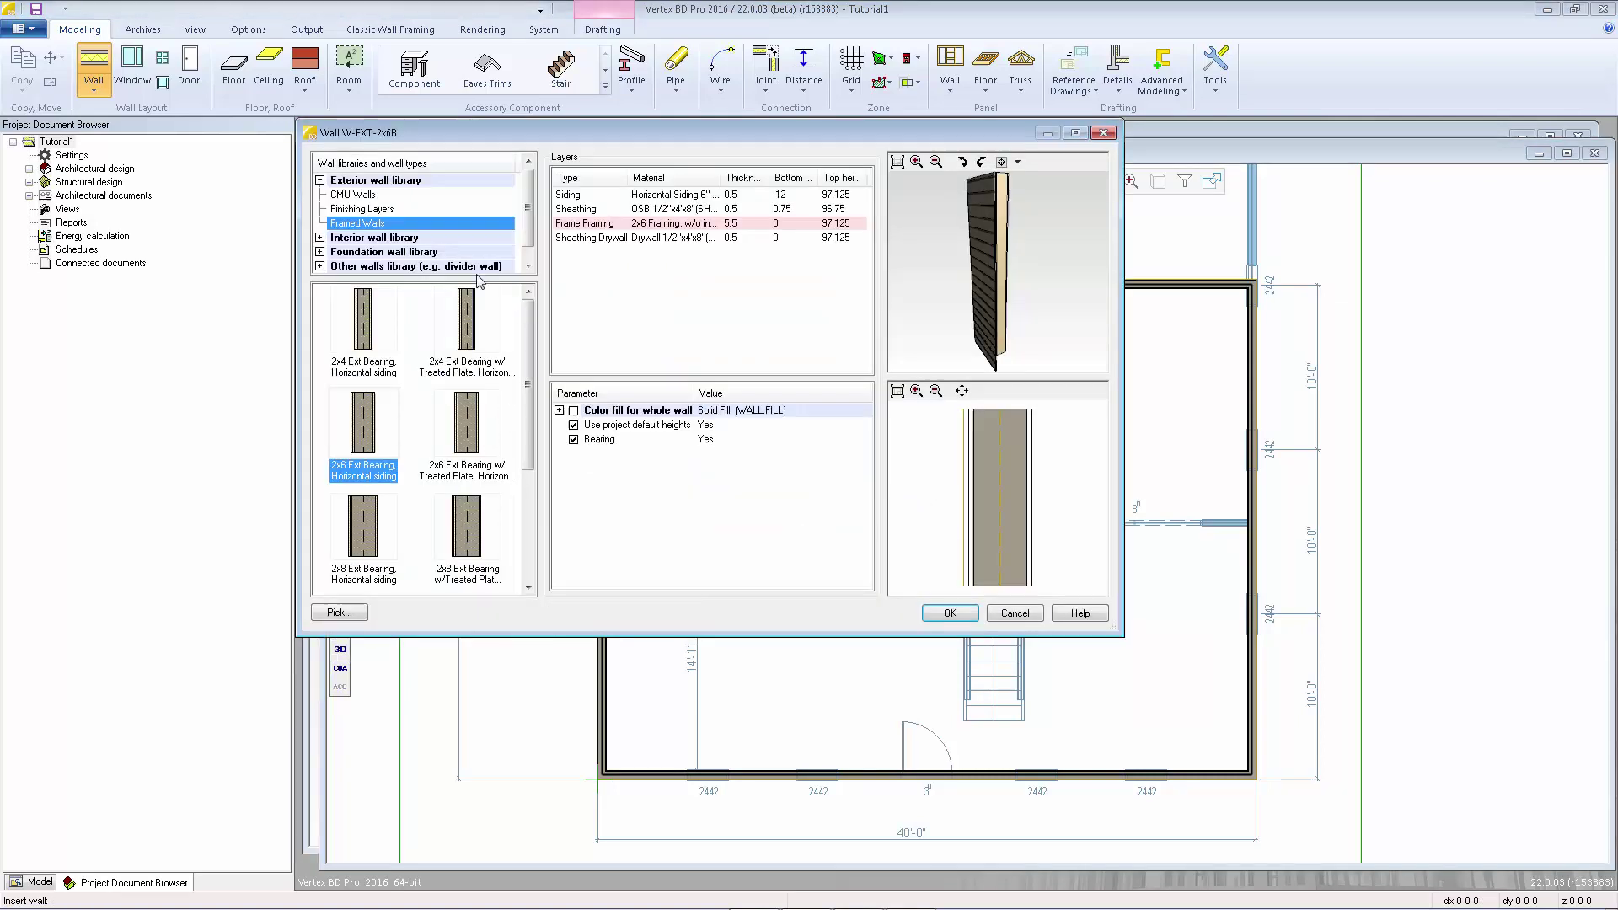
{"action": "left_click", "coordinate": [320, 236]}
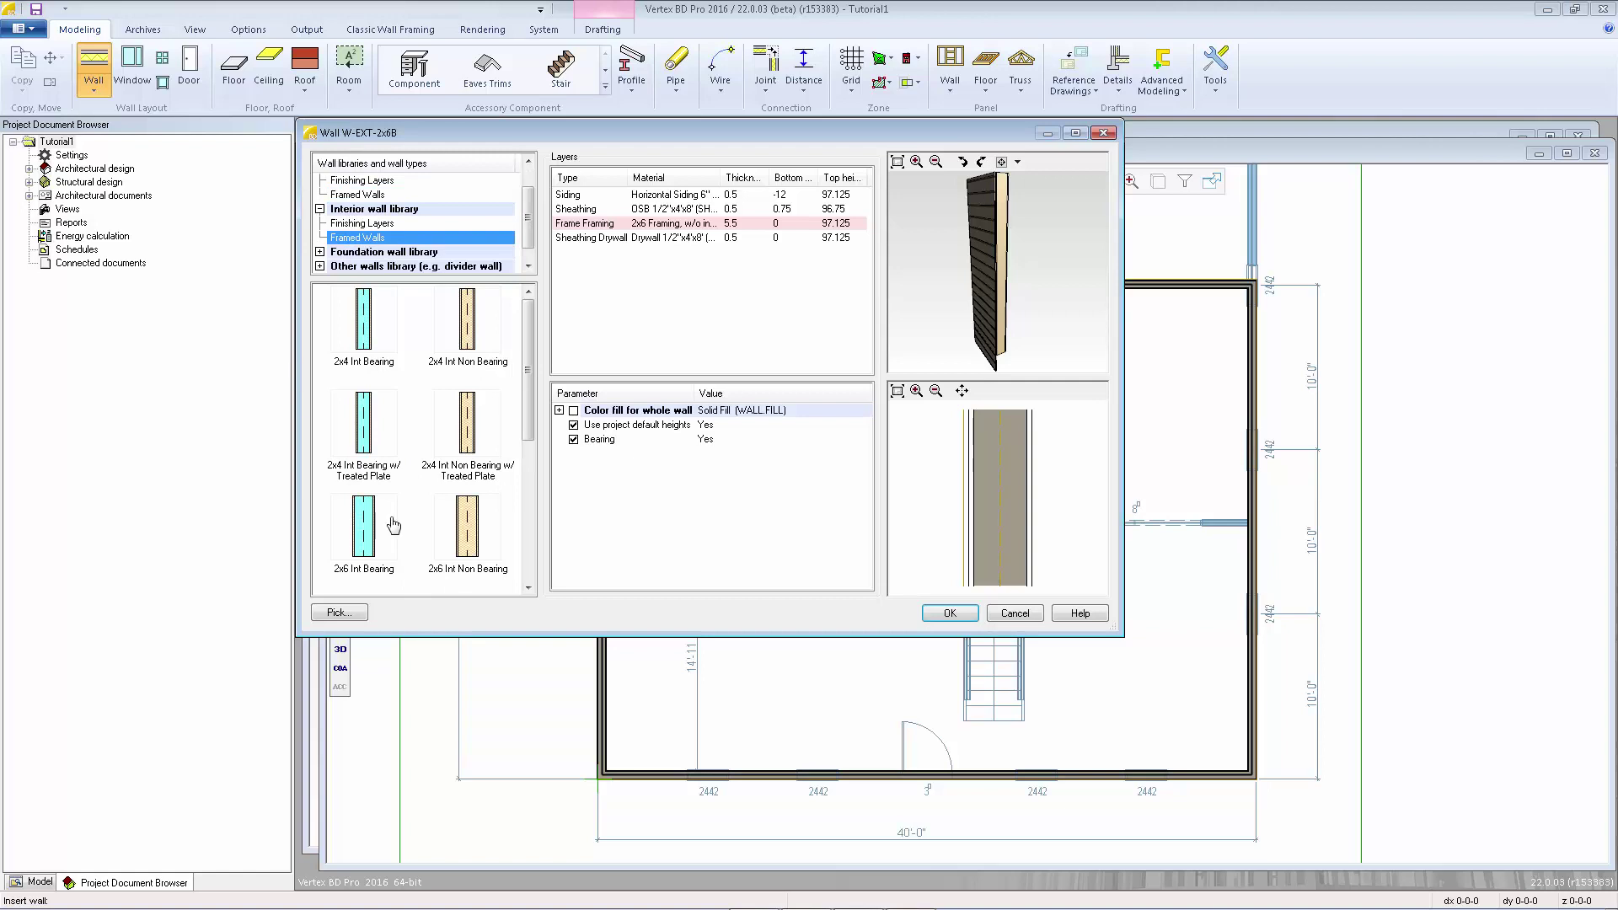
{"action": "left_click", "coordinate": [470, 333]}
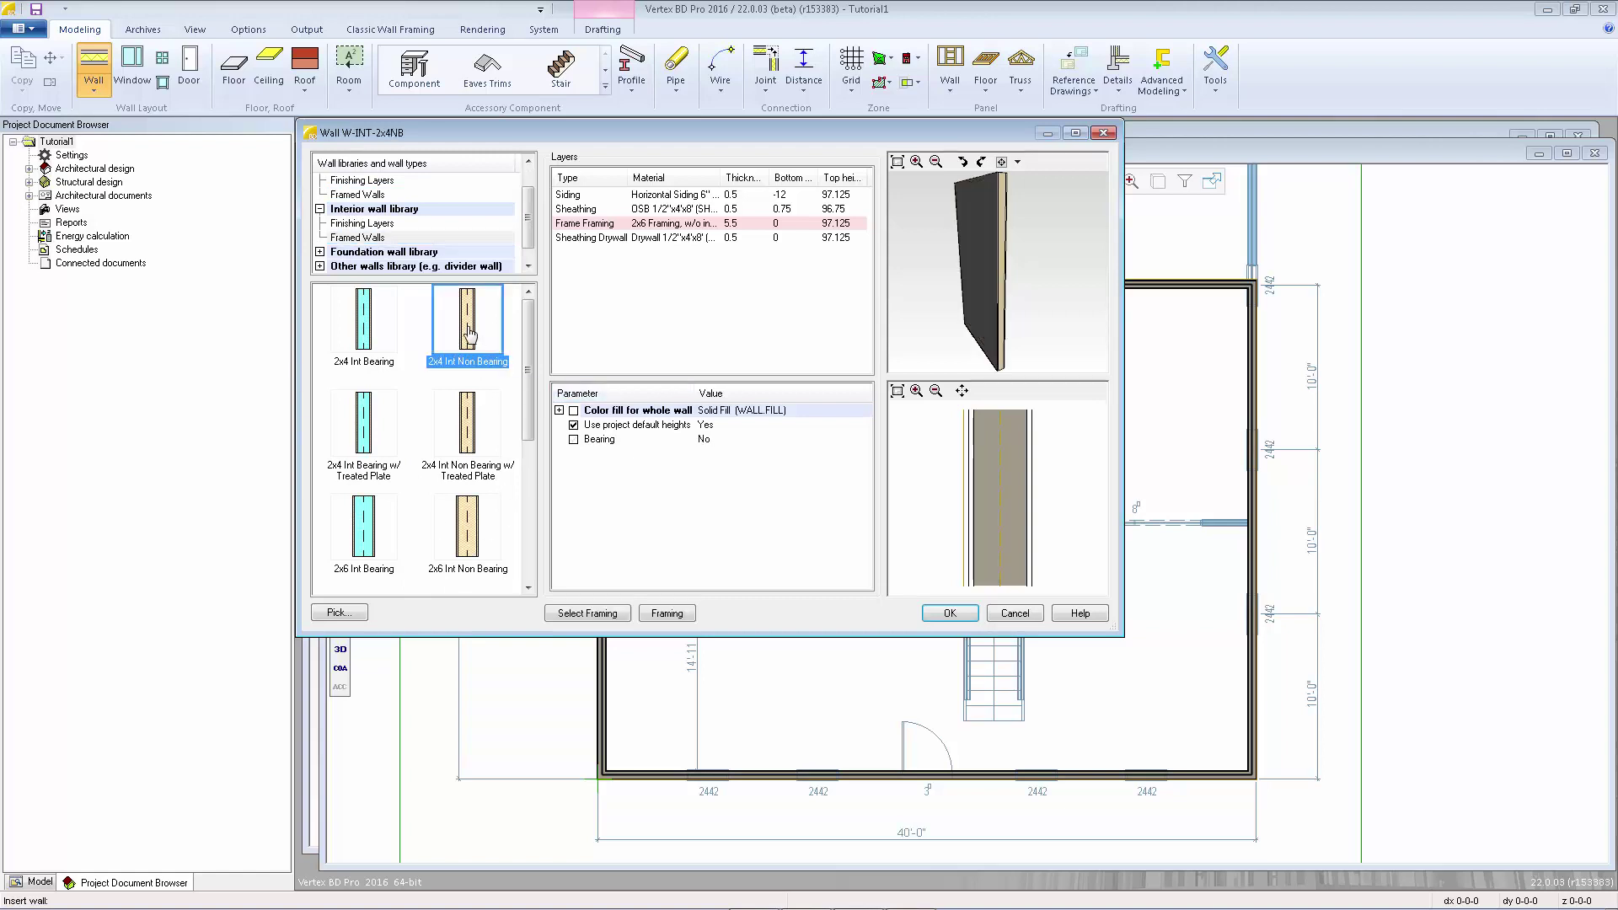
{"action": "left_click", "coordinate": [951, 614]}
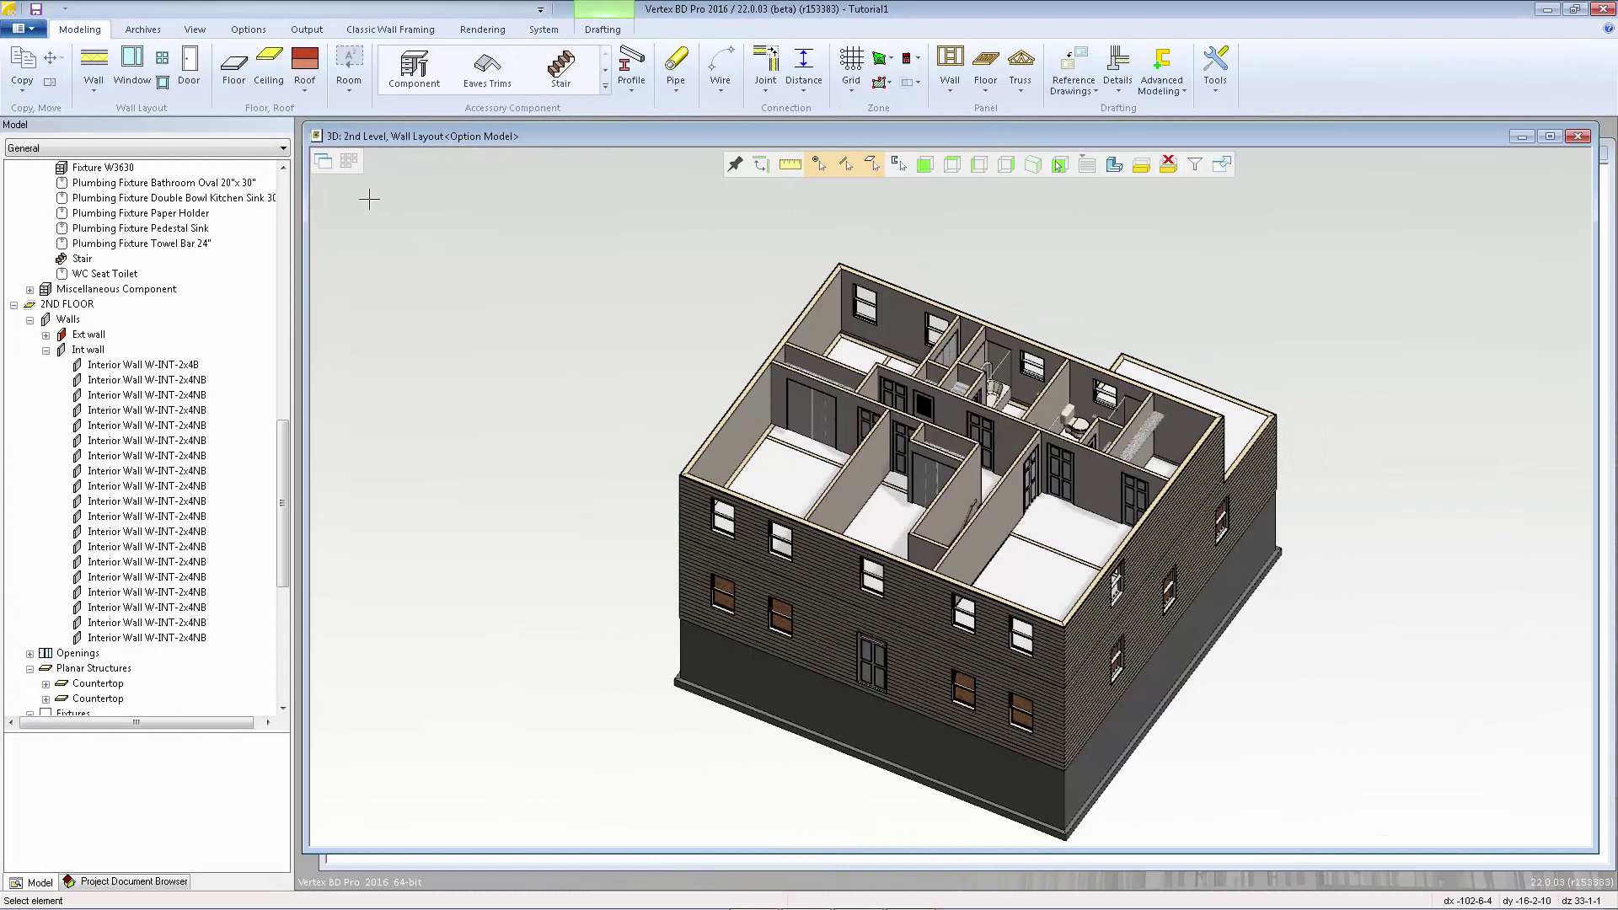
Step: Load the 2nd Level deck layout drawing-model pair
{"action": "left_click", "coordinate": [349, 163]}
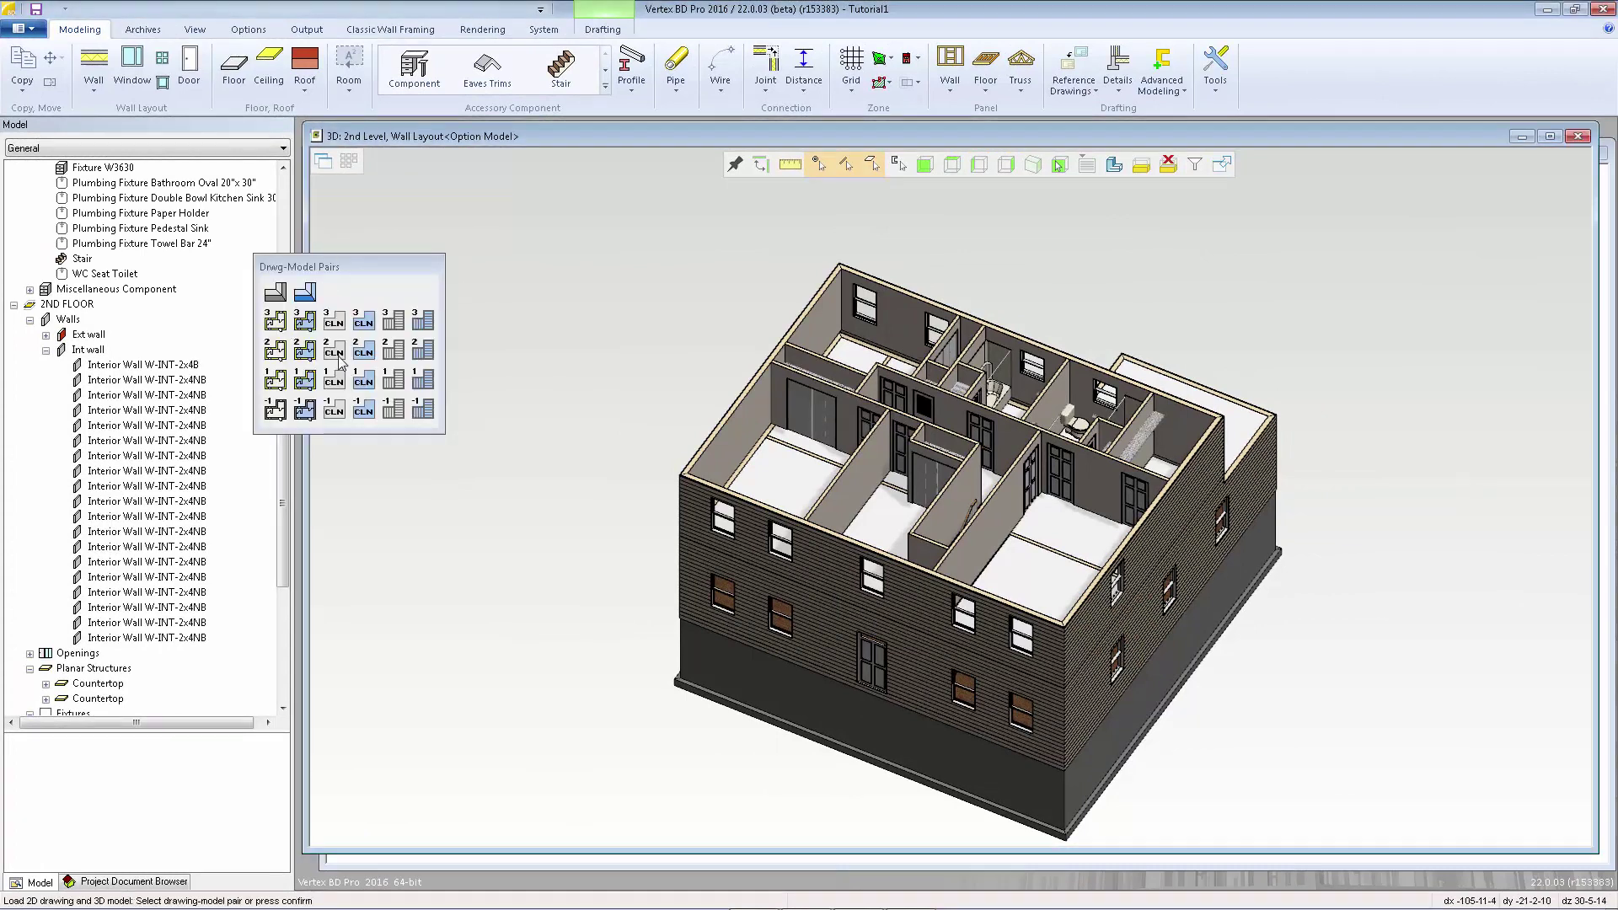
{"action": "left_click", "coordinate": [392, 351]}
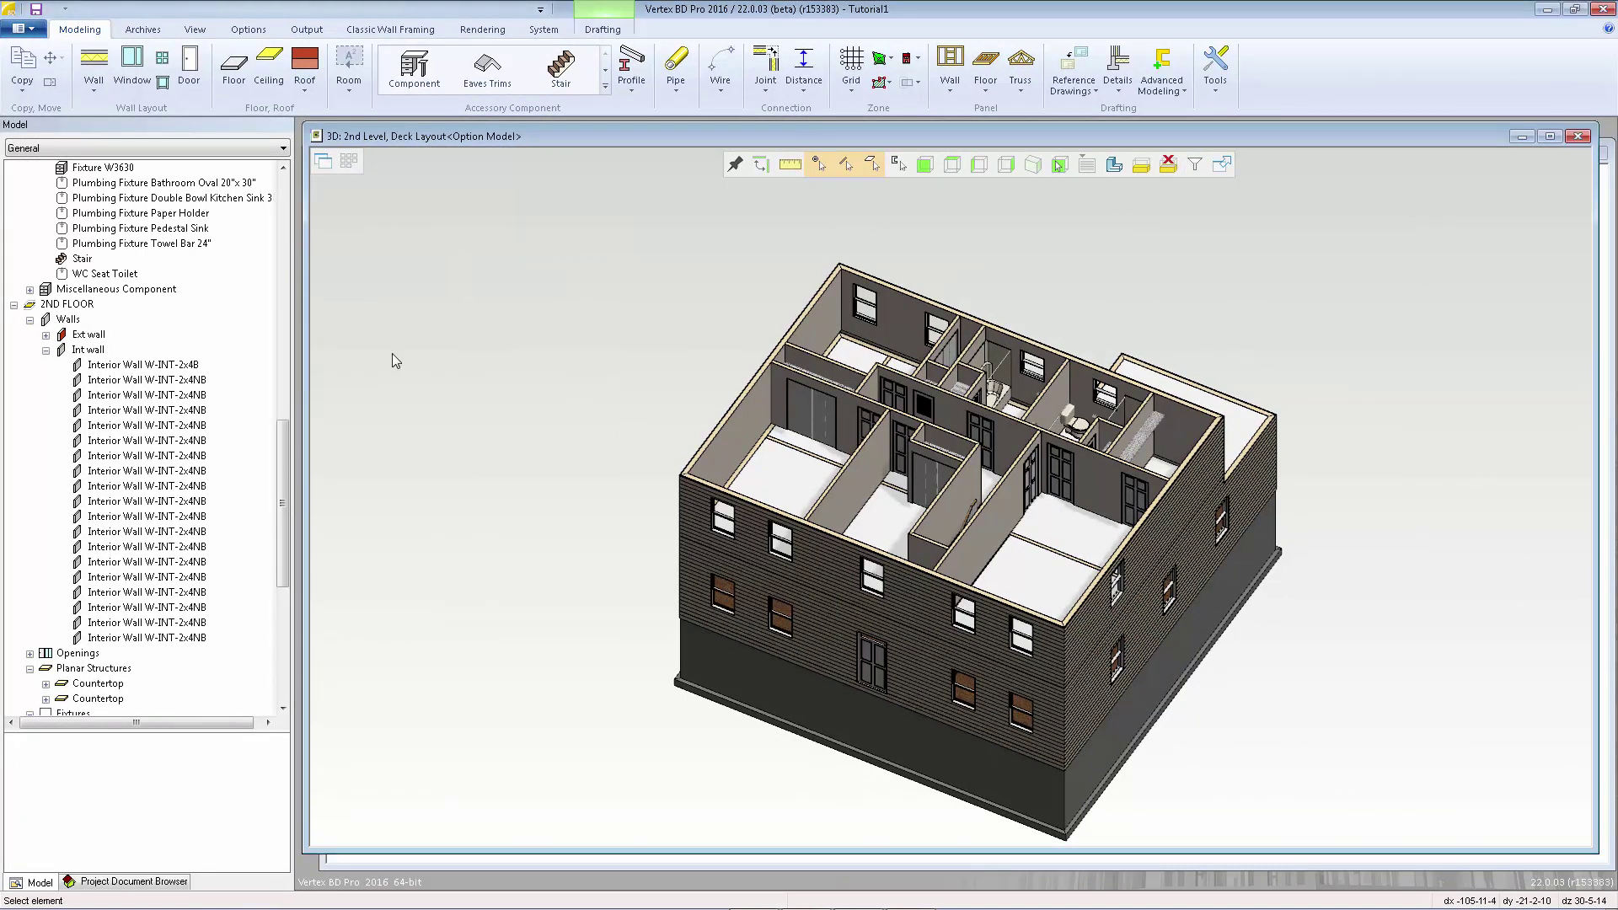
Step: Start a floor and restore its default floor structure
{"action": "left_click", "coordinate": [233, 67]}
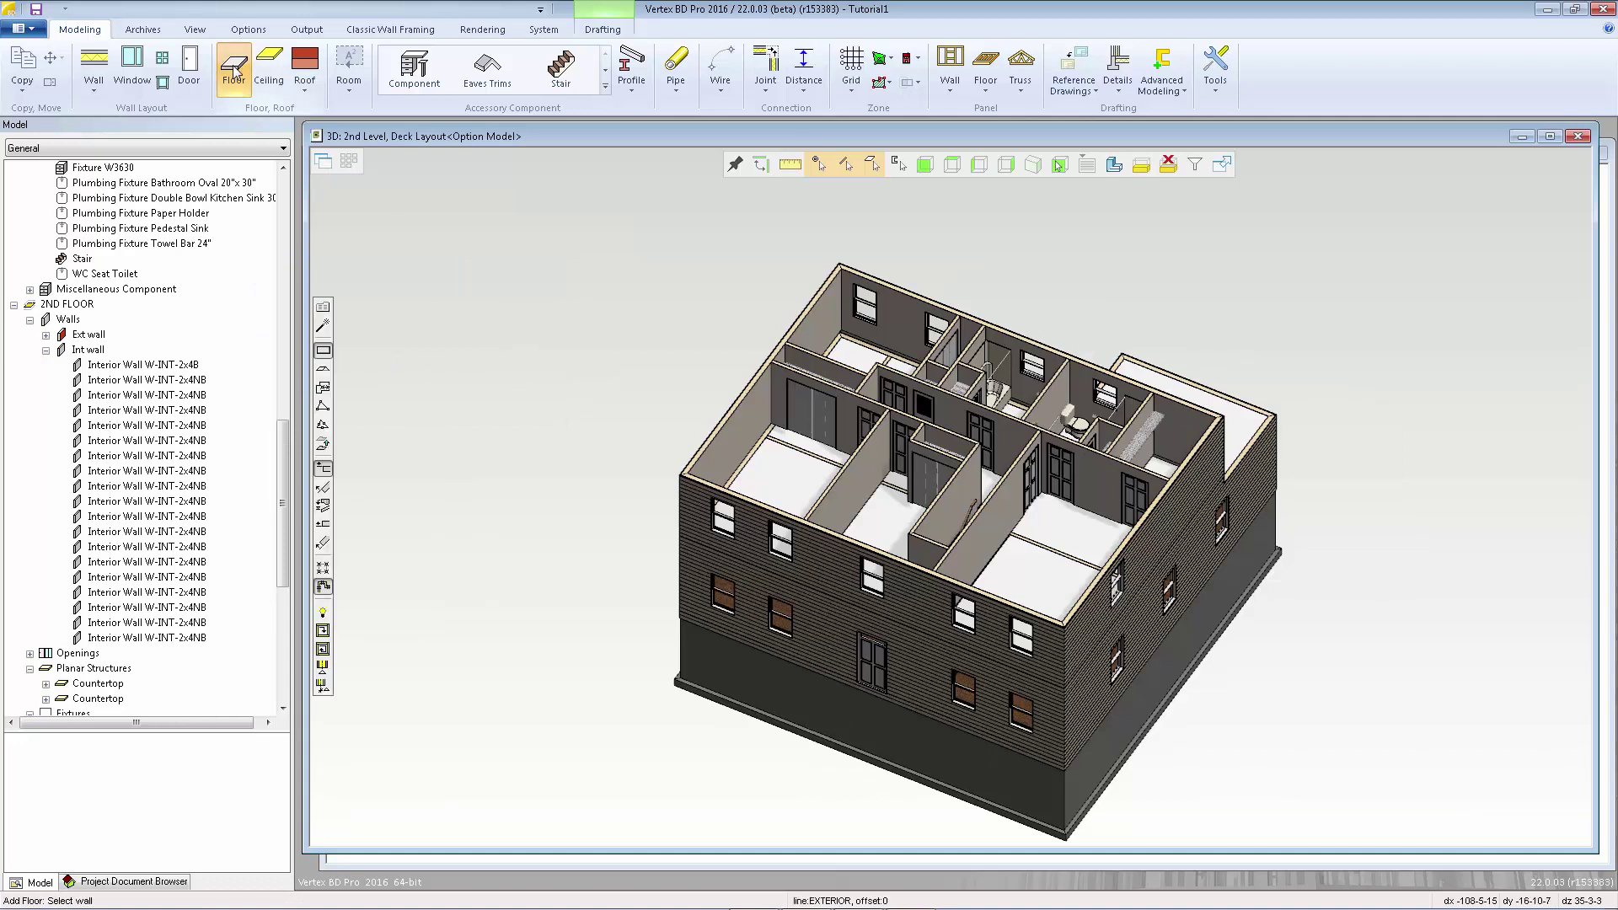
{"action": "left_click", "coordinate": [323, 308]}
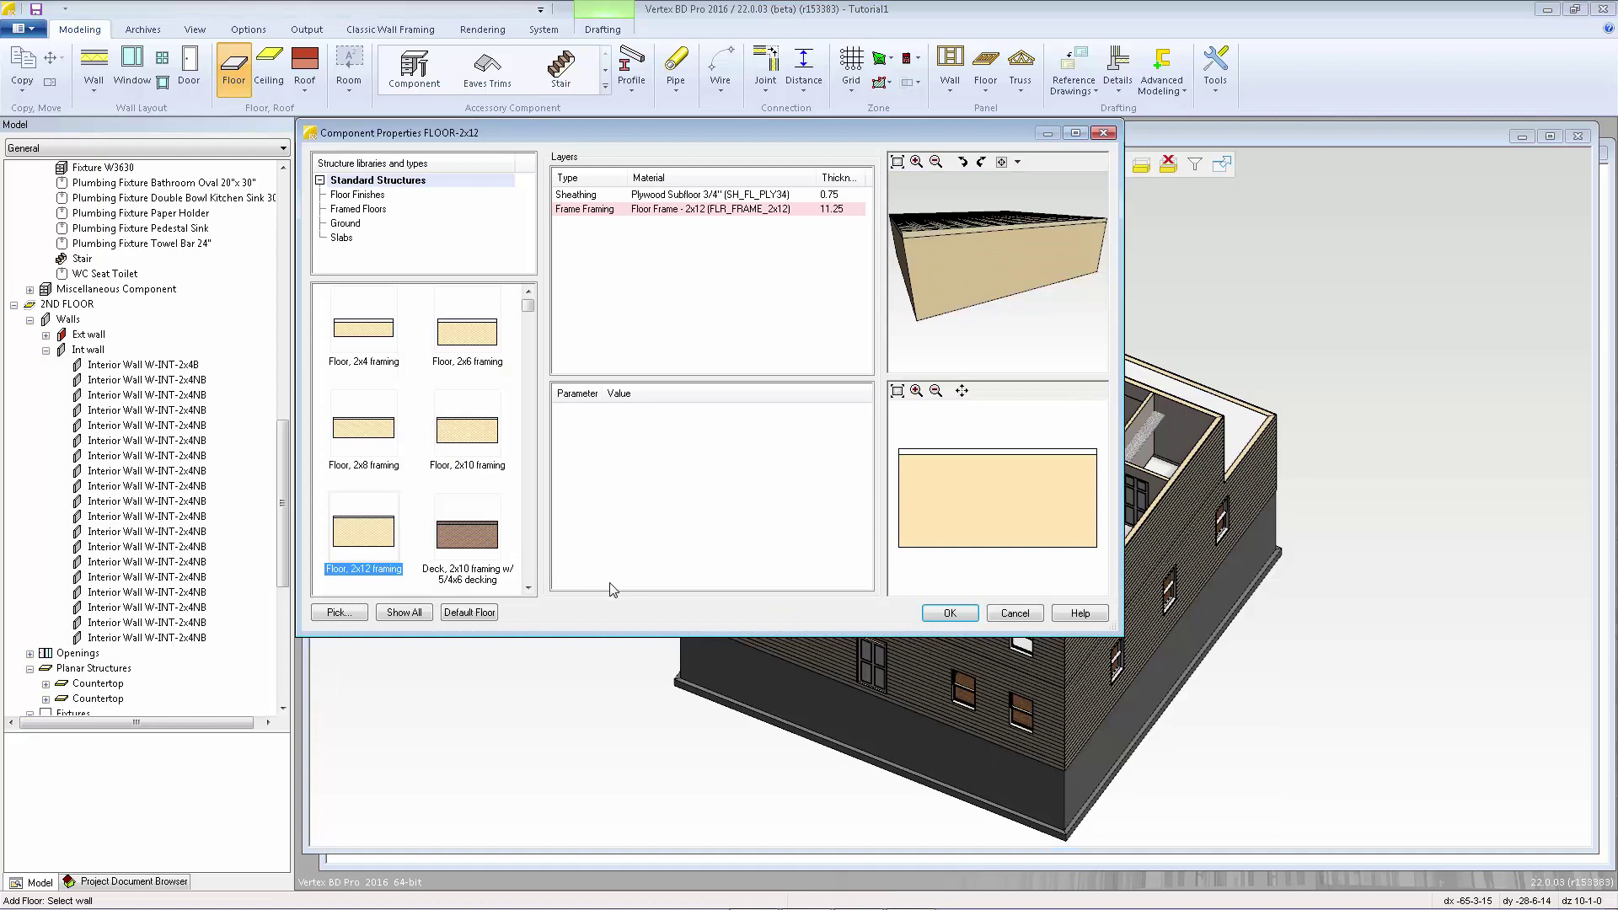
{"action": "left_click", "coordinate": [460, 613]}
{"action": "left_click", "coordinate": [950, 614]}
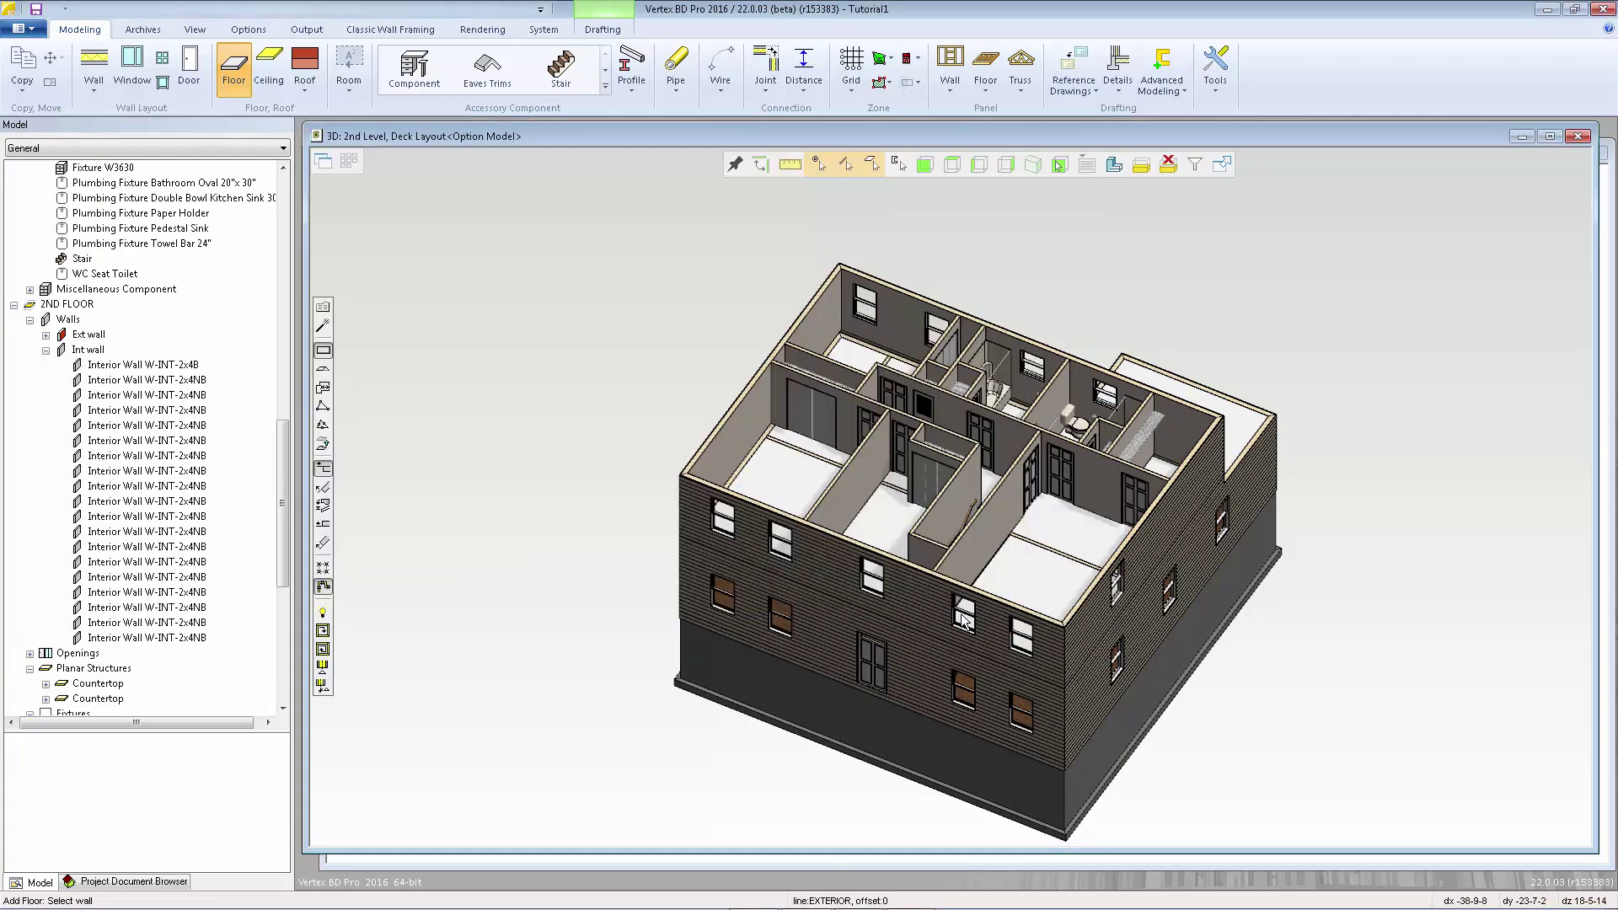
Step: Add floors to the second-floor rooms traced from their enclosing walls, then orbit to check
{"action": "left_click", "coordinate": [322, 587]}
{"action": "left_click", "coordinate": [321, 650]}
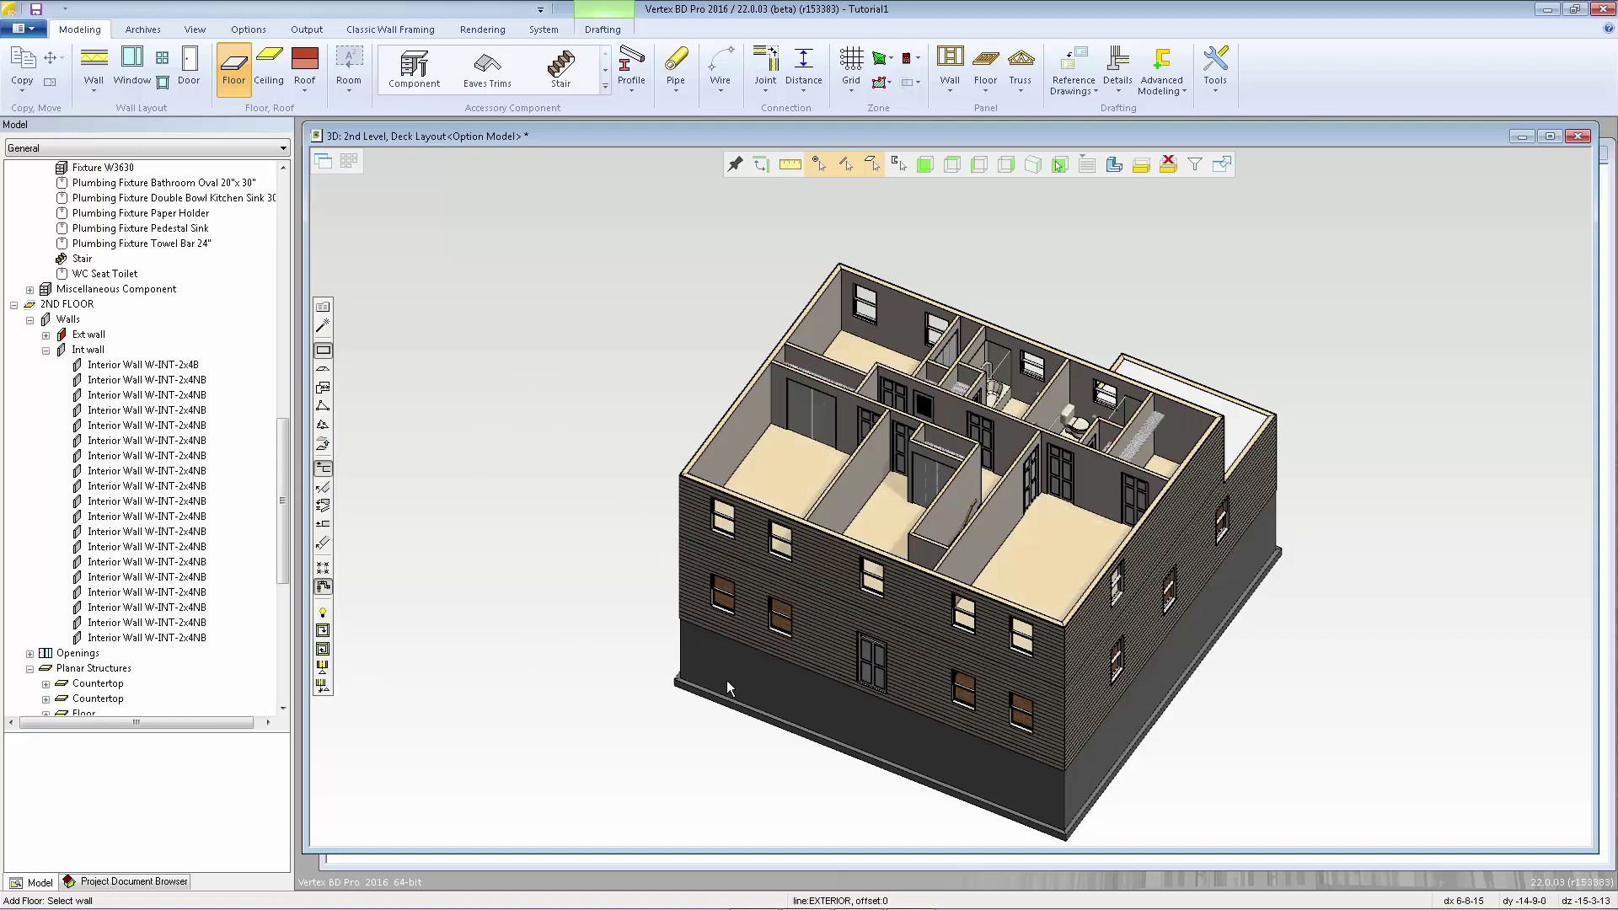
{"action": "scroll", "coordinate": [979, 543], "scroll_direction": "up", "scroll_amount": 3}
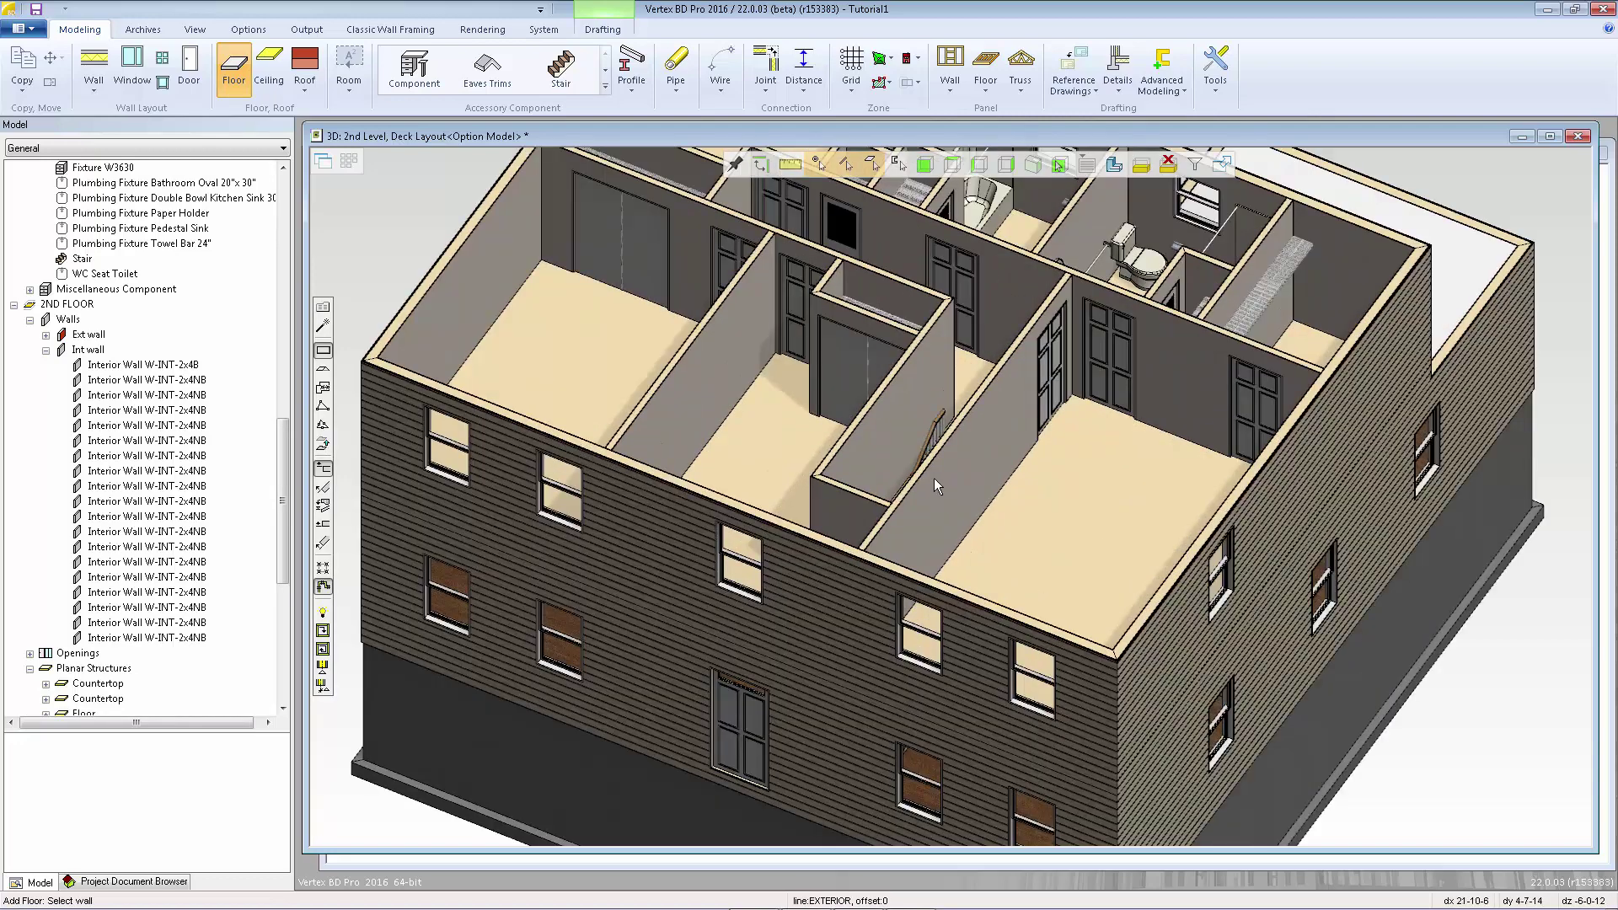
{"action": "mouse_move", "coordinate": [933, 485]}
{"action": "middle_mouse_down"}
{"action": "mouse_move", "coordinate": [927, 447]}
{"action": "mouse_move", "coordinate": [918, 484]}
{"action": "middle_mouse_up"}
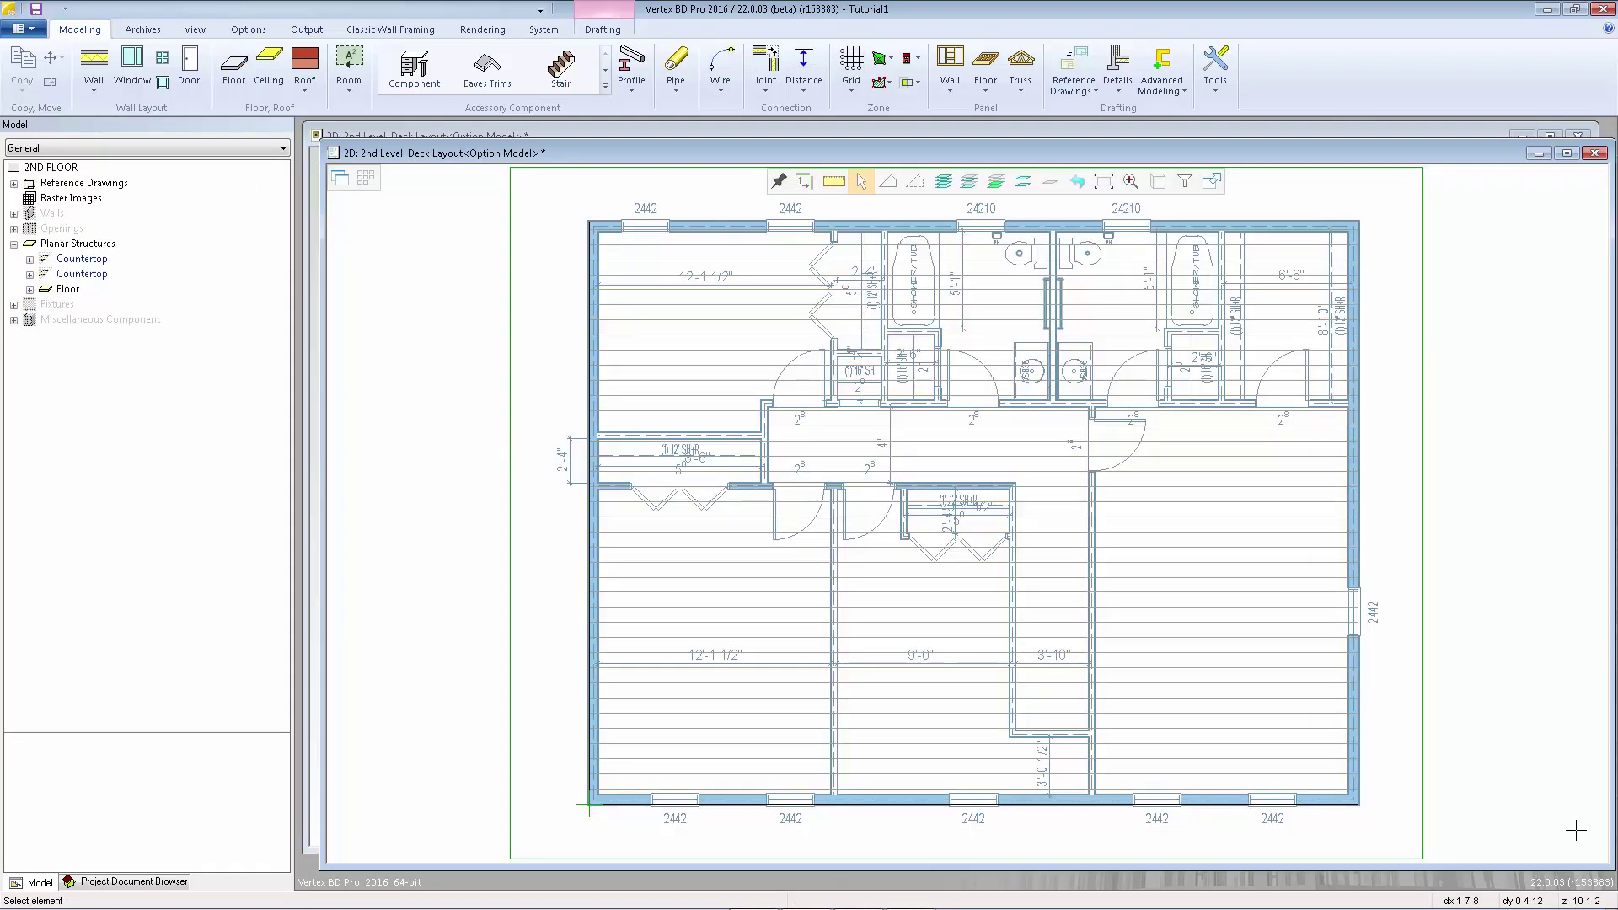
Step: Uncheck 2walls.vxp in the Reference Drawings properties to hide it
{"action": "left_click", "coordinate": [1070, 88]}
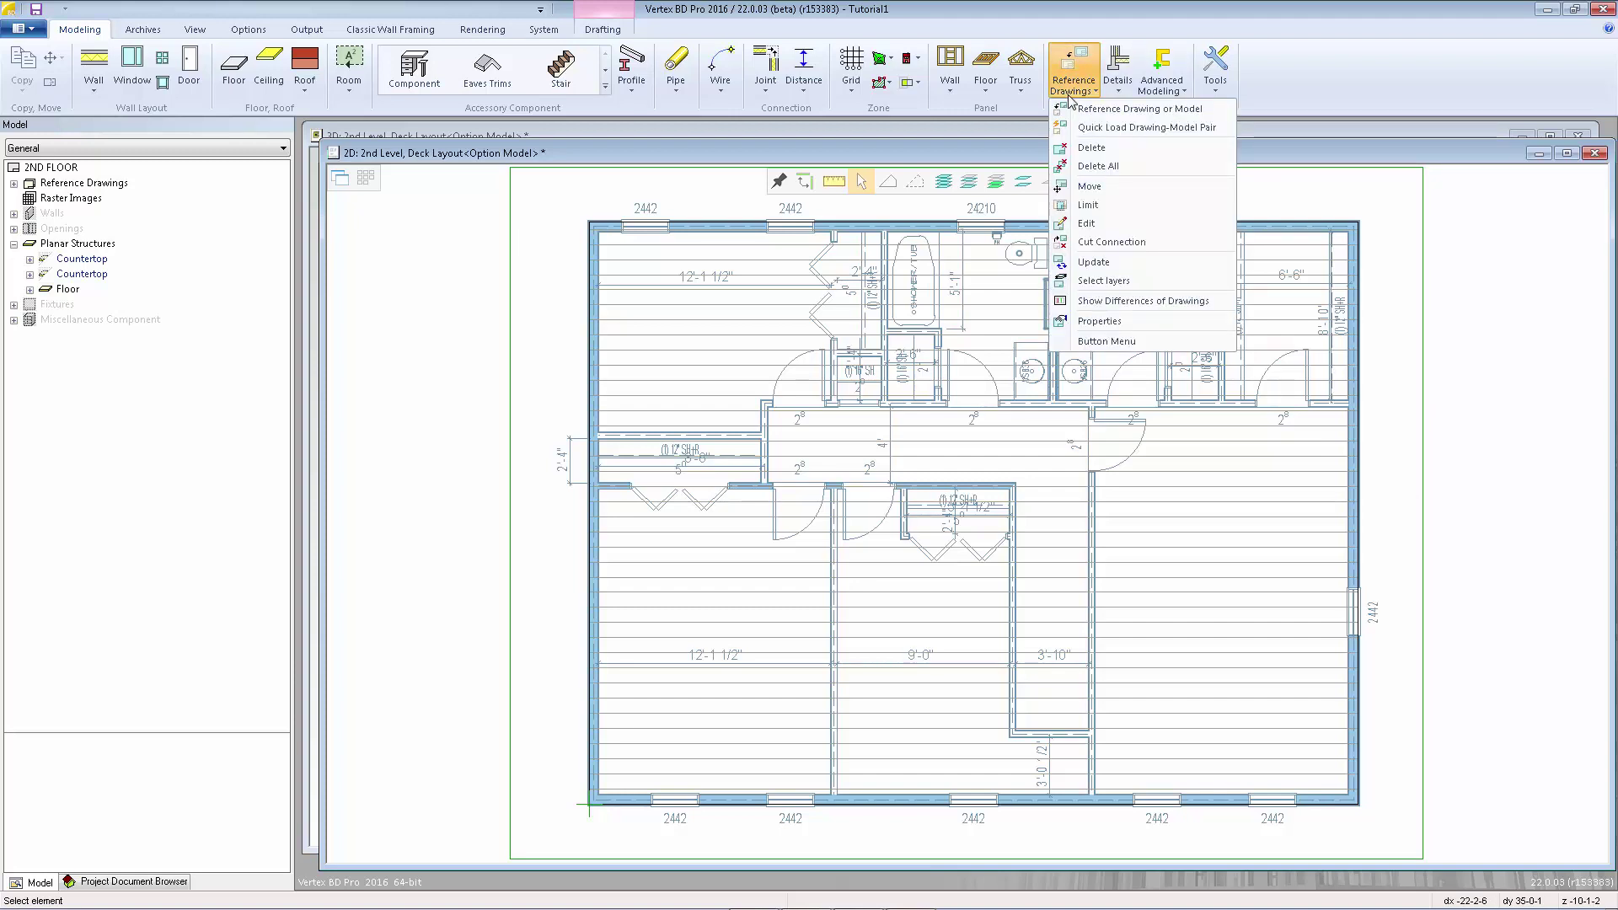
{"action": "left_click", "coordinate": [1110, 322]}
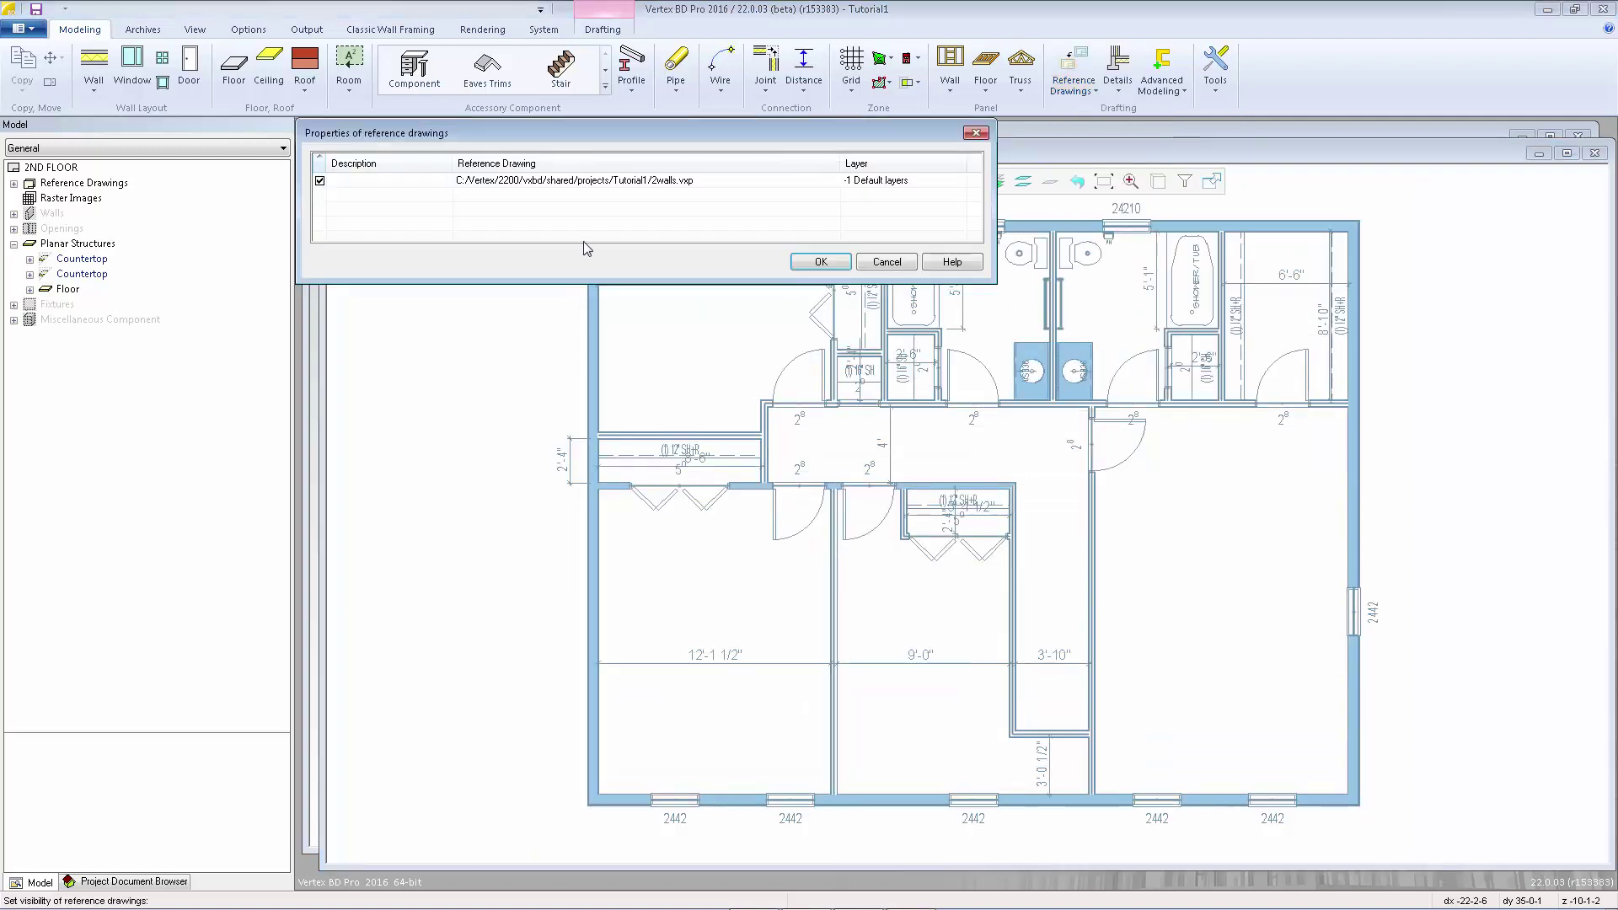
{"action": "left_click", "coordinate": [321, 181]}
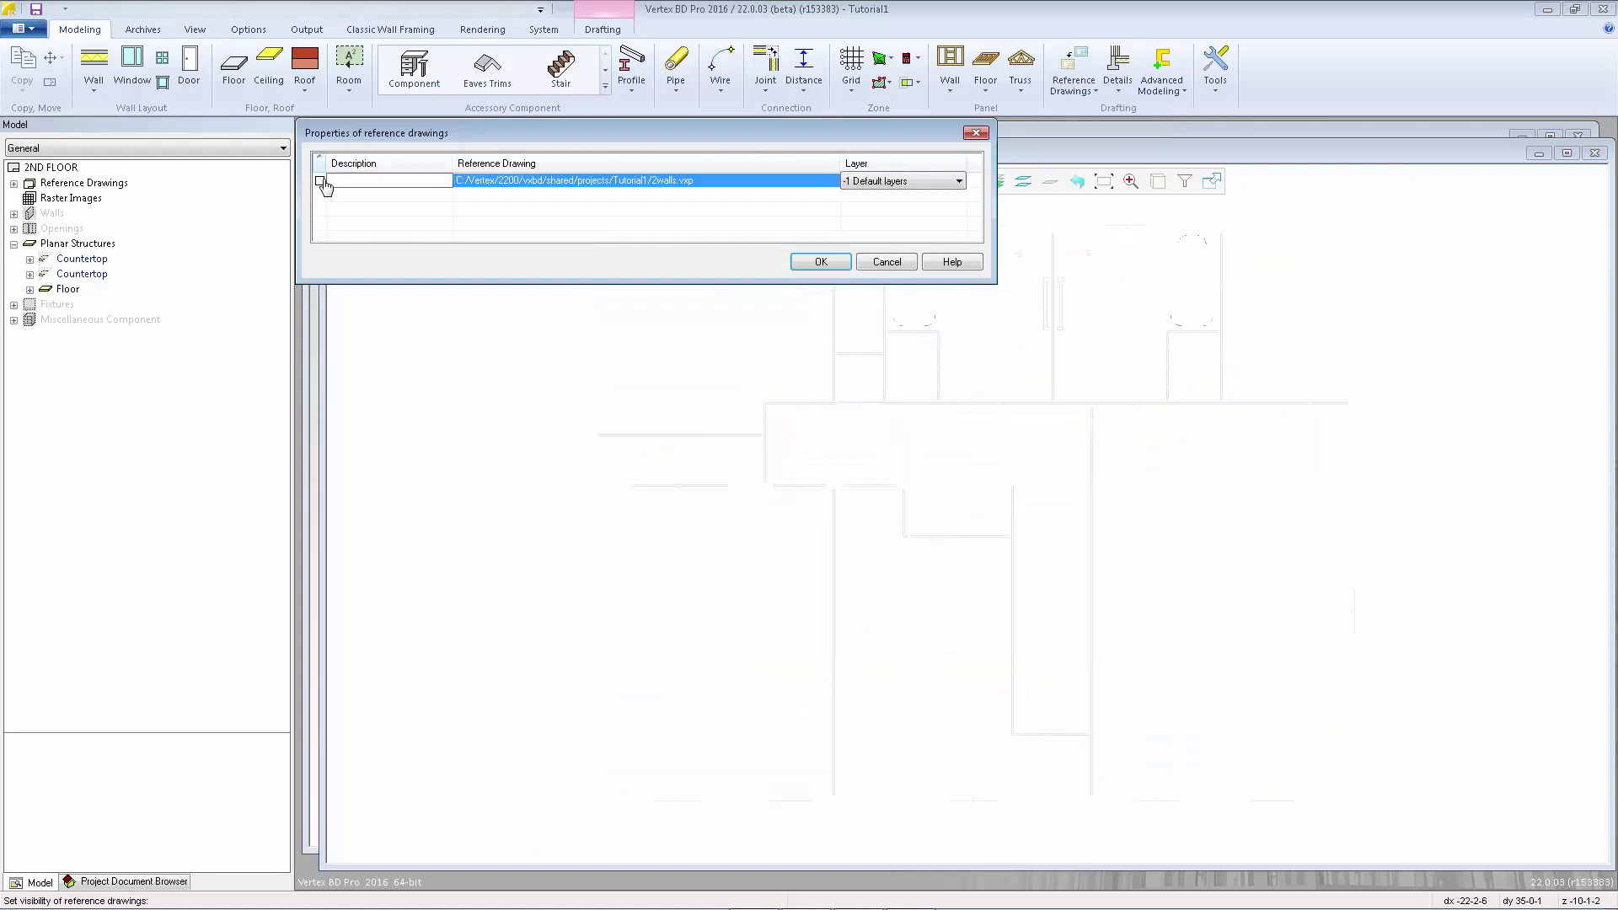
{"action": "left_click", "coordinate": [819, 262]}
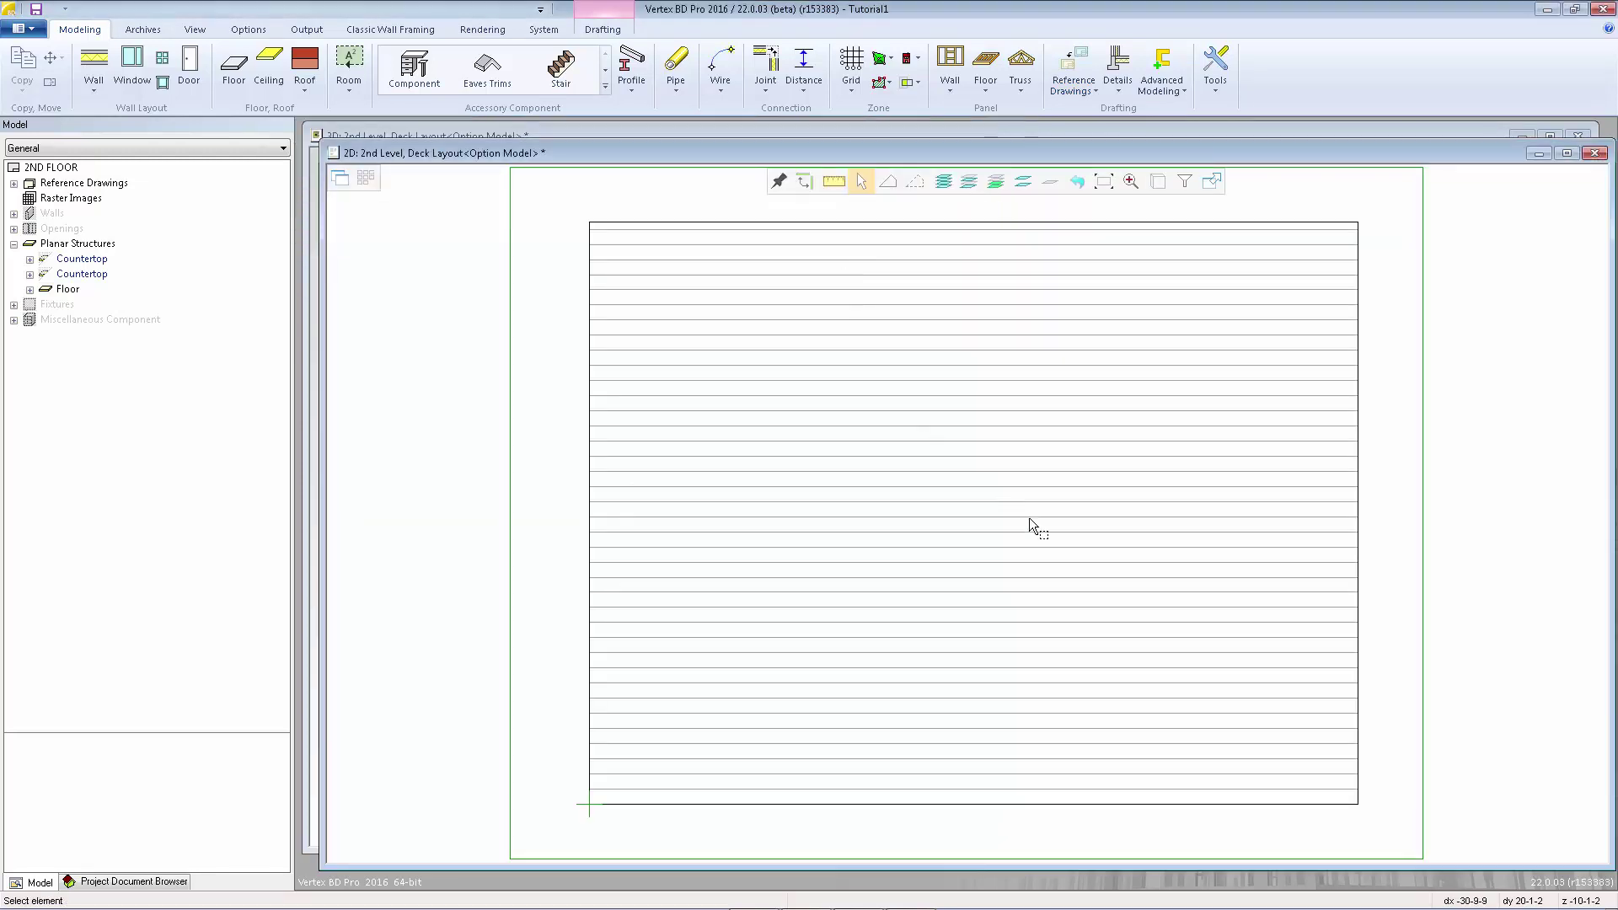
Step: Quick-load the first-level ceiling drawing-model pair as a reference beneath the deck
{"action": "left_click", "coordinate": [1073, 74]}
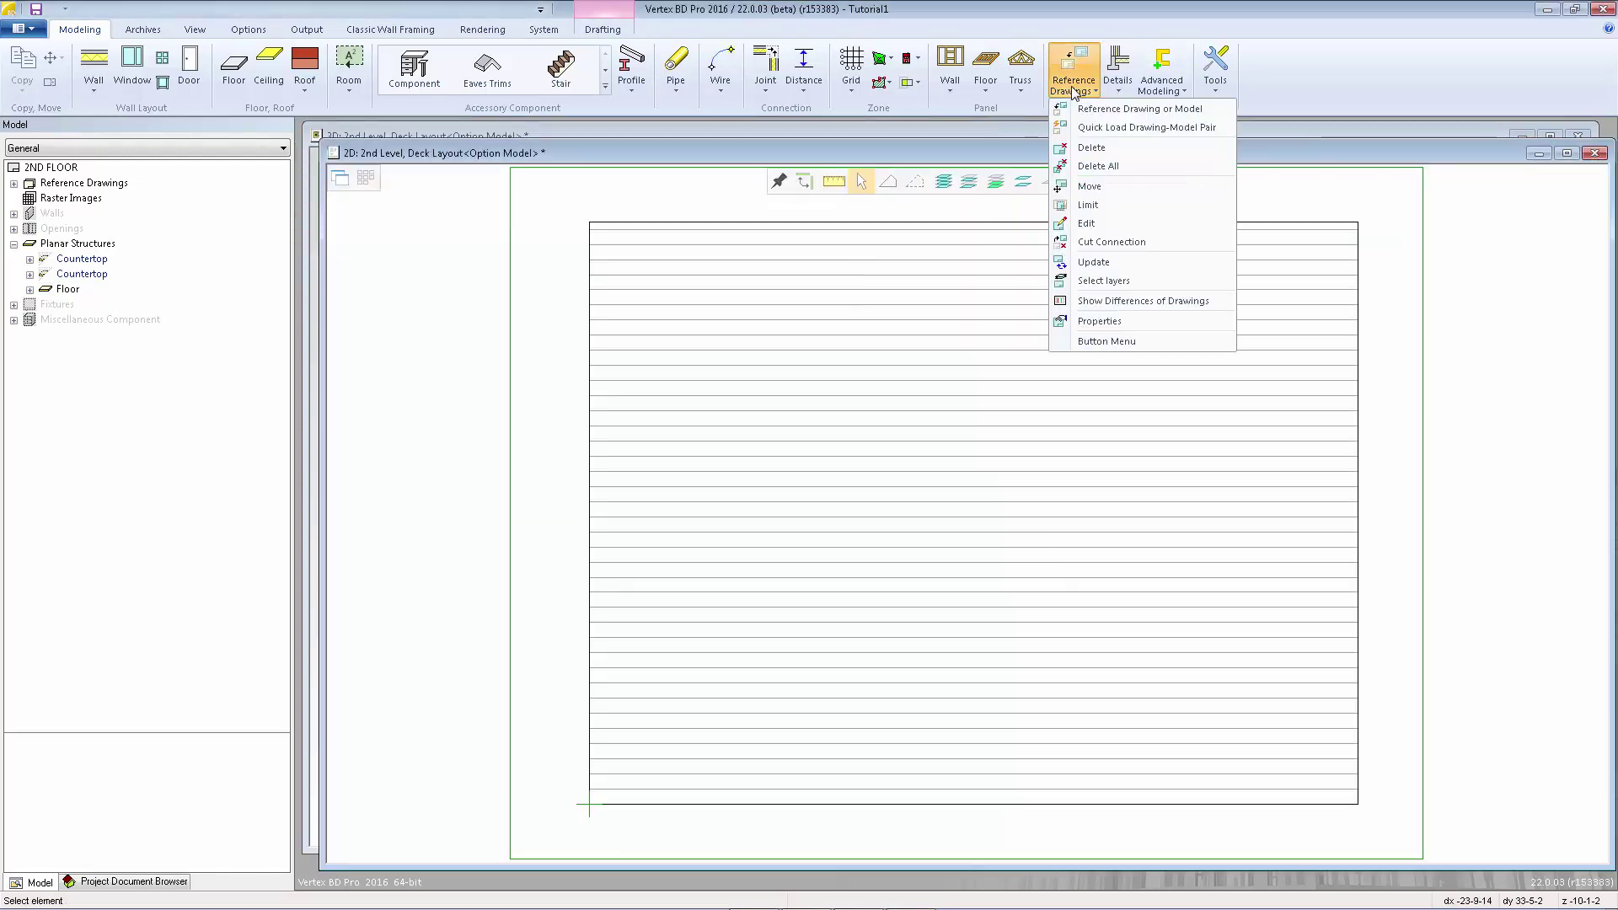
{"action": "left_click", "coordinate": [1167, 132]}
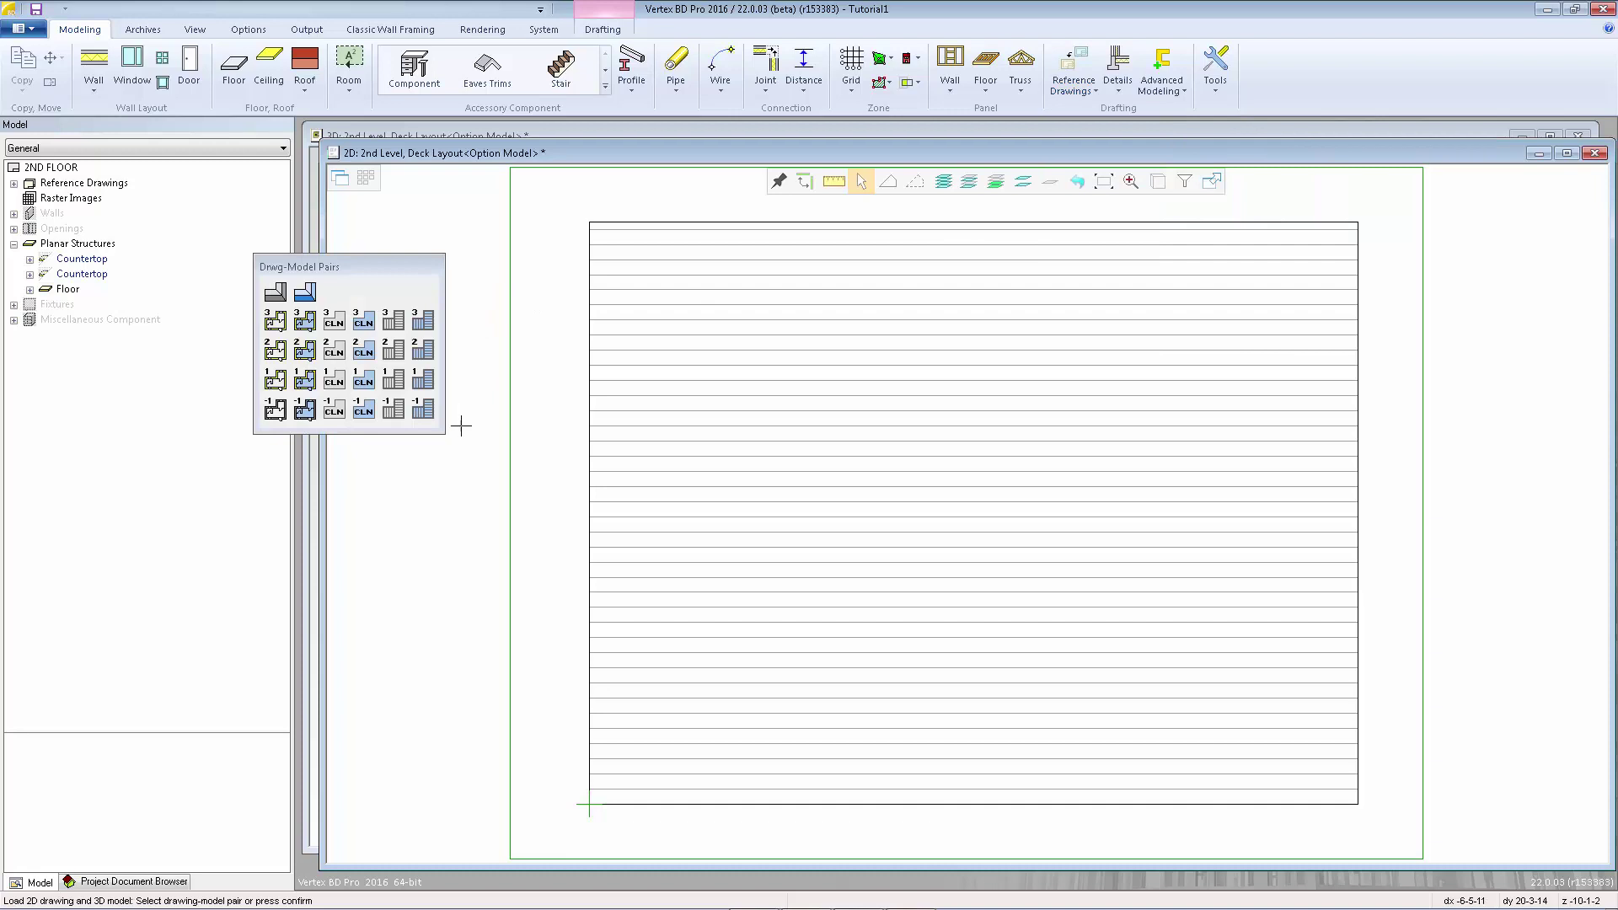
{"action": "left_click", "coordinate": [333, 381]}
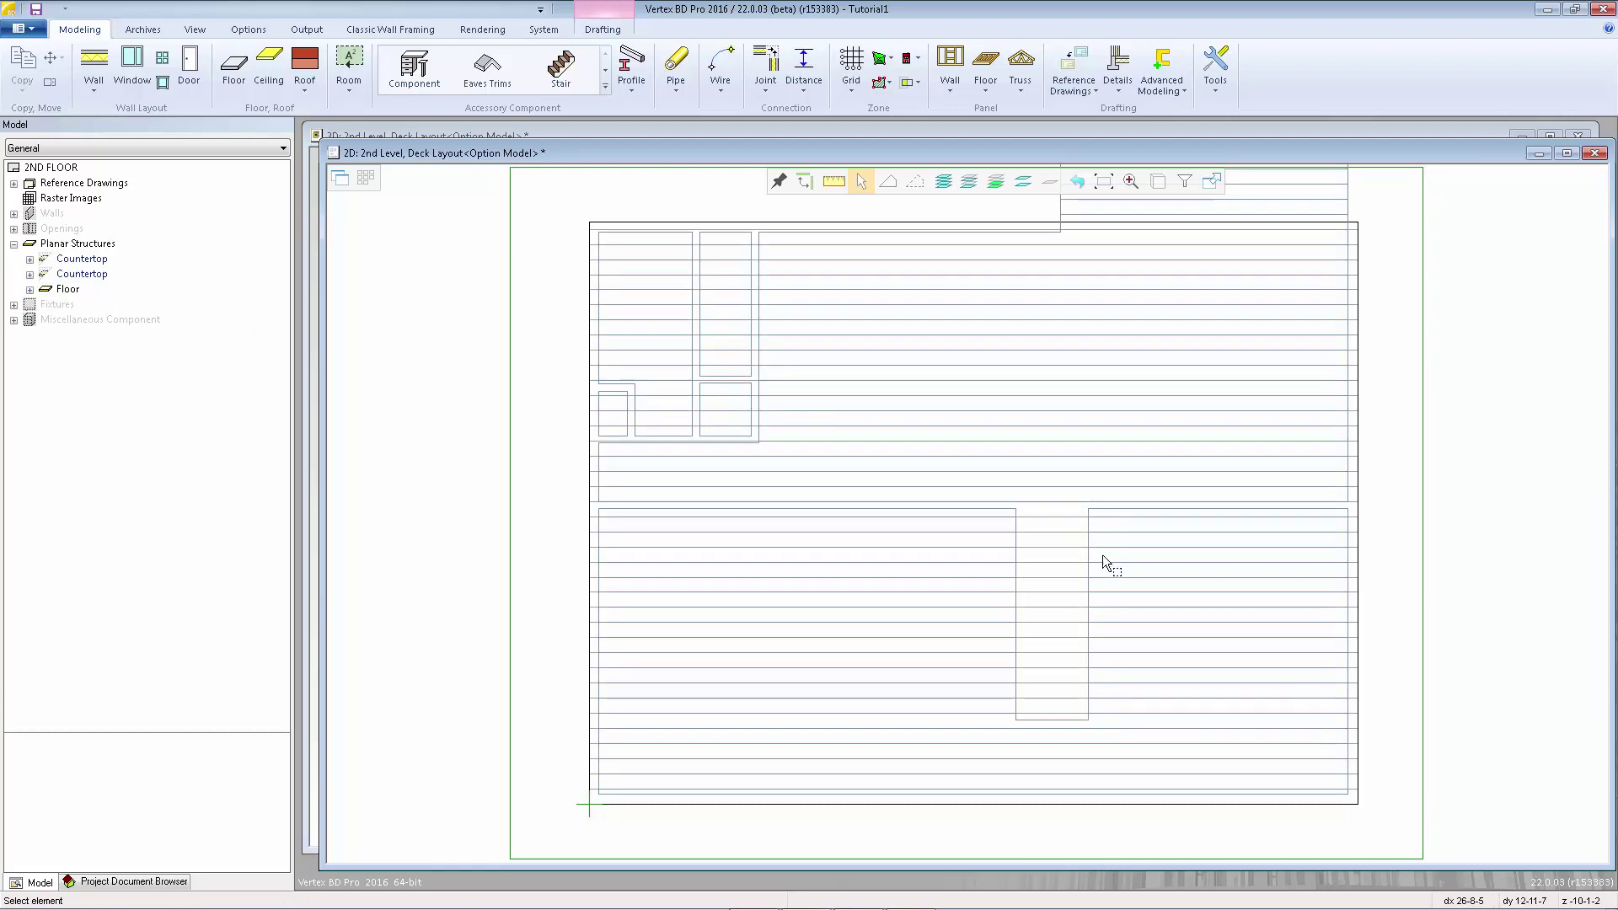
Step: Cut a rectangular hole in the deck over the stairwell outline, then switch to the 3D view
{"action": "left_click", "coordinate": [1041, 401]}
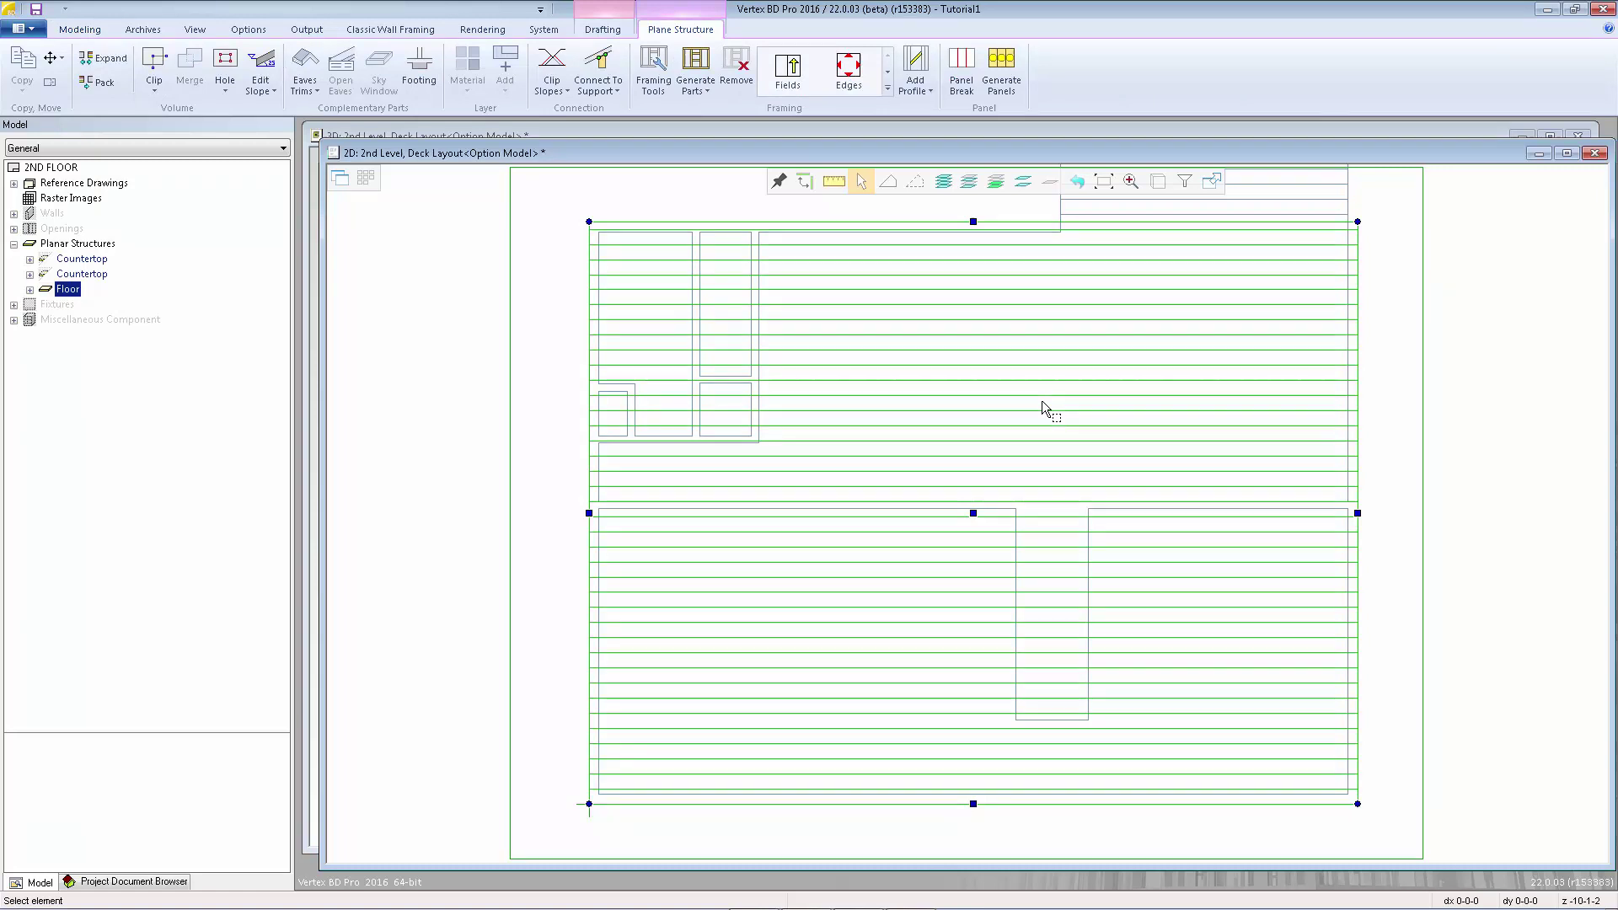
{"action": "right_click", "coordinate": [1041, 401]}
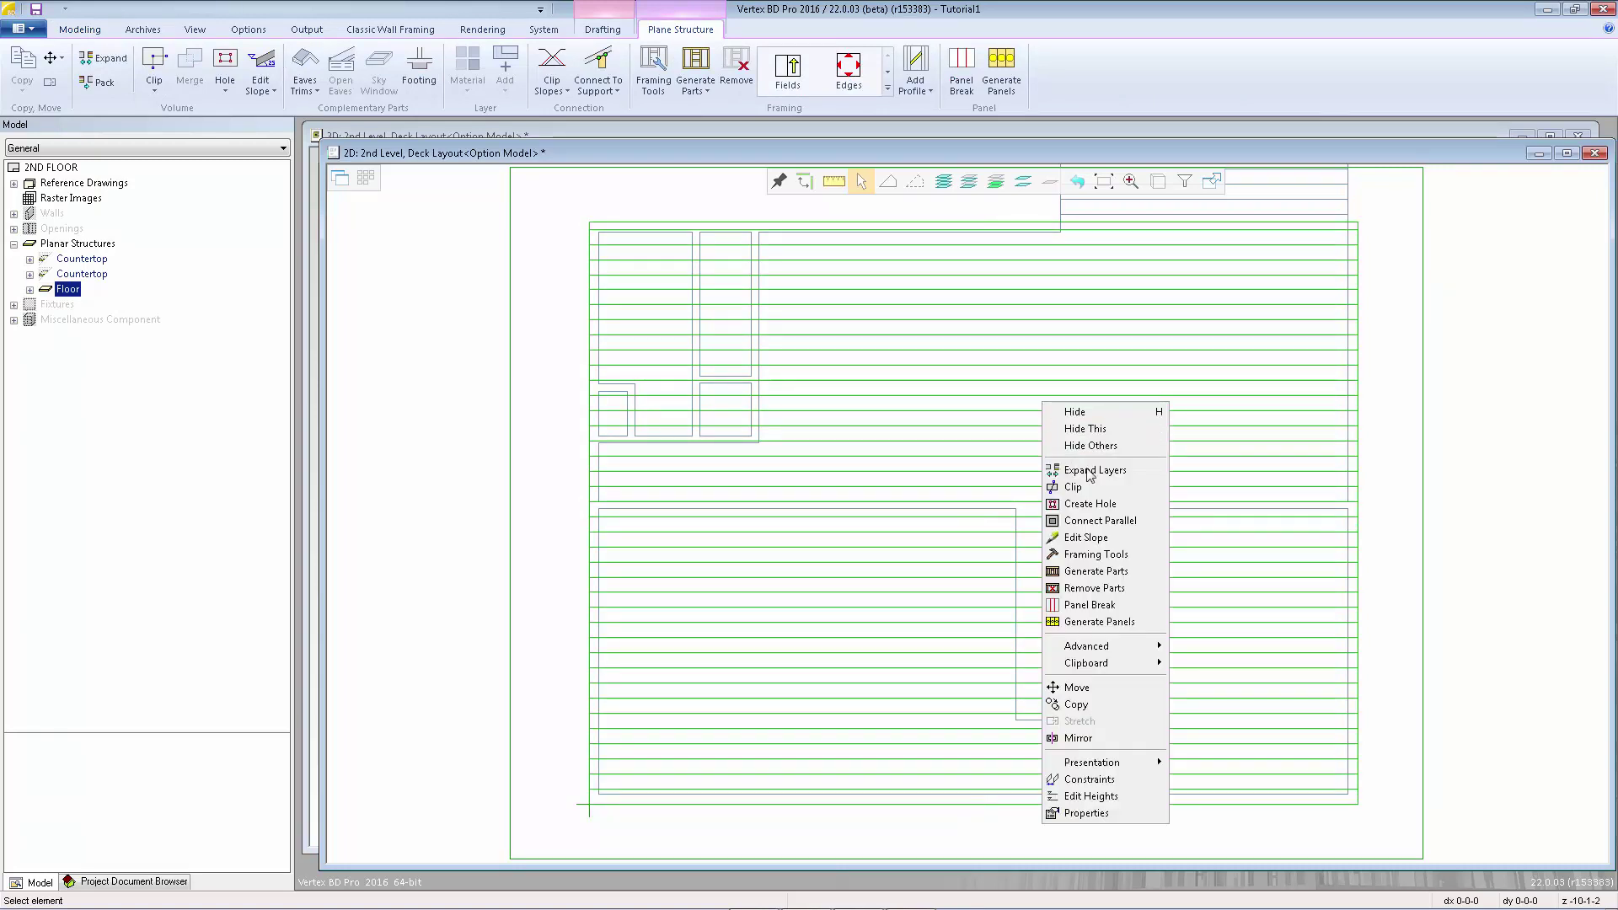
{"action": "left_click", "coordinate": [1106, 506]}
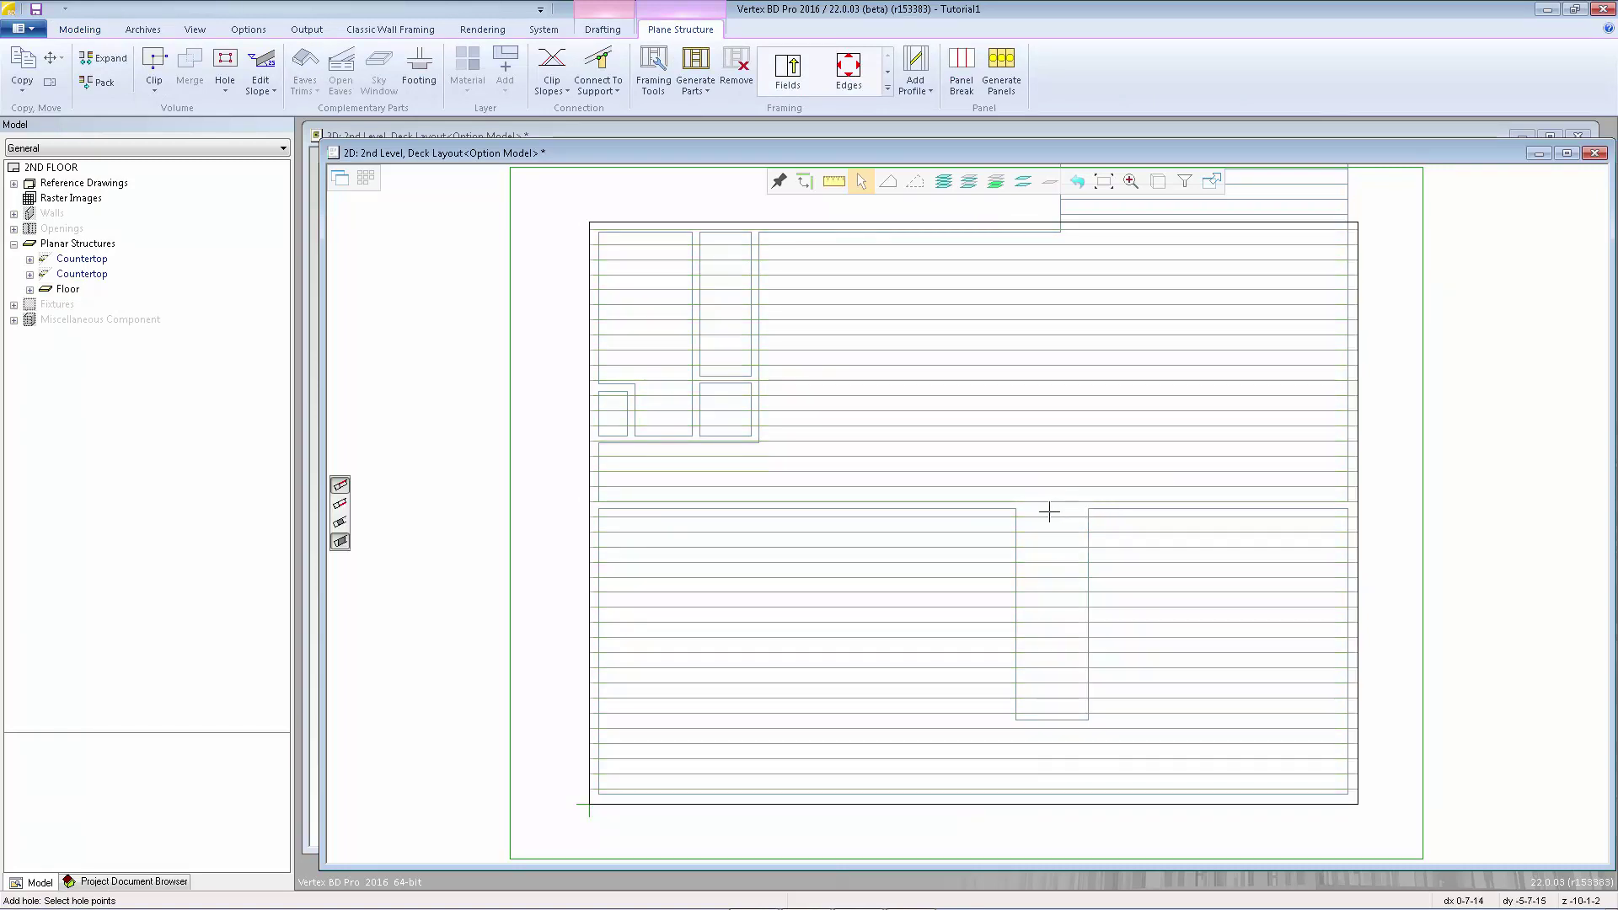
{"action": "left_click", "coordinate": [1017, 510]}
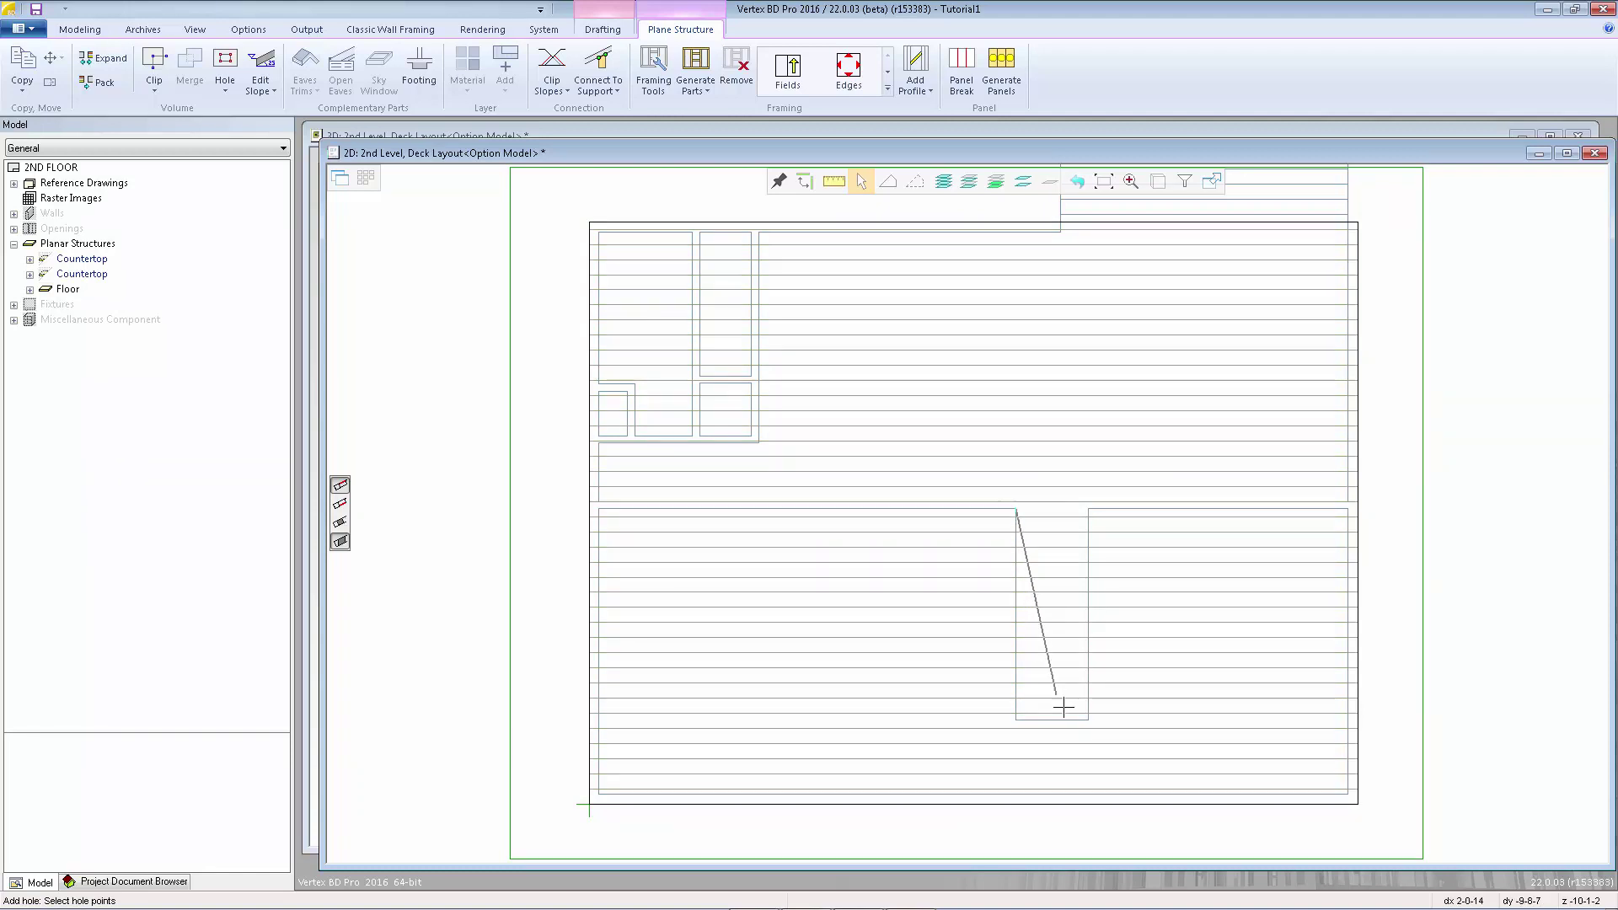
{"action": "left_click", "coordinate": [1087, 720]}
{"action": "right_click", "coordinate": [1142, 549]}
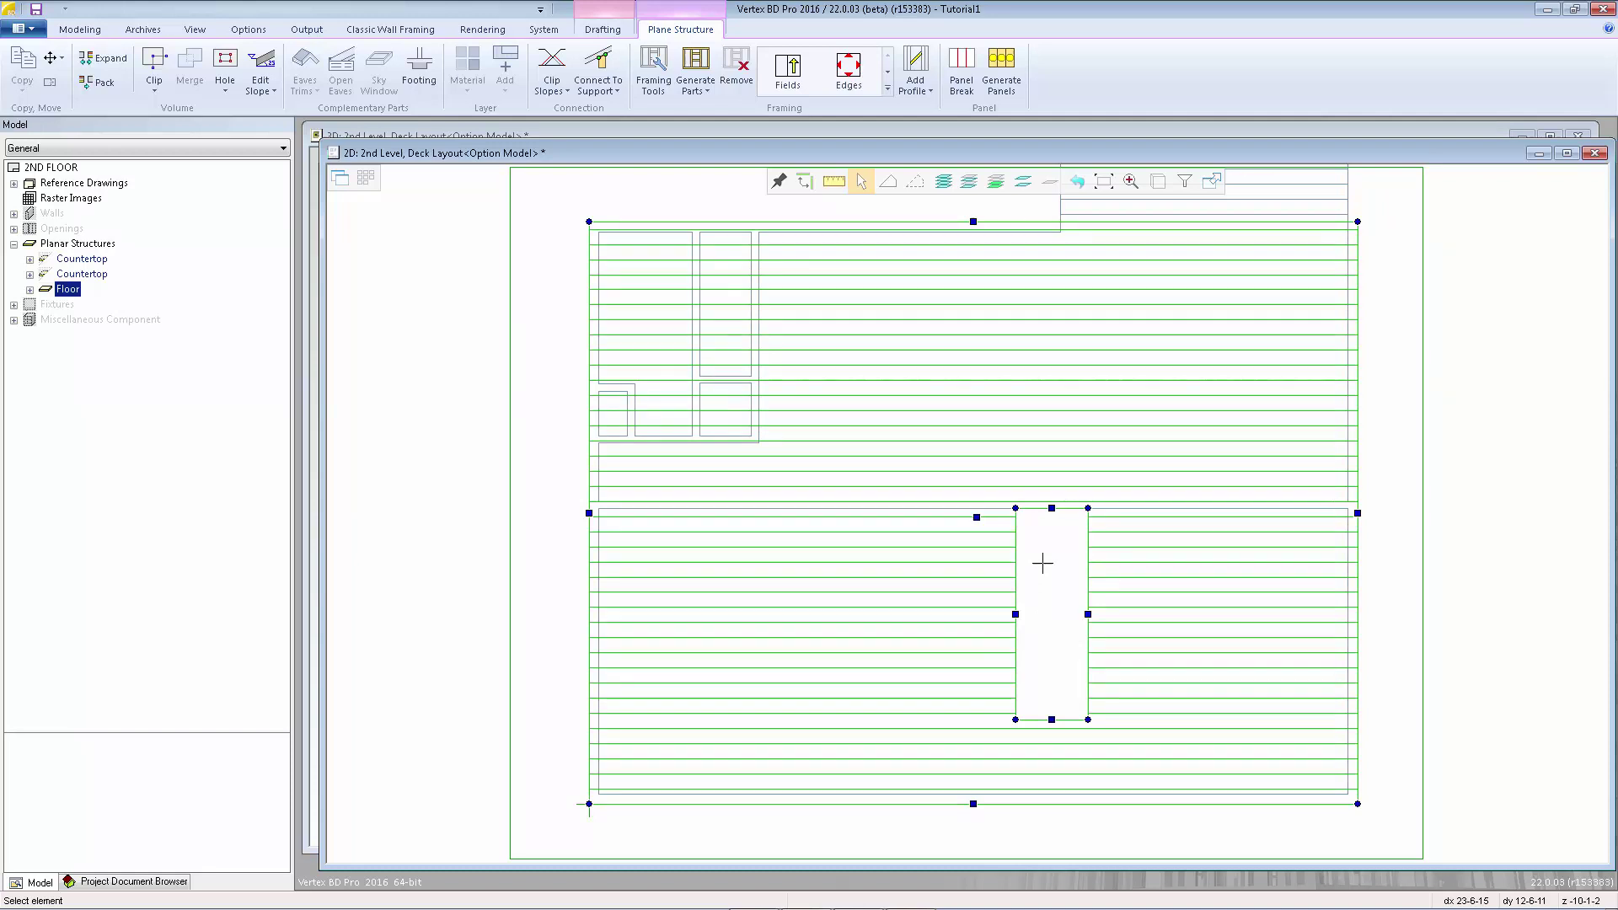
{"action": "key", "text": "Escape"}
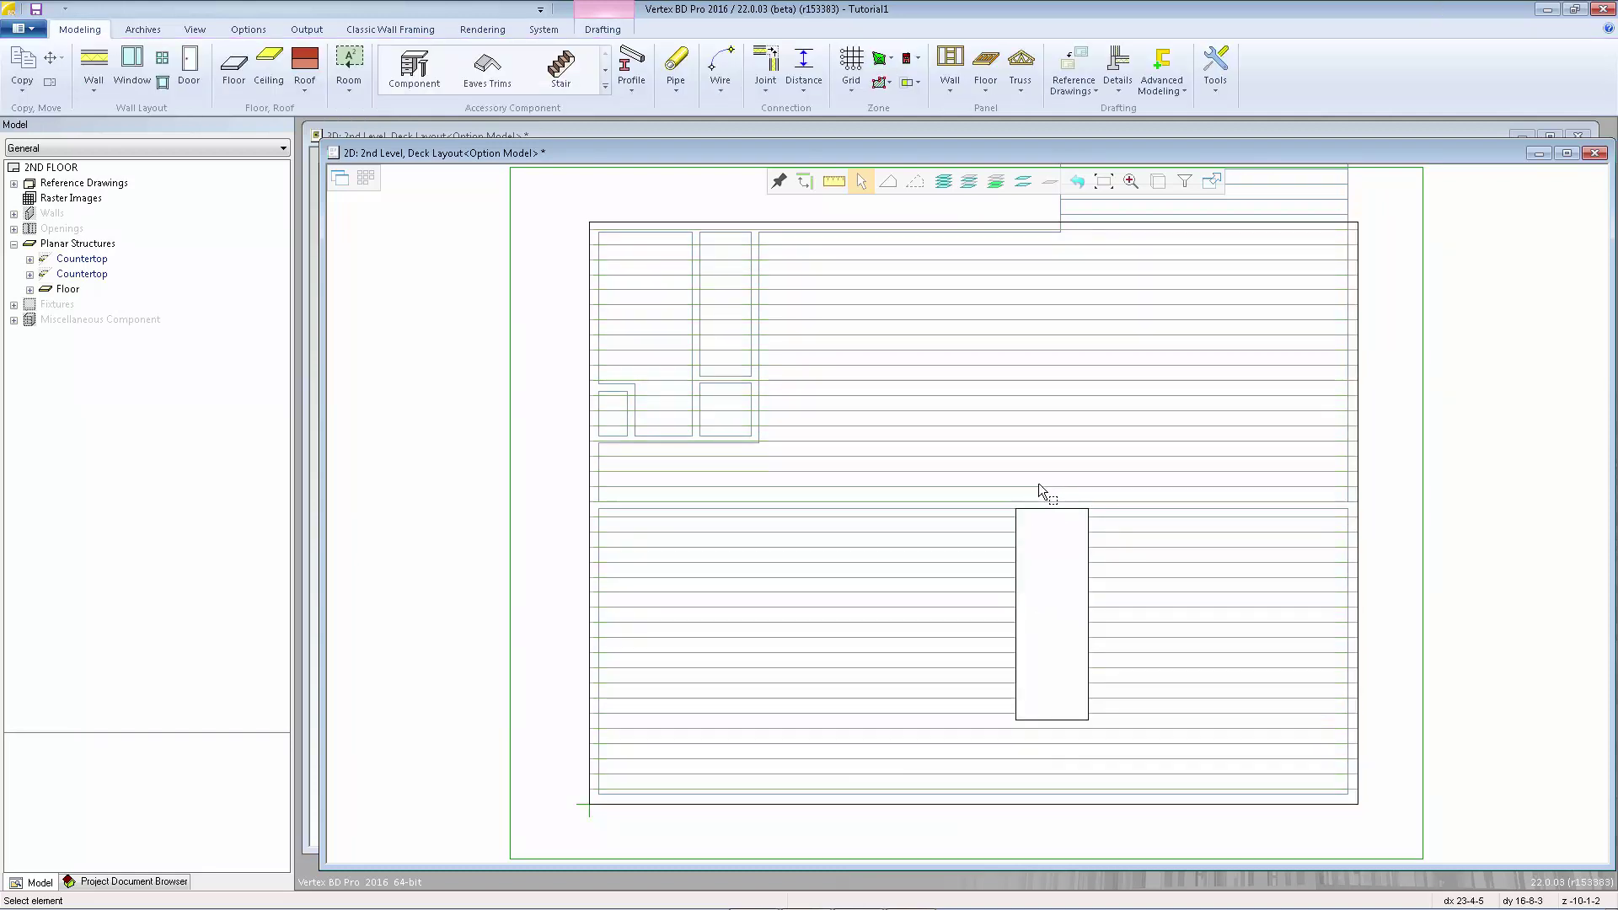
{"action": "key", "text": "ctrl+Tab"}
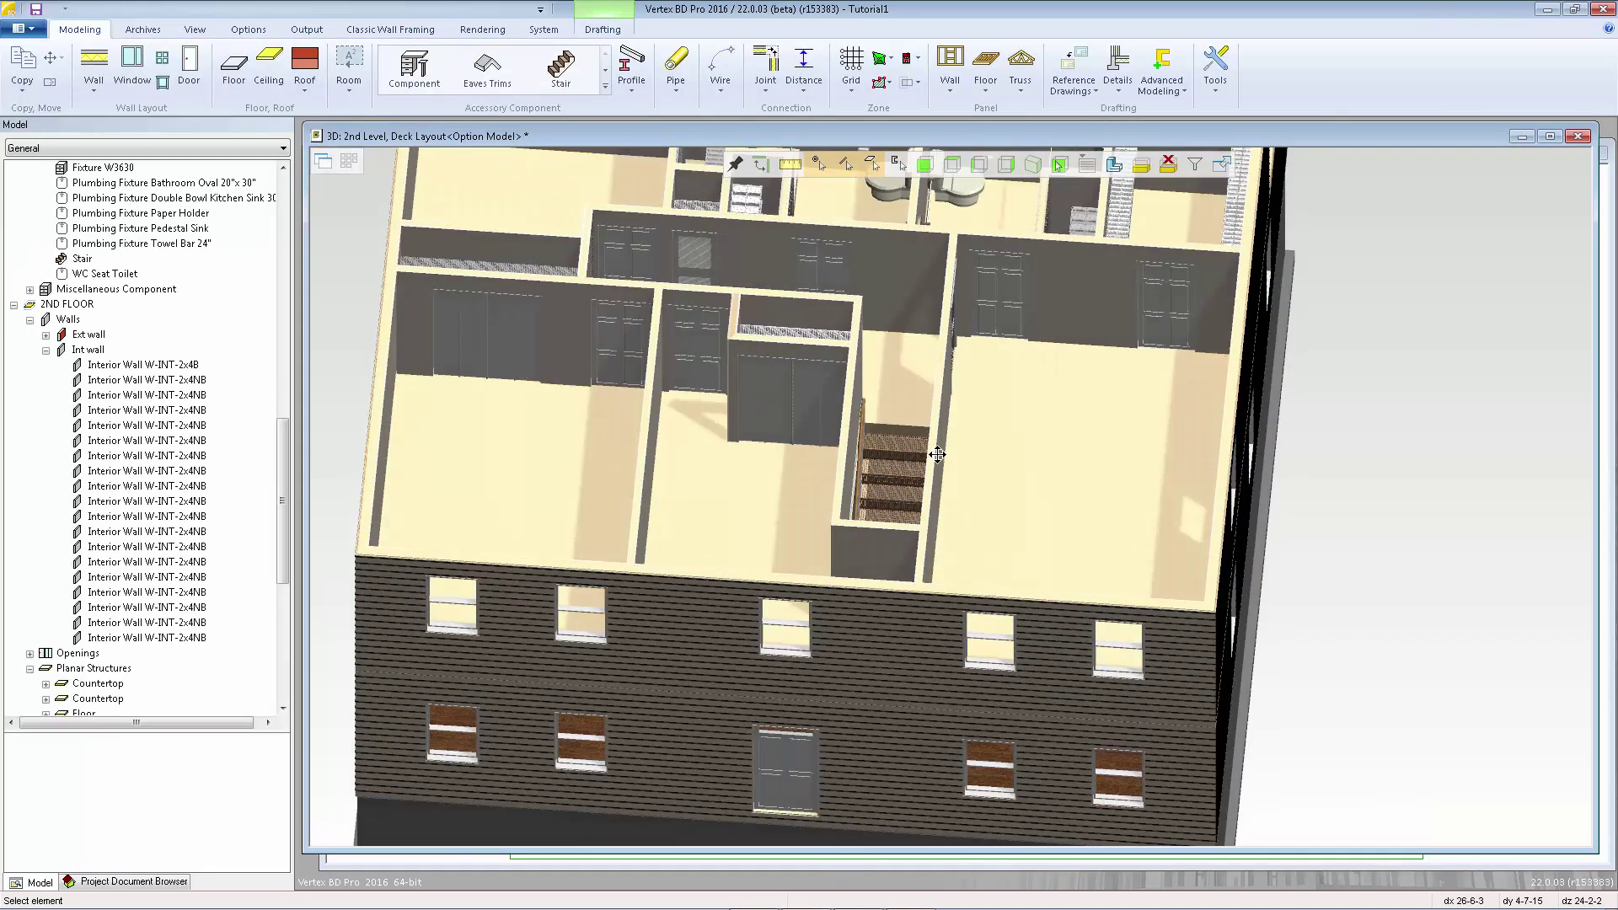
Step: Orbit the 3D model to inspect the stair opening
{"action": "middle_click_drag", "start_coordinate": [937, 454], "coordinate": [942, 455]}
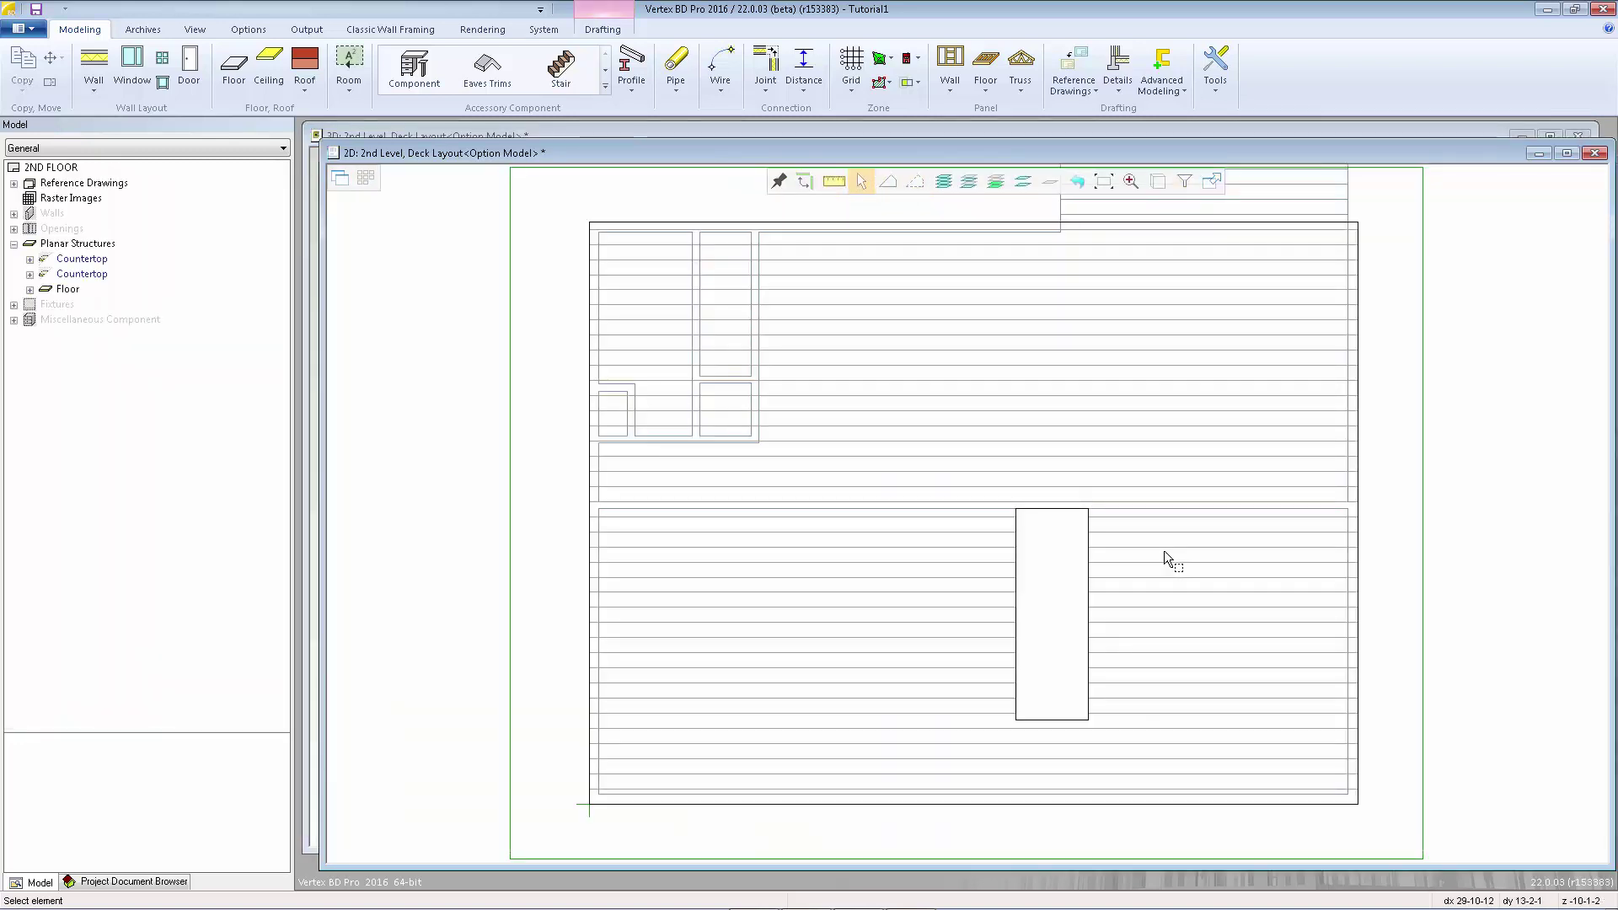
Step: In Reference Drawings properties, hide the first-level ceiling layout and show 2walls.vxp instead
{"action": "left_click", "coordinate": [1065, 93]}
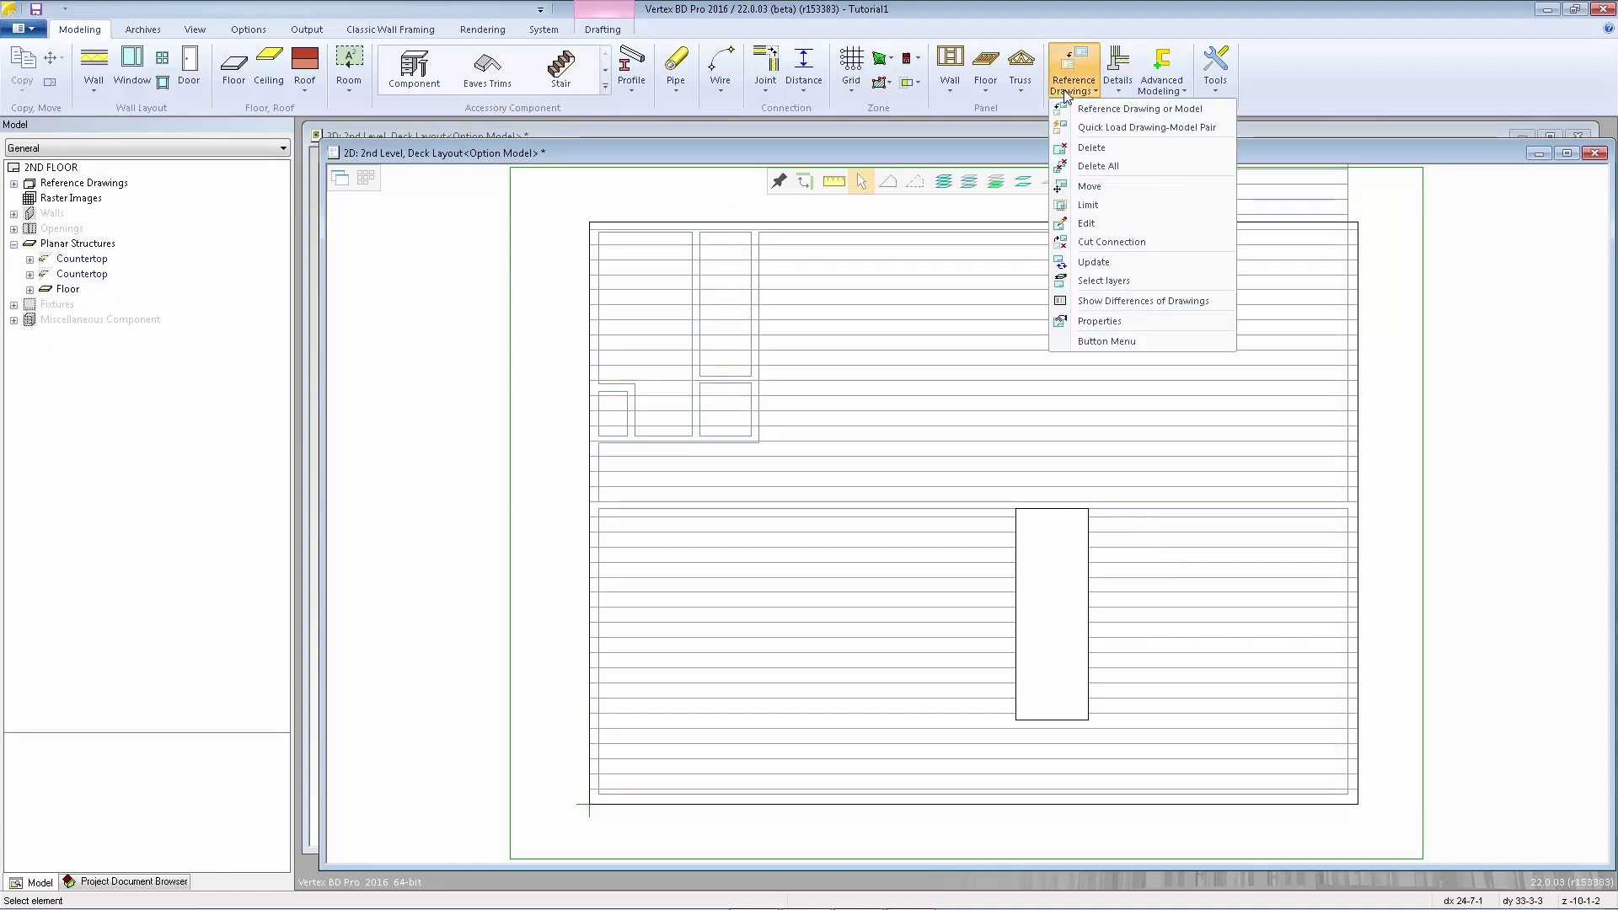
{"action": "left_click", "coordinate": [1109, 325]}
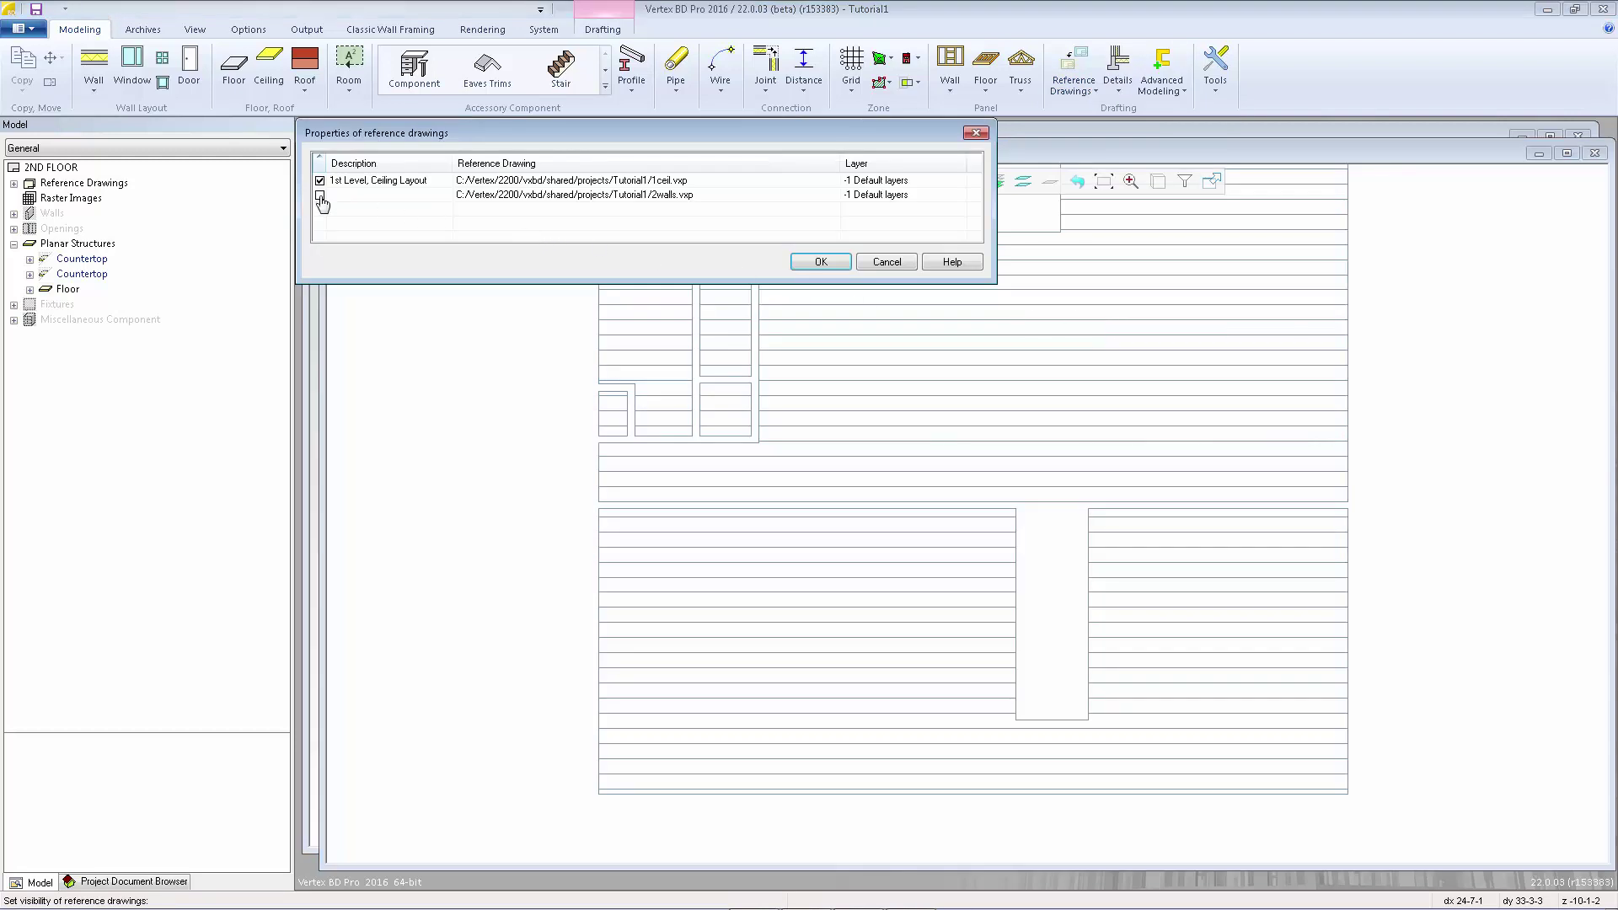
{"action": "left_click", "coordinate": [320, 180]}
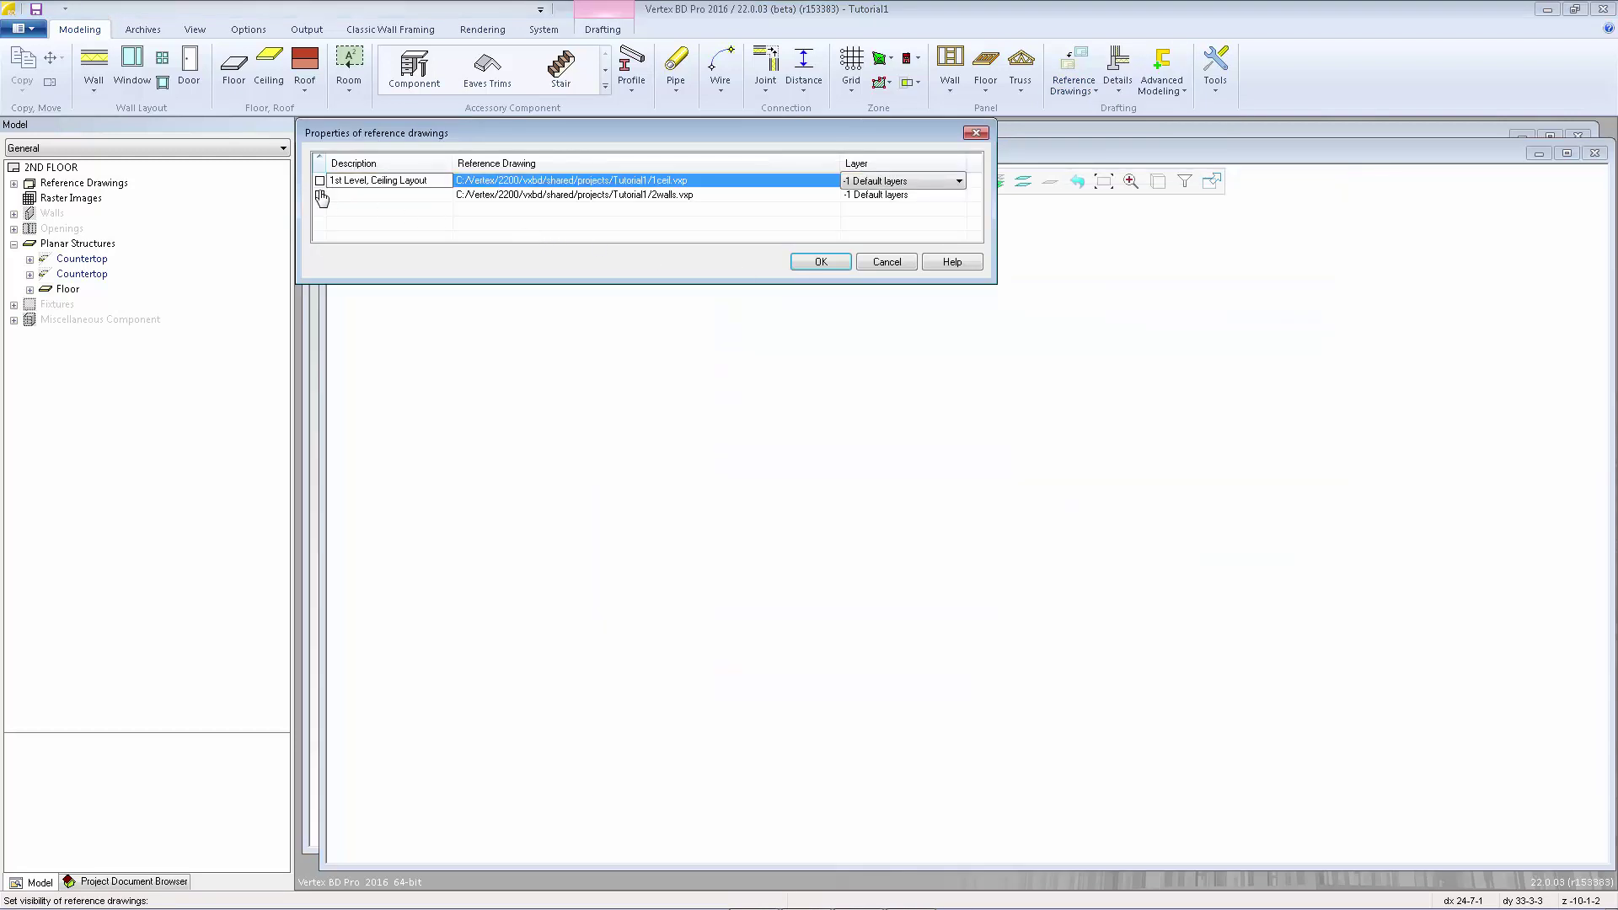
{"action": "left_click", "coordinate": [320, 194]}
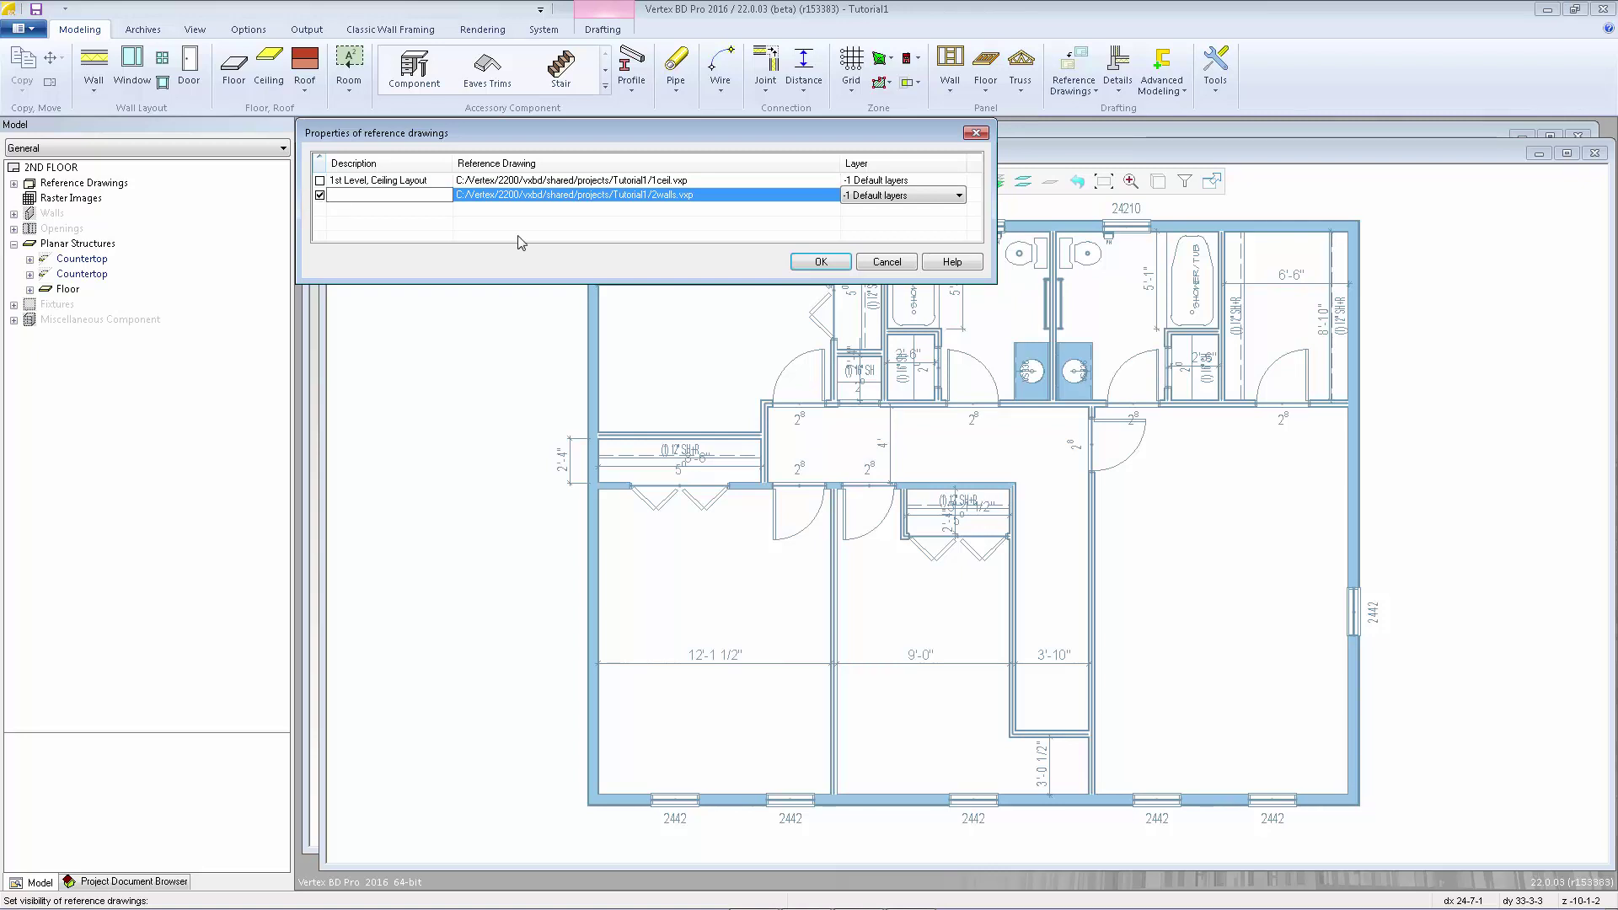
{"action": "left_click", "coordinate": [796, 265]}
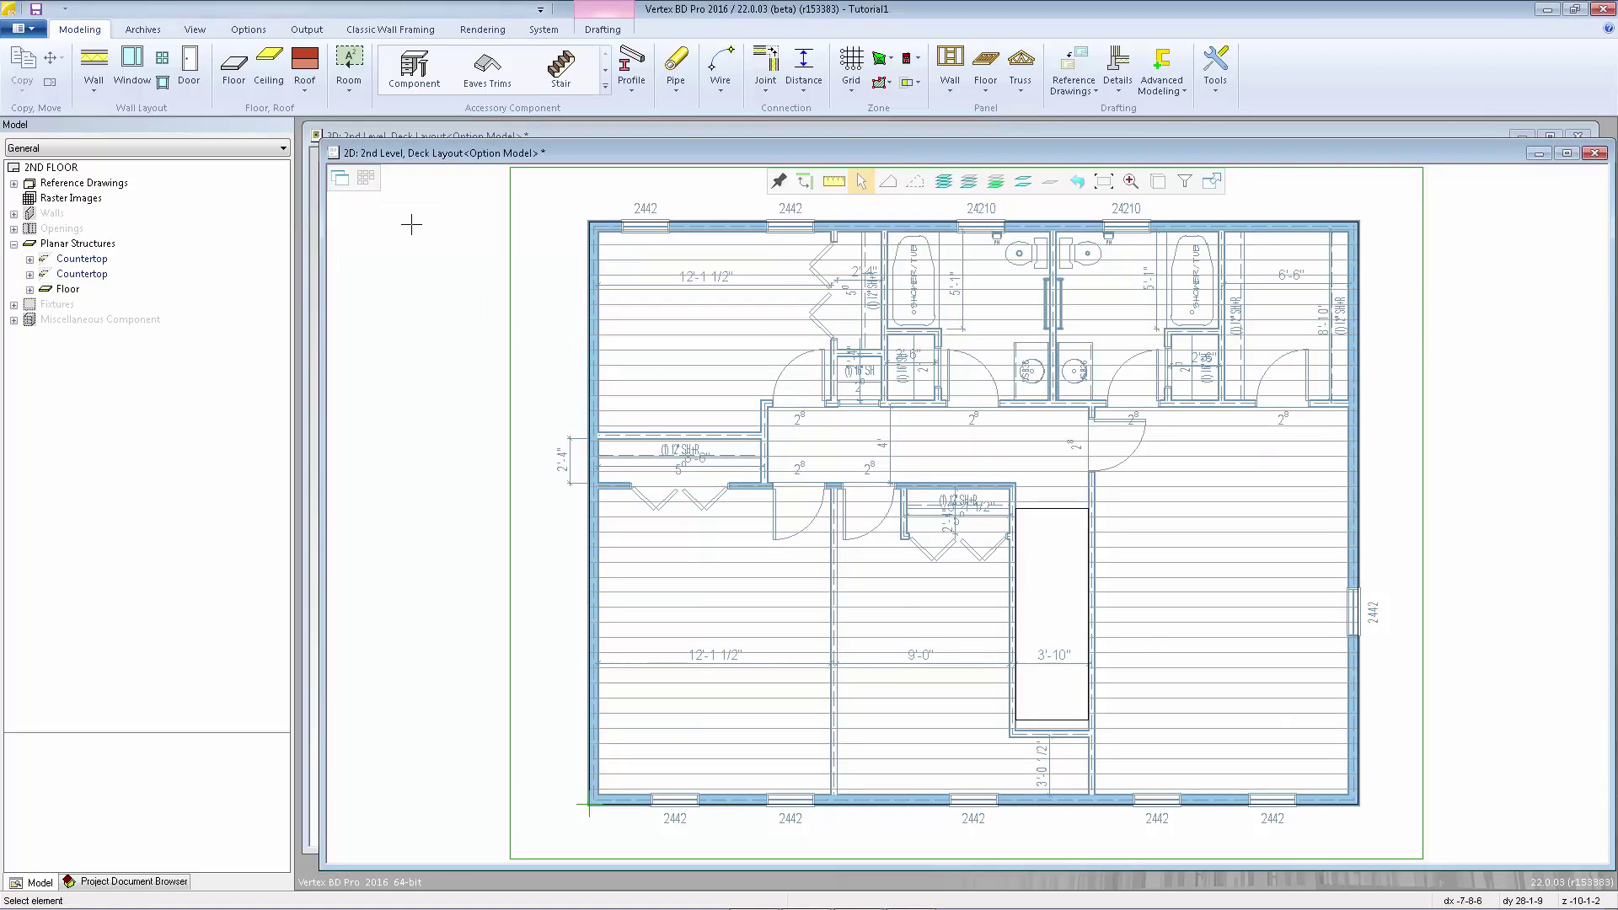
Step: Set the new floor's type to Flooring Finish - Carpet from the Floor Finishes list
{"action": "left_click", "coordinate": [234, 69]}
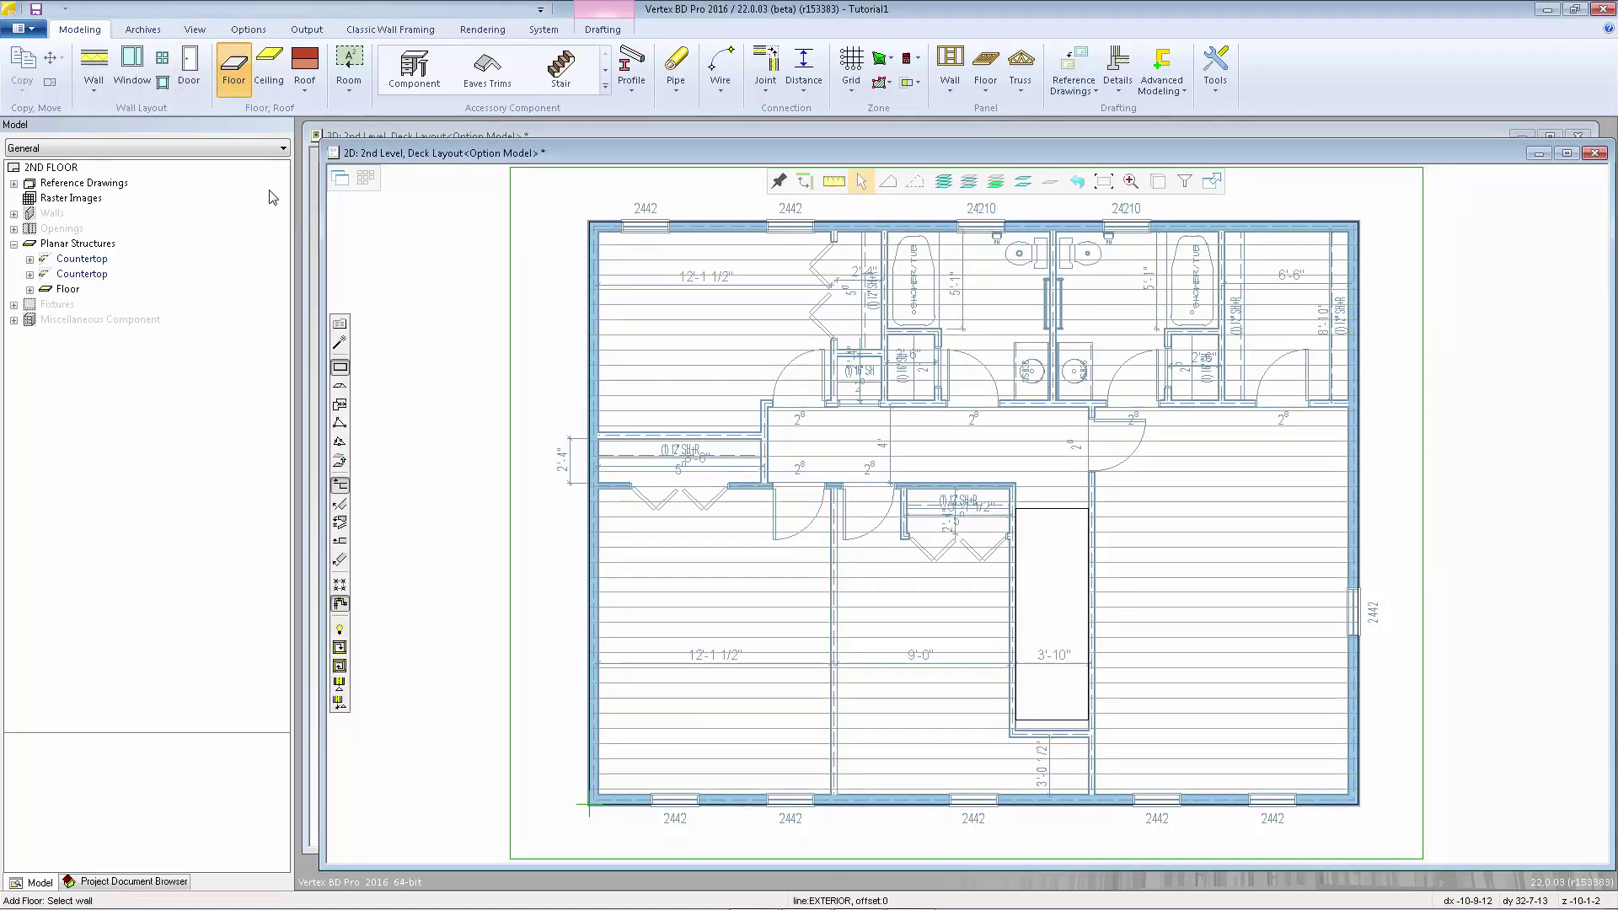
{"action": "left_click", "coordinate": [340, 326]}
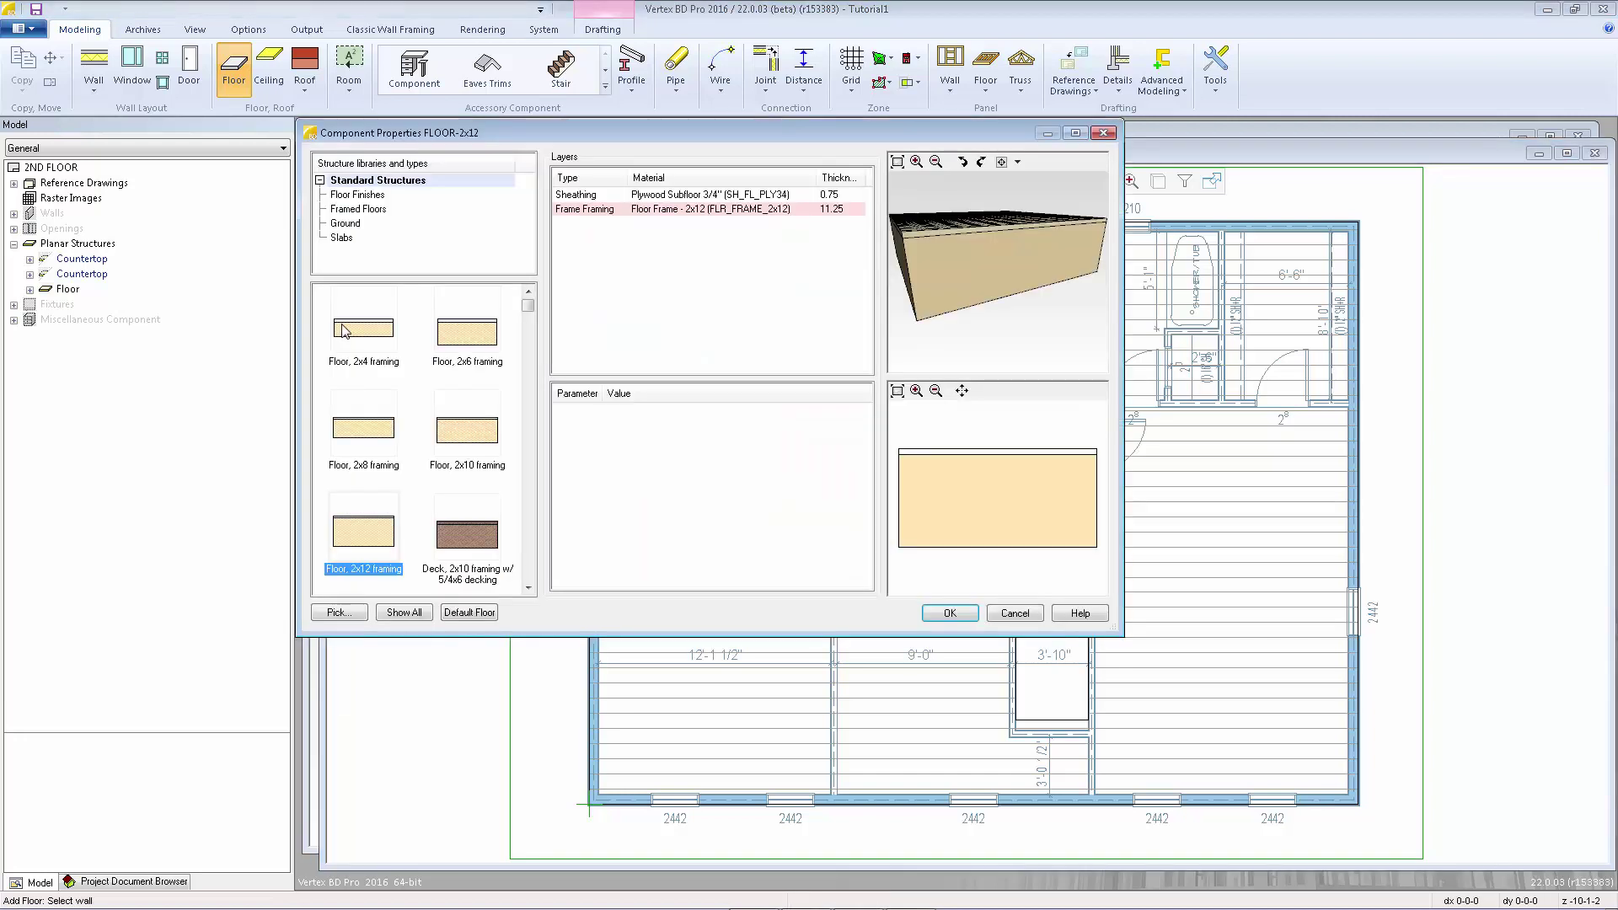
{"action": "left_click", "coordinate": [369, 195]}
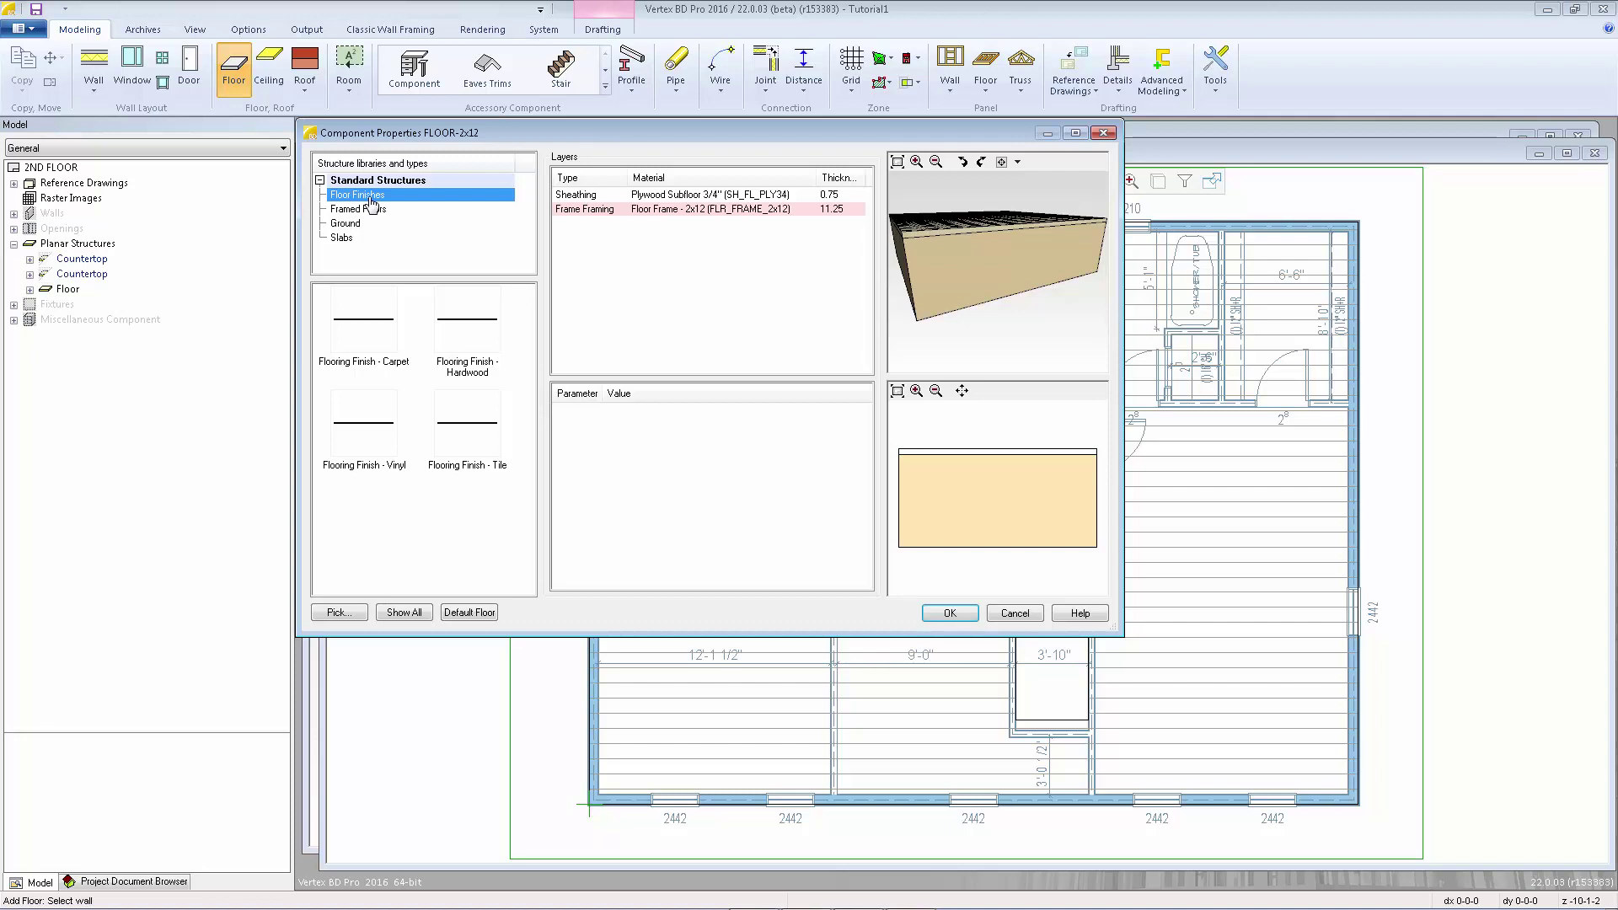
{"action": "left_click", "coordinate": [368, 331]}
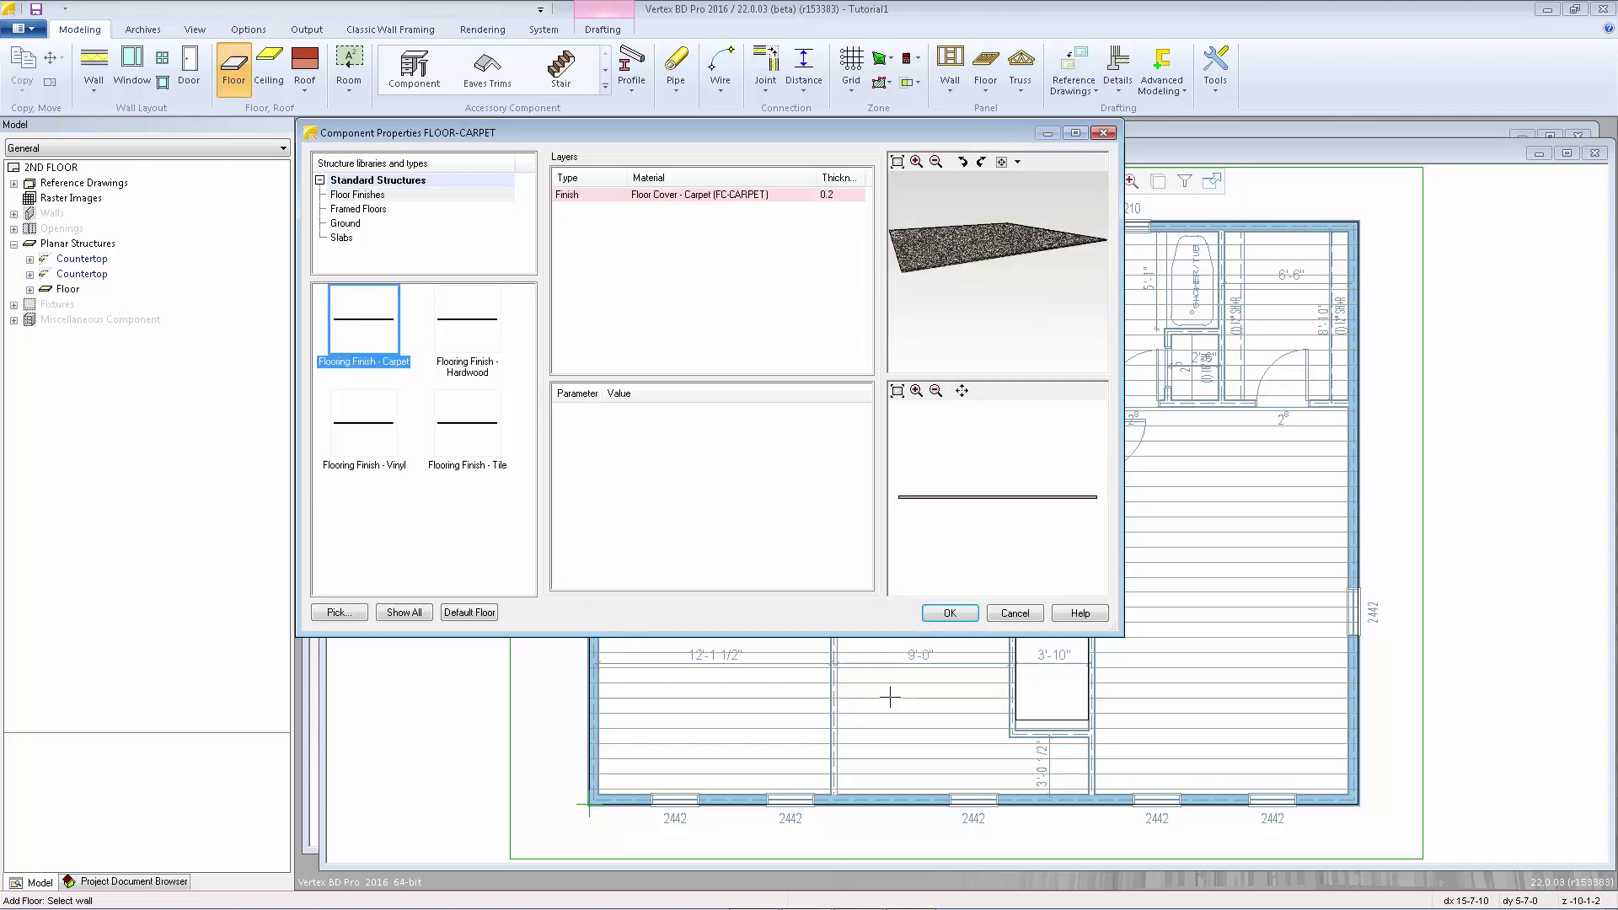
{"action": "left_click", "coordinate": [944, 613]}
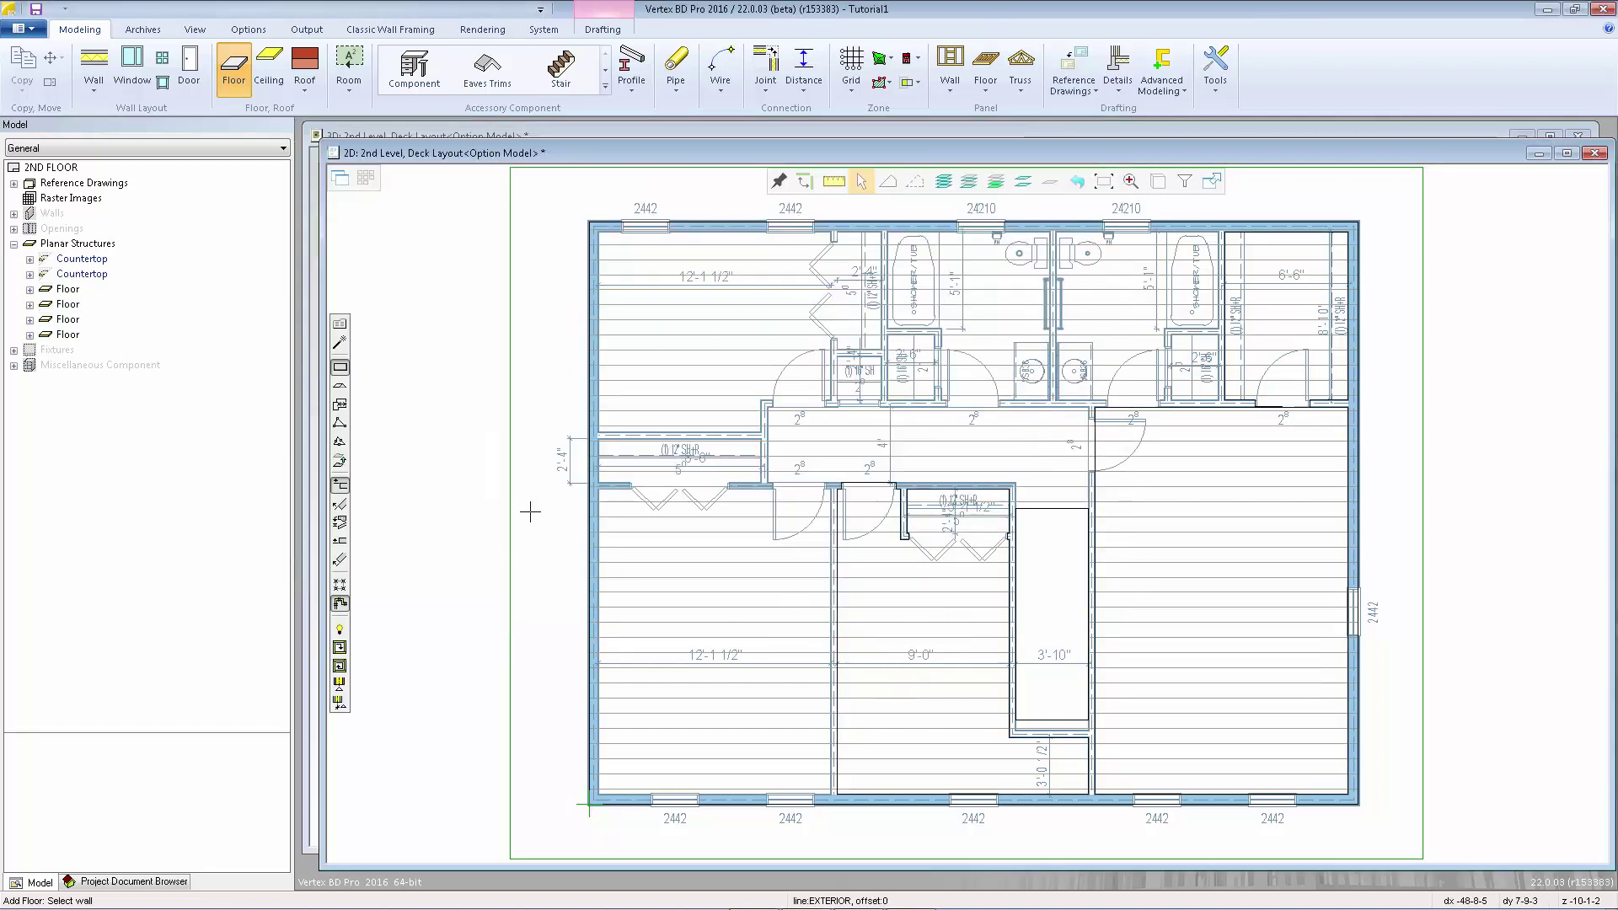
Step: Outline the floor by points, using the 2nd-Floor level as a horizontal area by bottom plane with 0 offset
{"action": "left_click", "coordinate": [340, 584]}
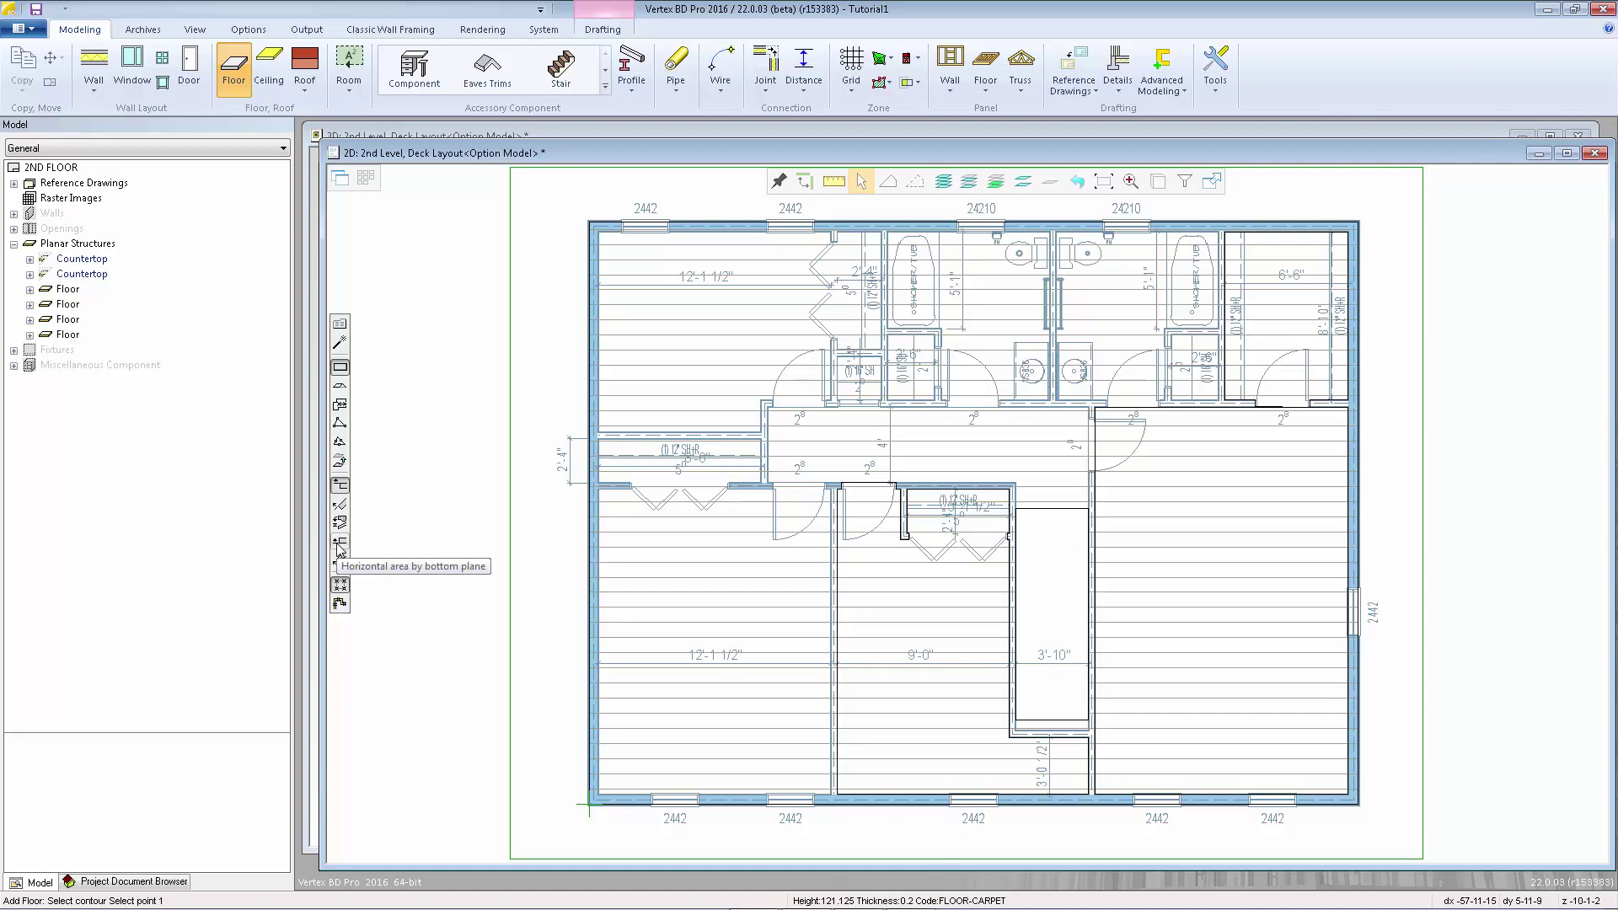
{"action": "left_click", "coordinate": [340, 545]}
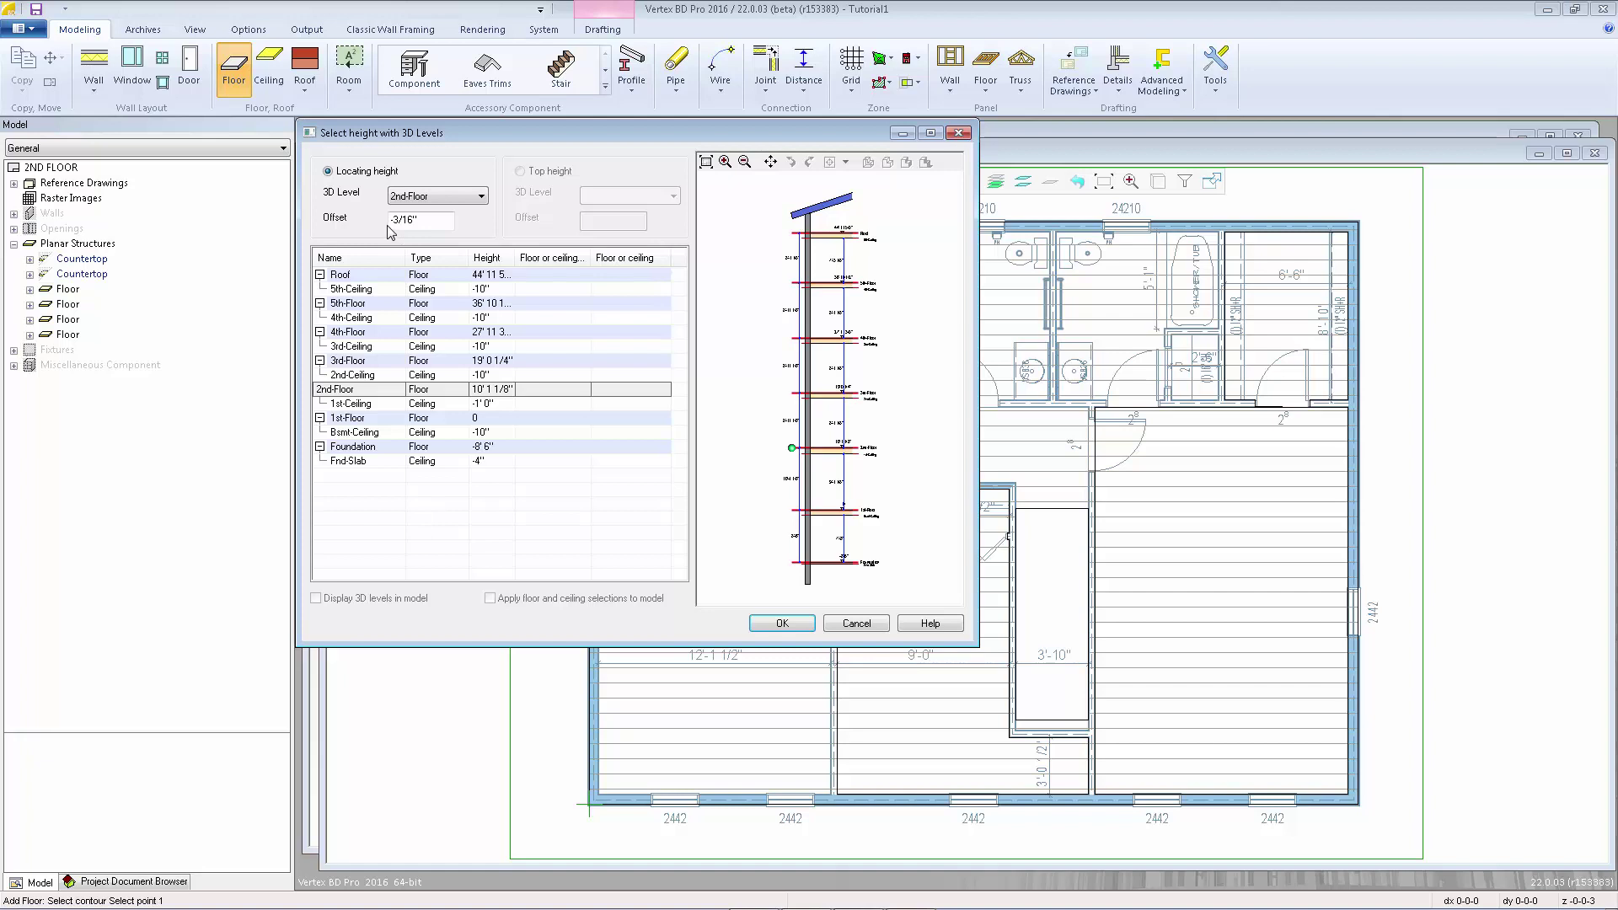
{"action": "key", "text": "Tab"}
{"action": "type", "text": "0"}
{"action": "left_click", "coordinate": [768, 622]}
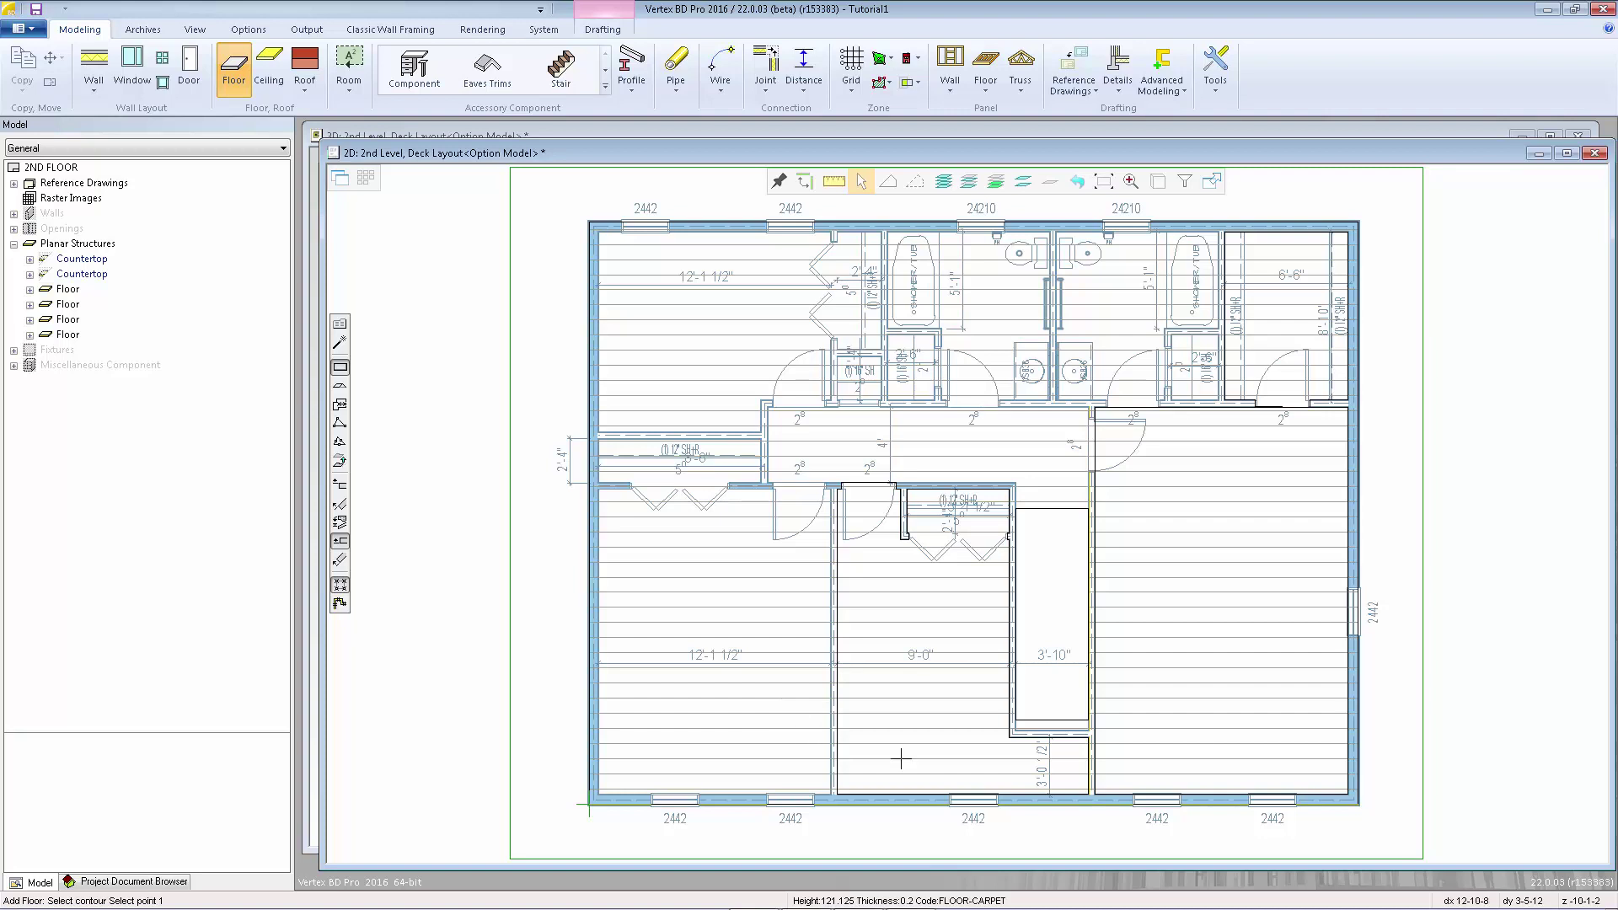
Step: Pick the left and right wall corners to outline the carpet floor area
{"action": "scroll", "coordinate": [1129, 784], "scroll_direction": "up", "scroll_amount": 3}
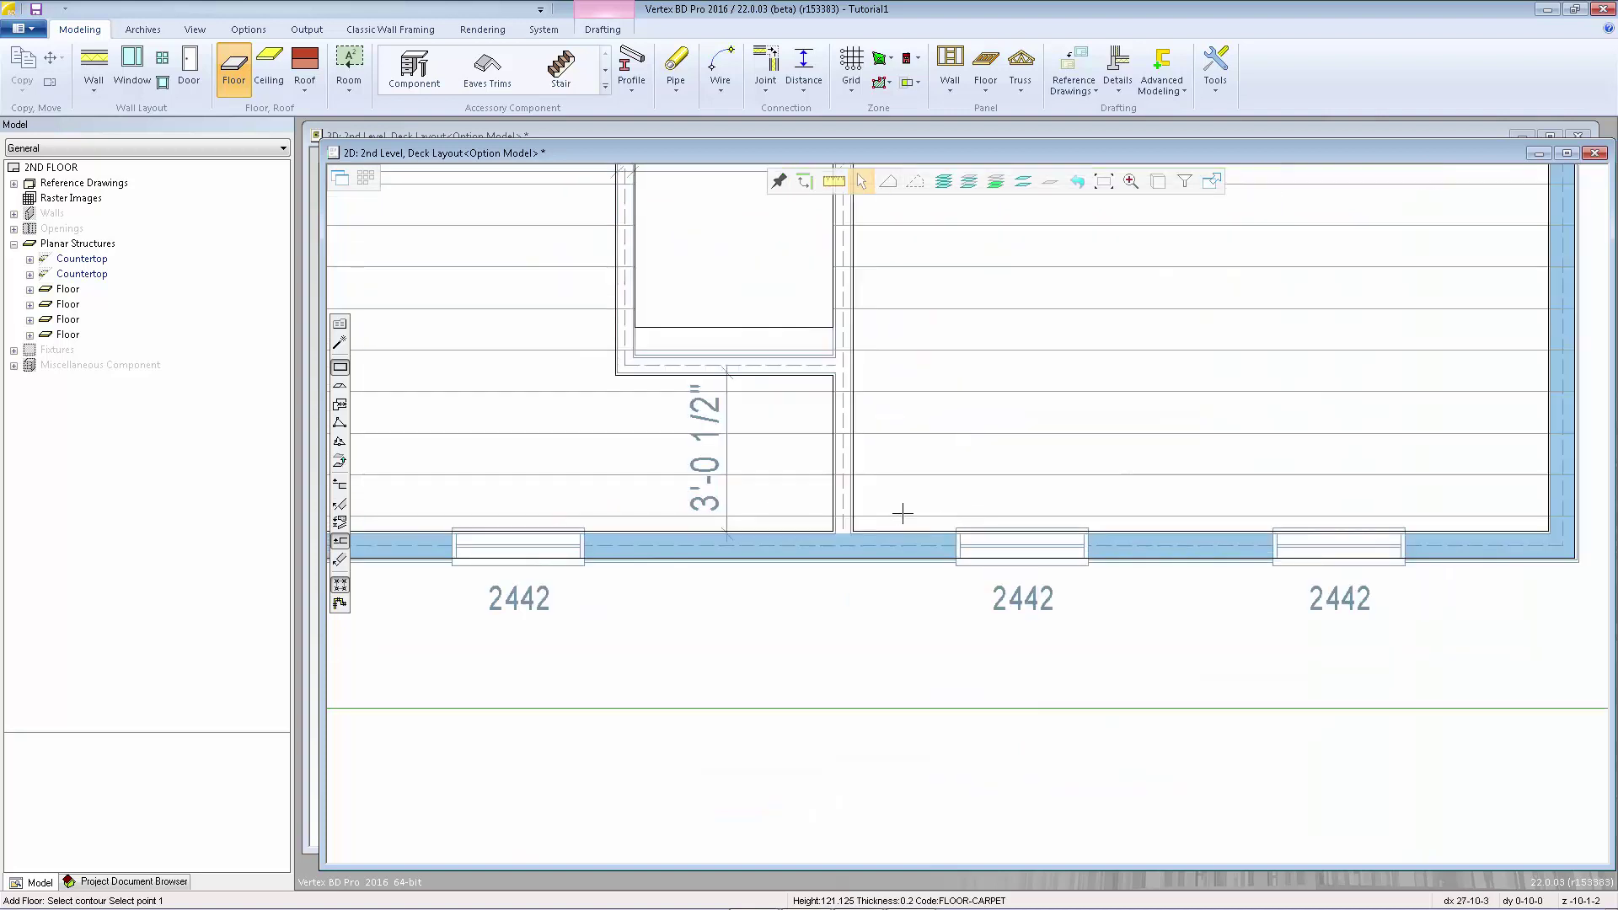
{"action": "left_click", "coordinate": [851, 531]}
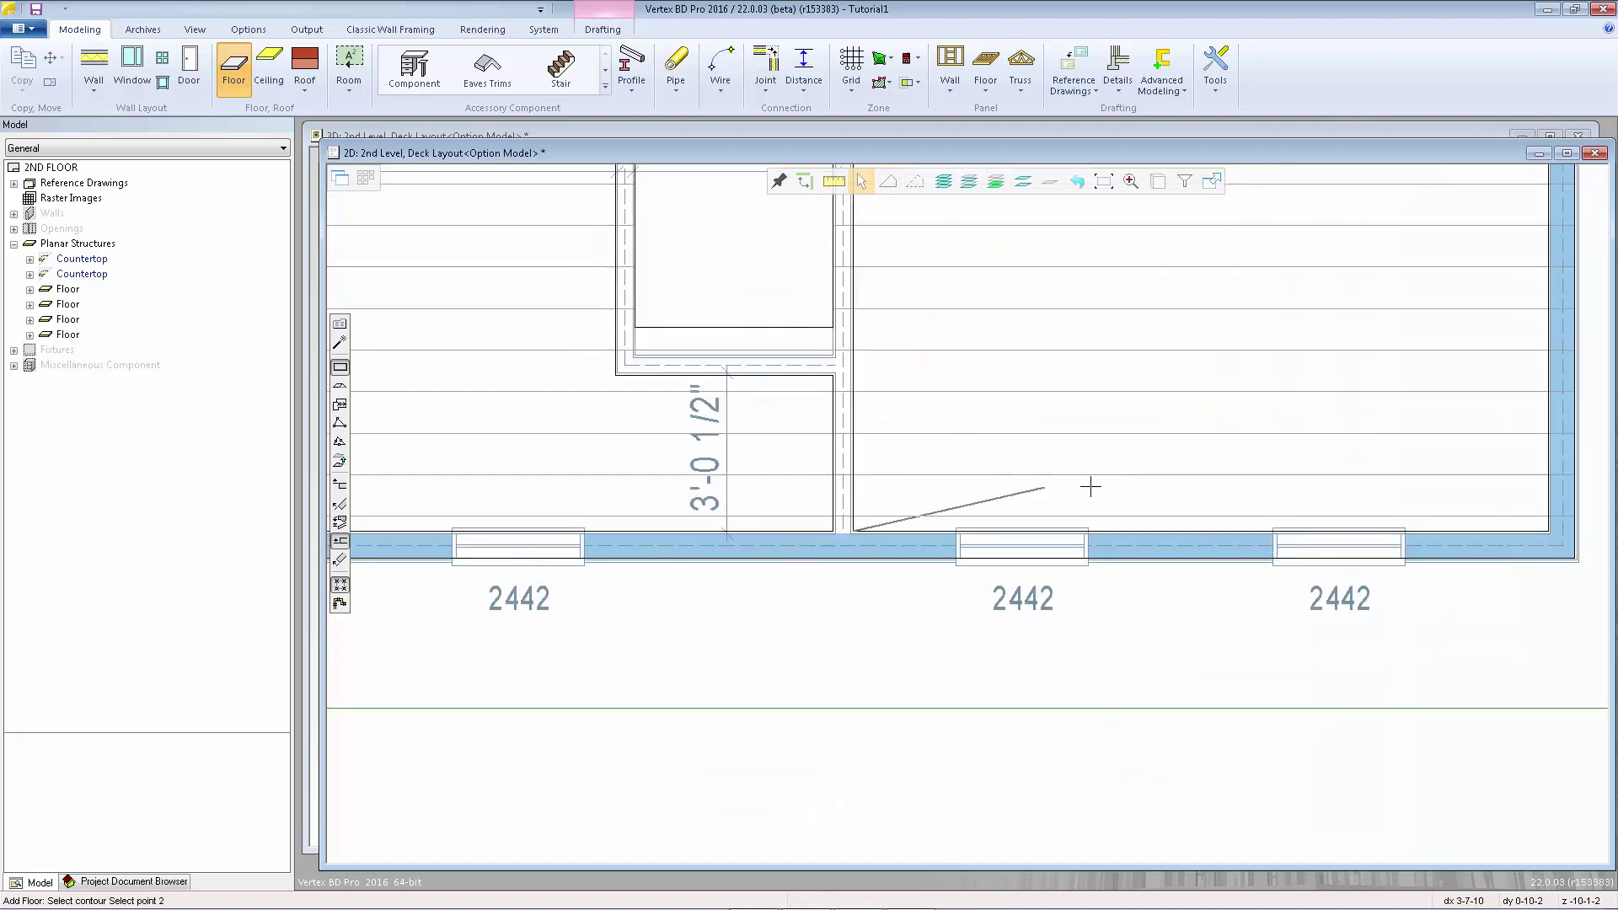
{"action": "left_click", "coordinate": [1548, 532]}
{"action": "scroll", "coordinate": [963, 483], "scroll_direction": "down", "scroll_amount": 3}
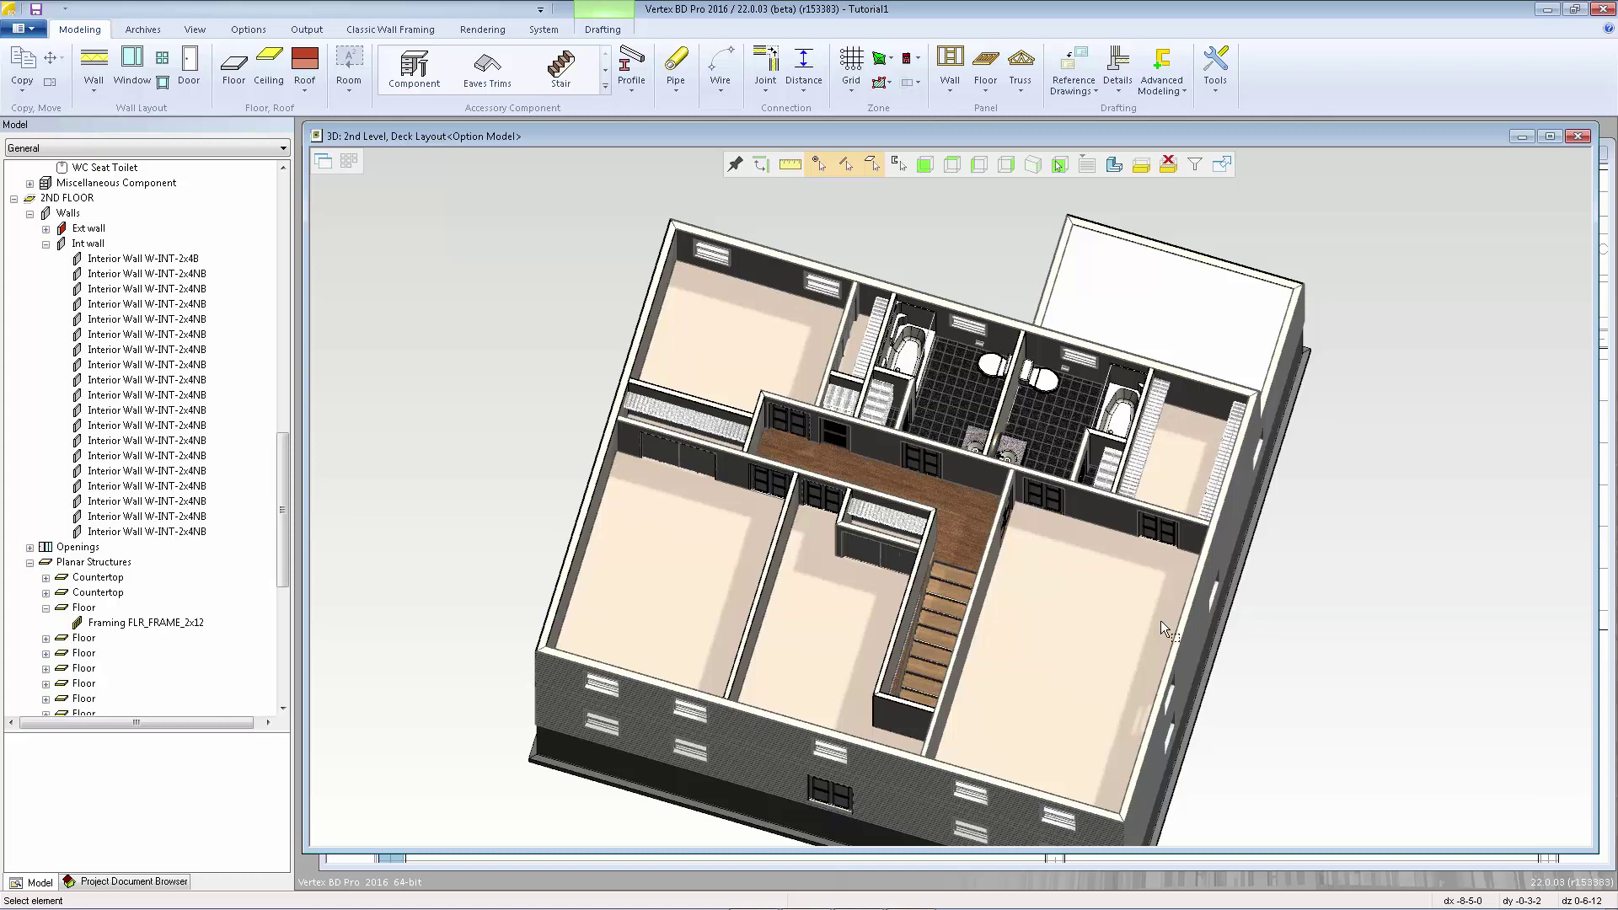
Step: Switch to the level-2 CLN ceiling pair in the Drwg-Model Pairs palette
{"action": "left_click", "coordinate": [359, 162]}
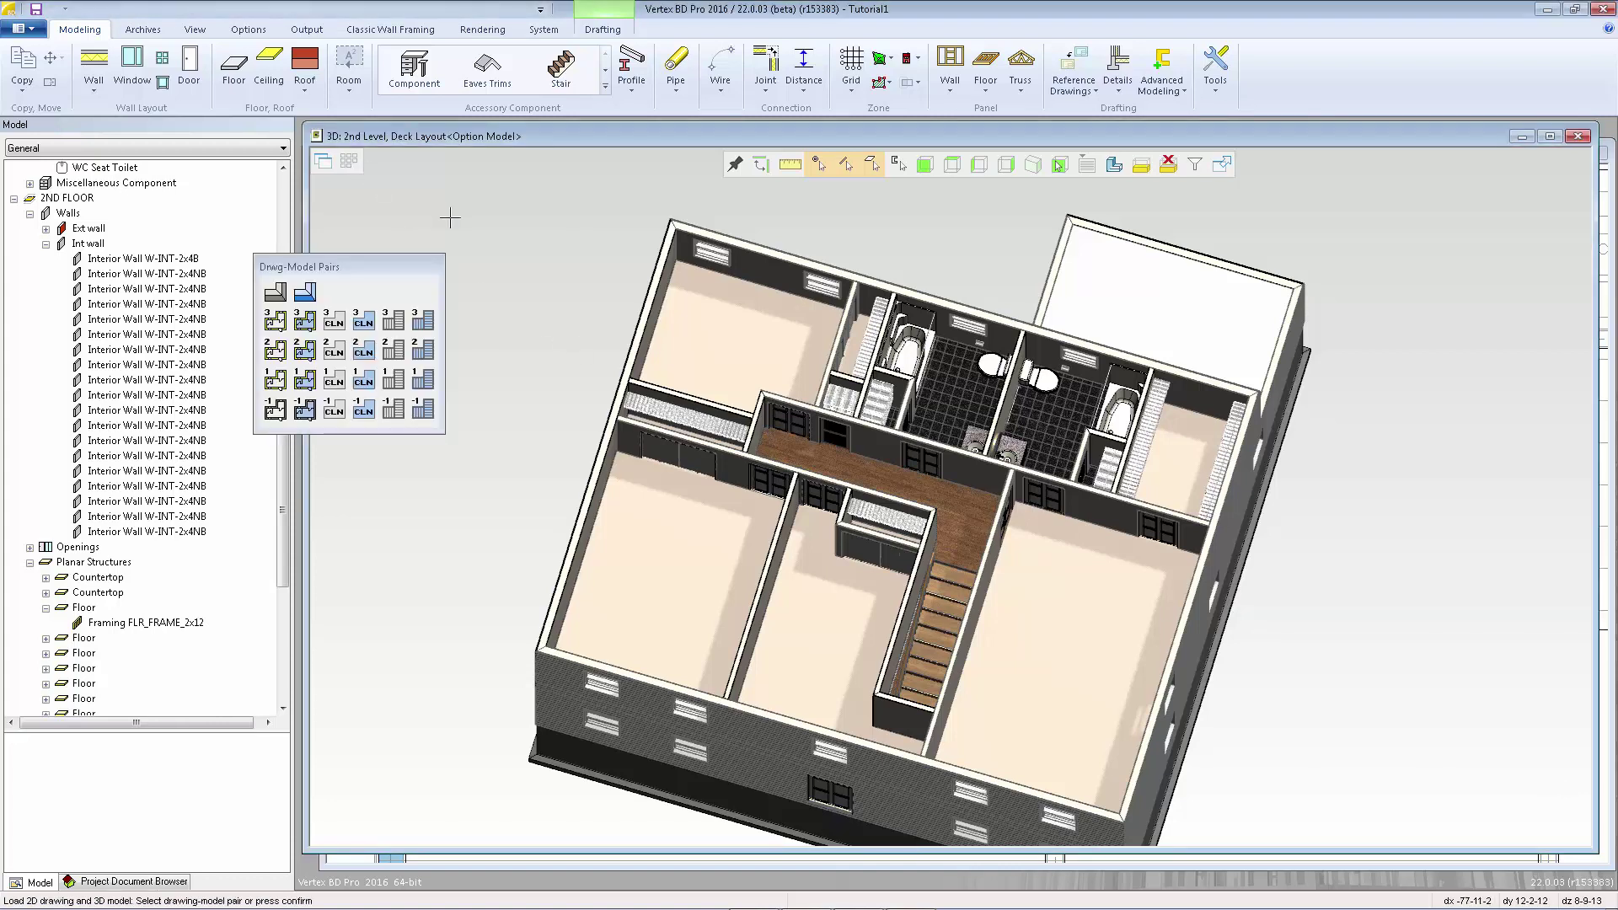
{"action": "left_click", "coordinate": [336, 349]}
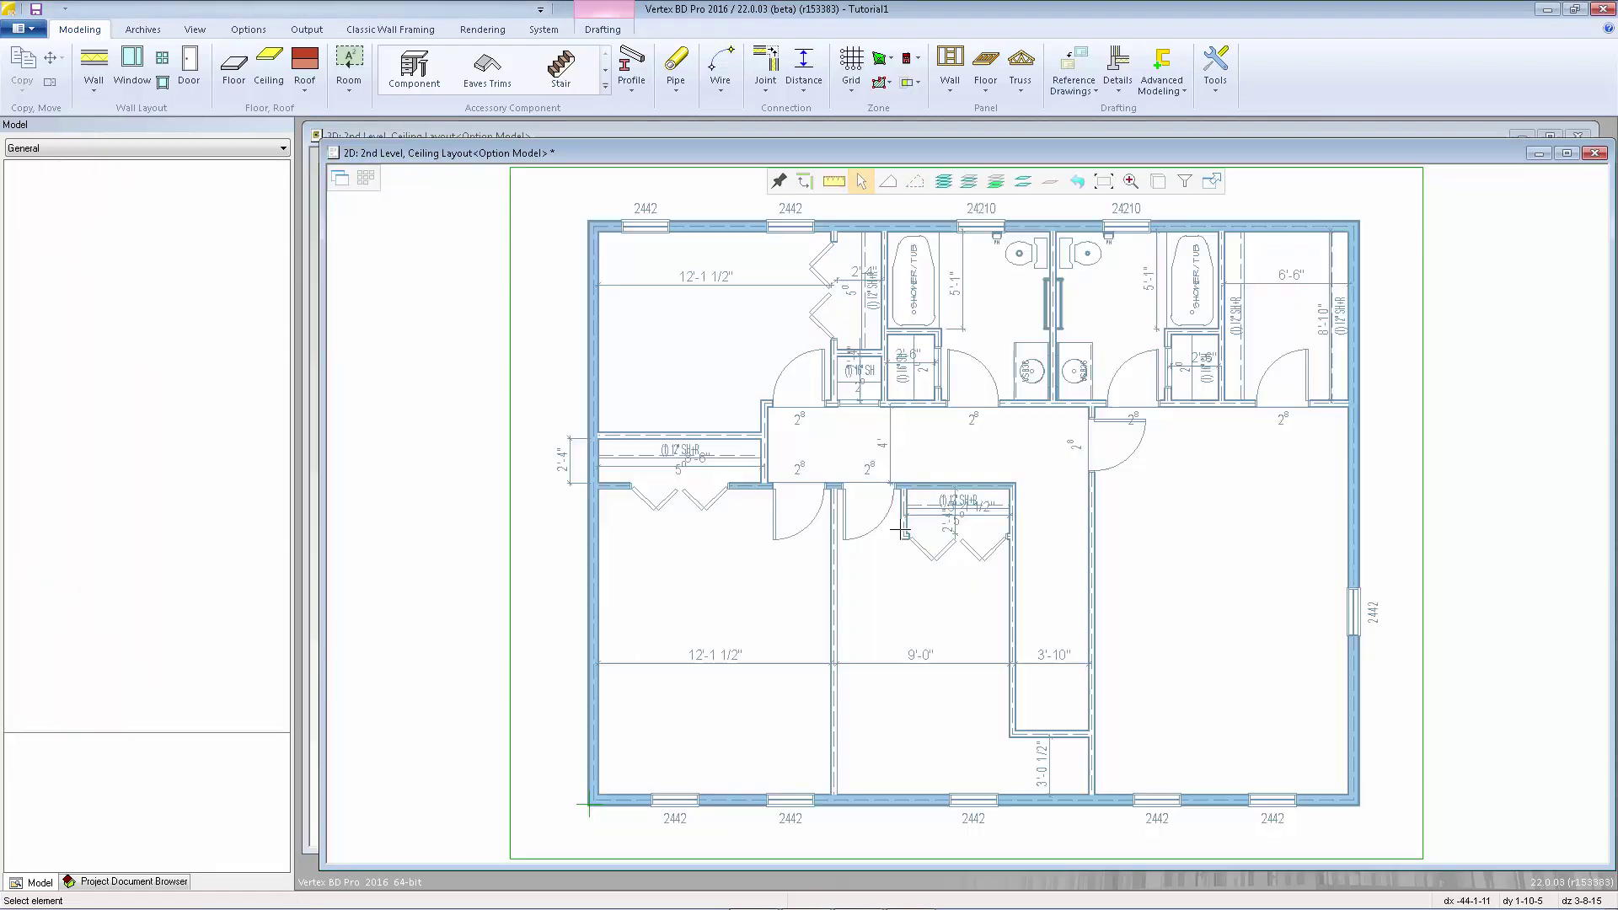
Step: Start a ceiling using the 1/2 CD Drywall ceiling type
{"action": "left_click", "coordinate": [269, 67]}
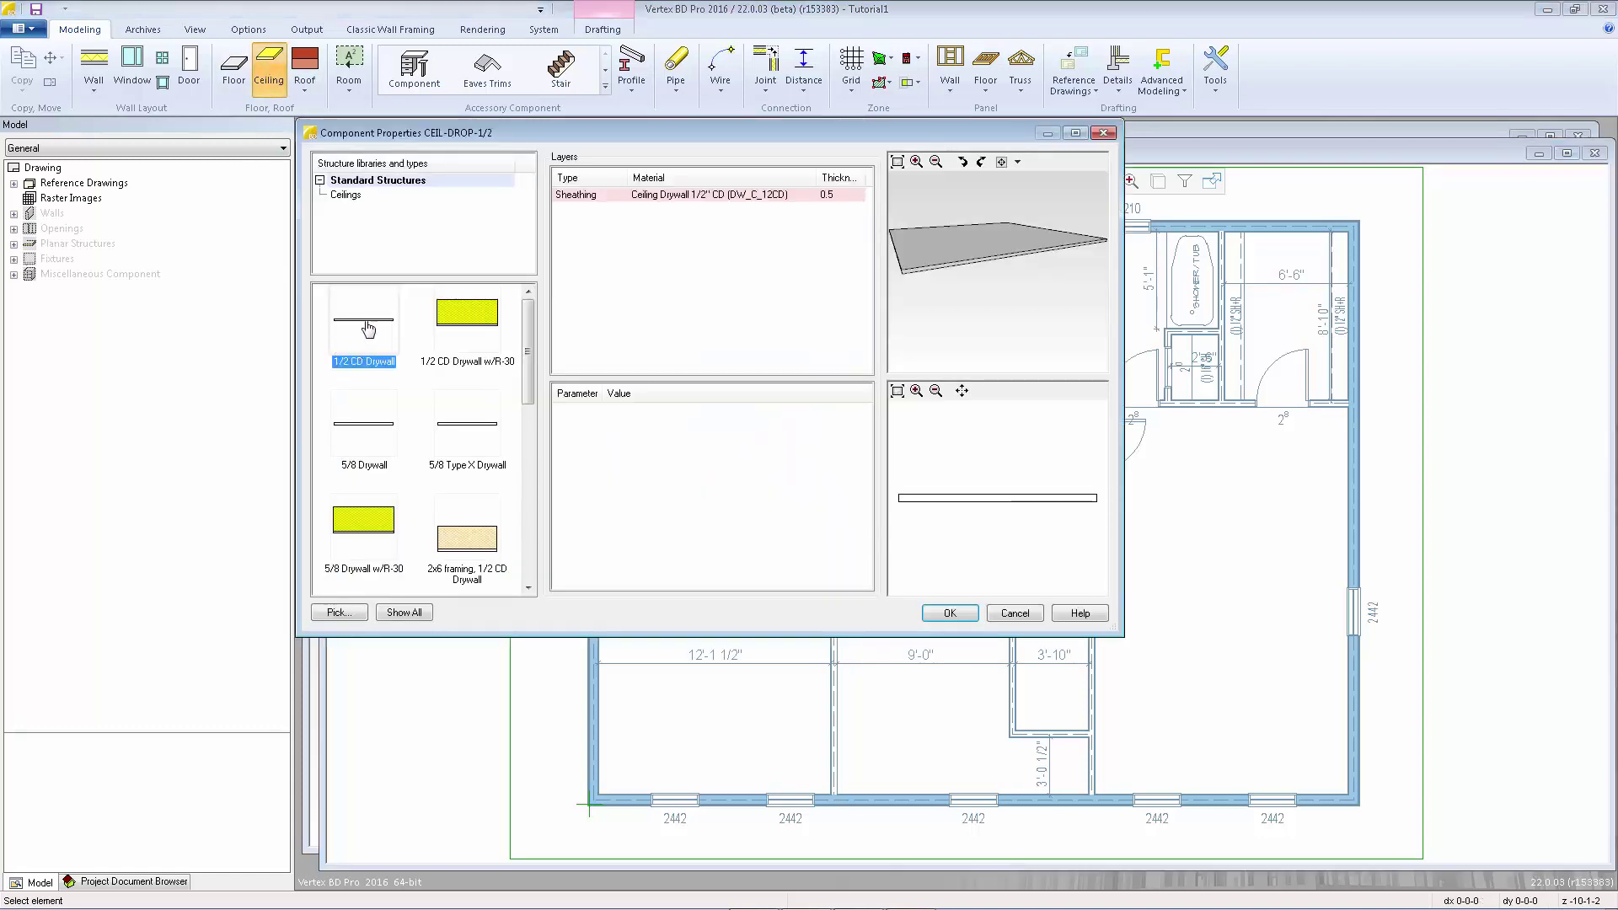
{"action": "left_click", "coordinate": [370, 327]}
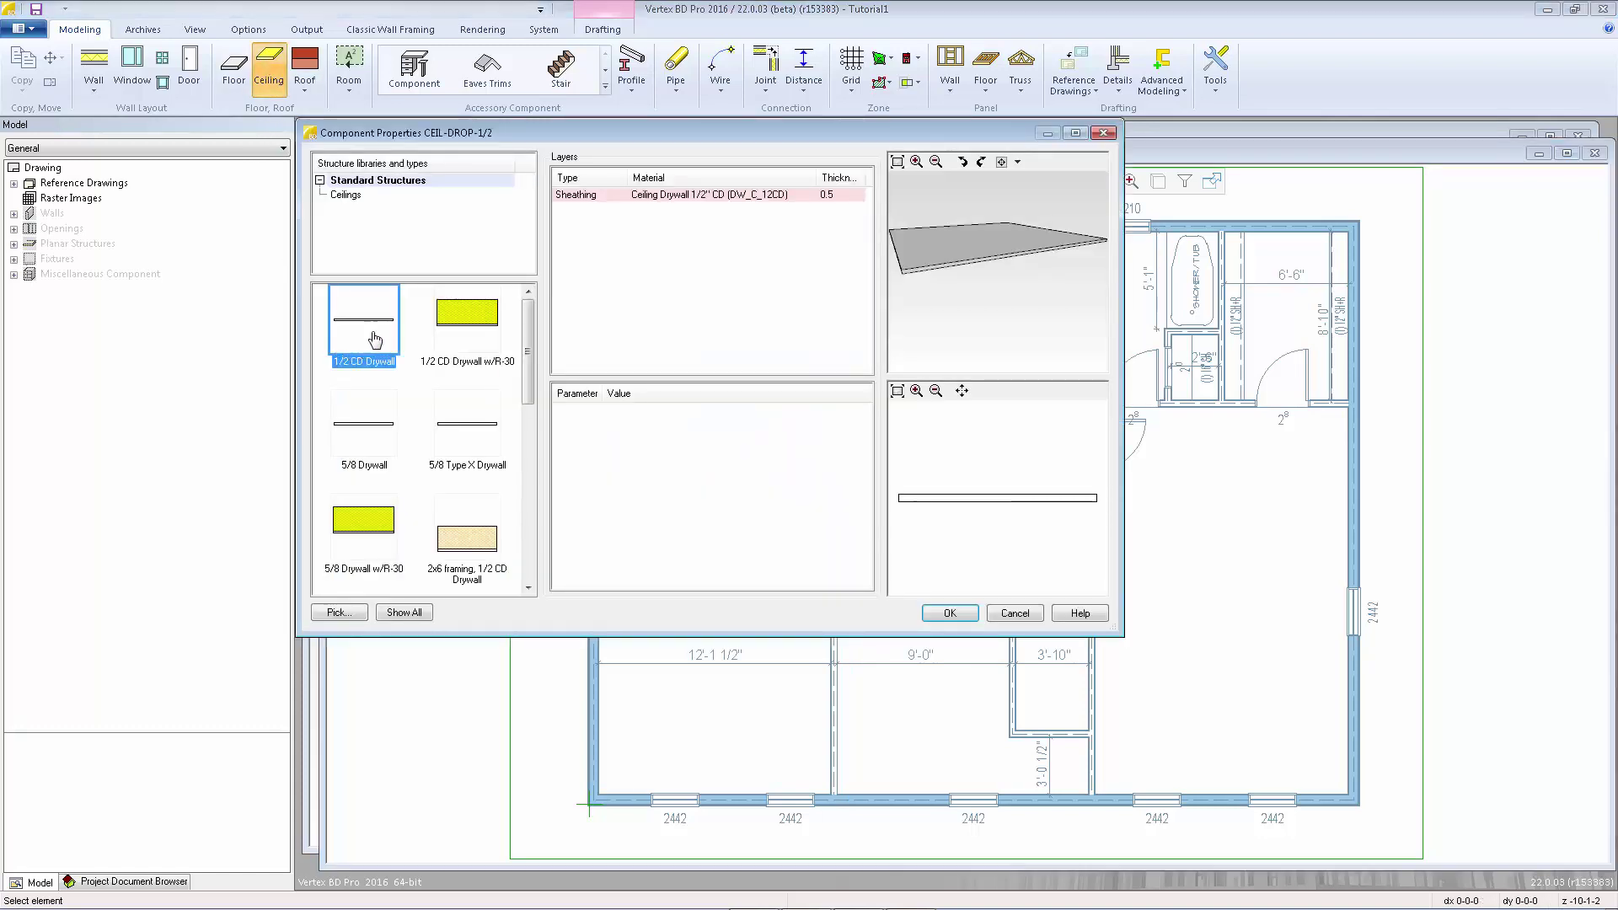
{"action": "left_click", "coordinate": [950, 613]}
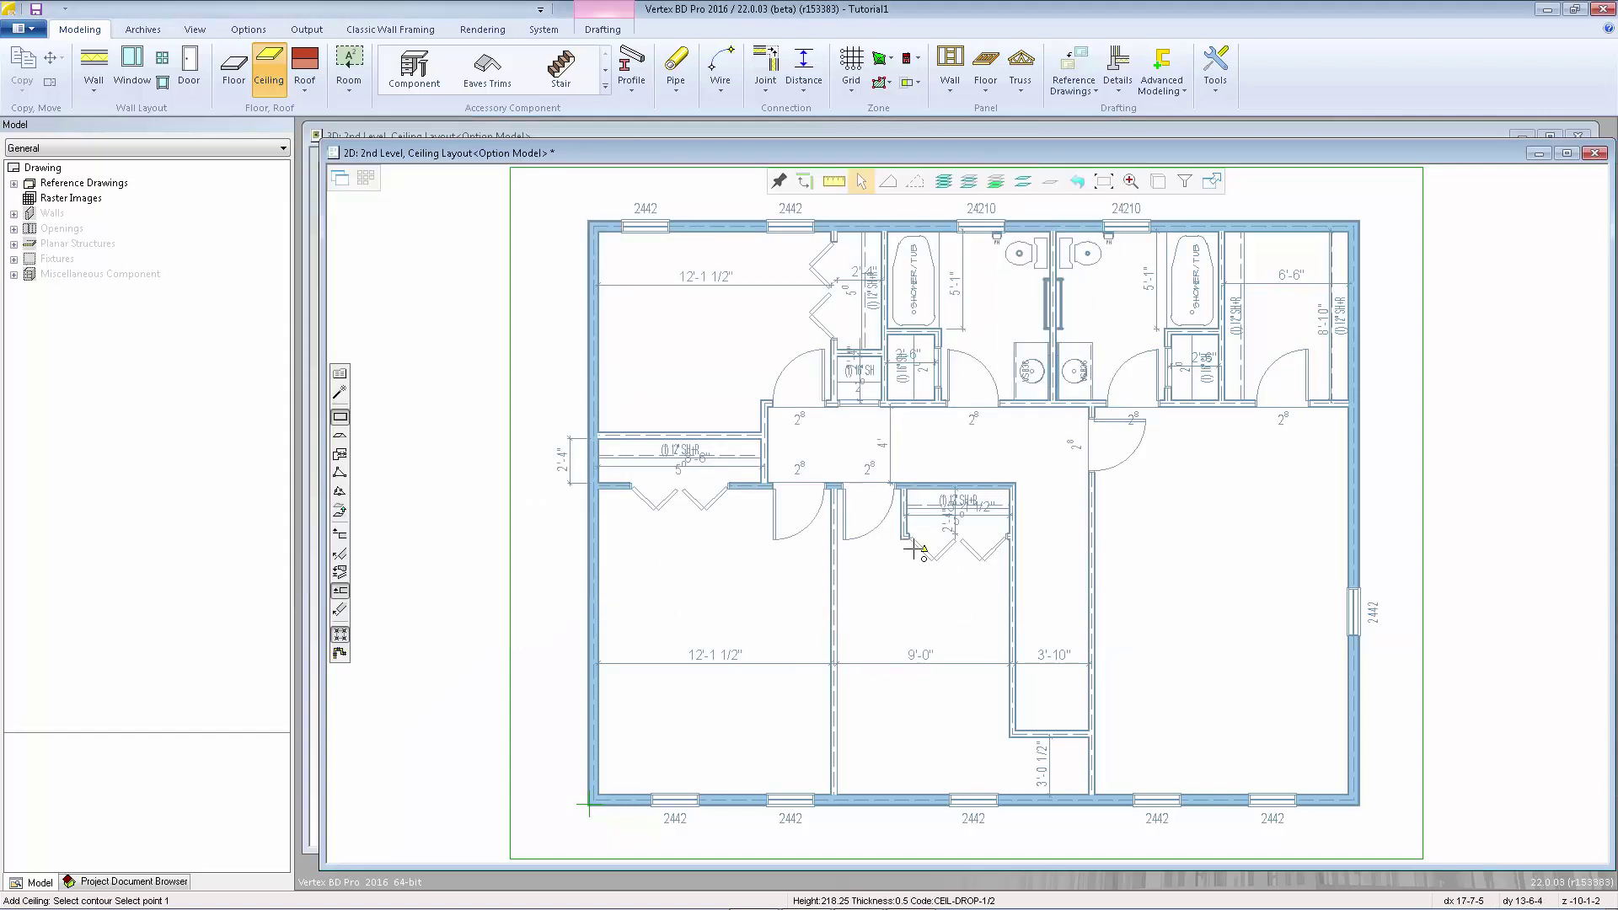
Step: Outline the ceiling by points at the 2nd-Ceiling level as a horizontal area by top plane, with 0 offset
{"action": "left_click", "coordinate": [340, 634]}
{"action": "left_click", "coordinate": [341, 536]}
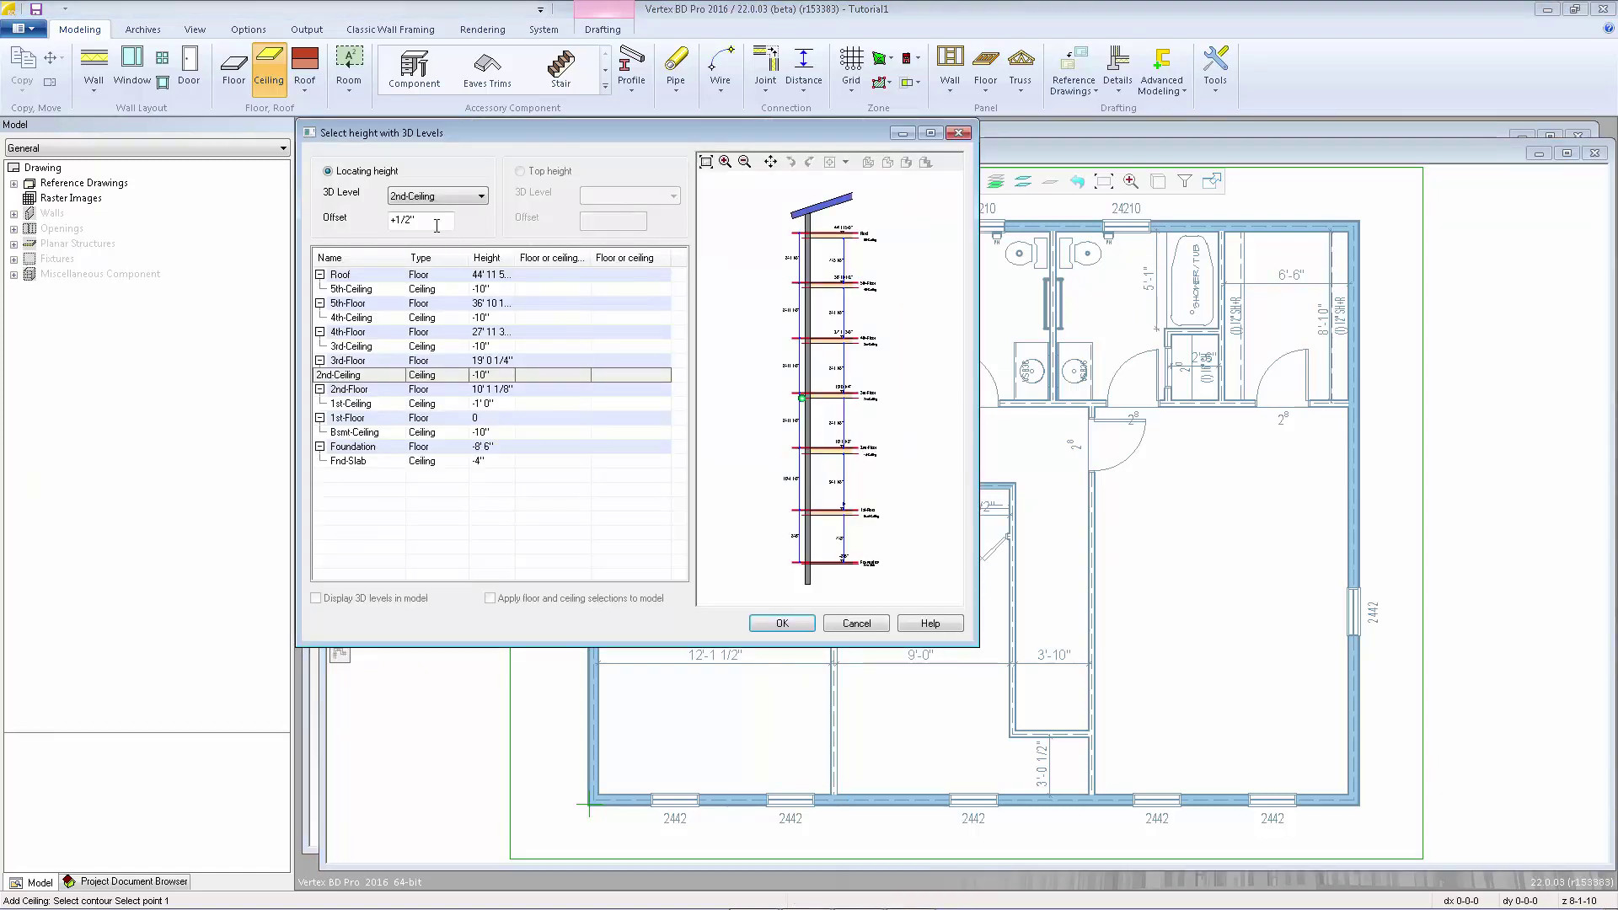
{"action": "left_click", "coordinate": [426, 222]}
{"action": "type", "text": "0"}
{"action": "left_click", "coordinate": [781, 632]}
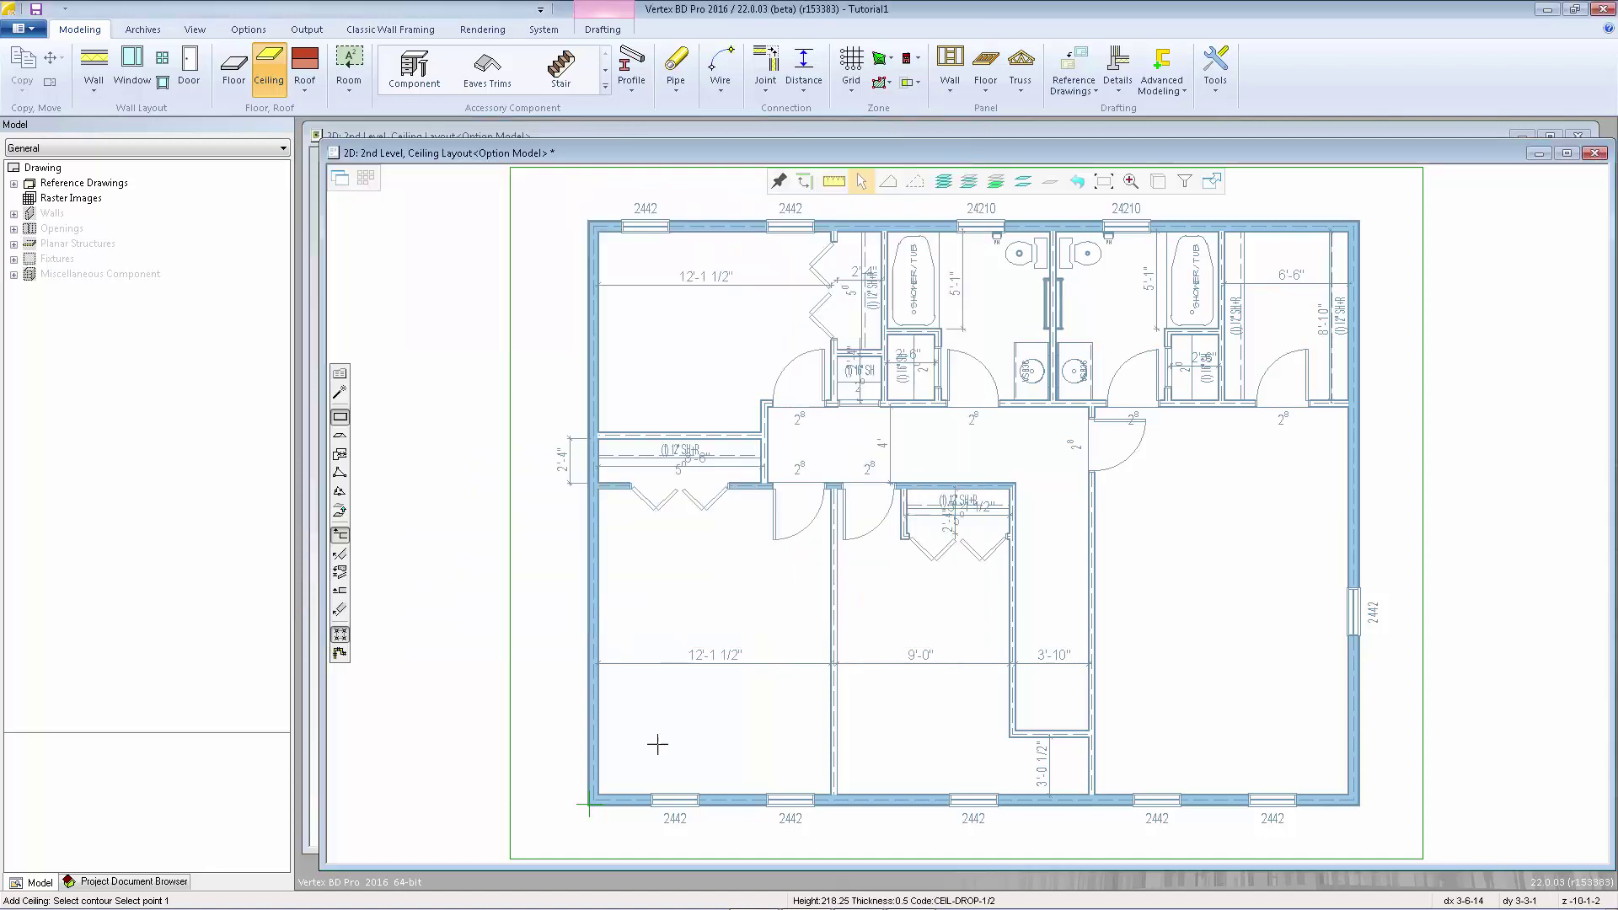
{"action": "scroll", "coordinate": [964, 509], "scroll_direction": "up", "scroll_amount": 3}
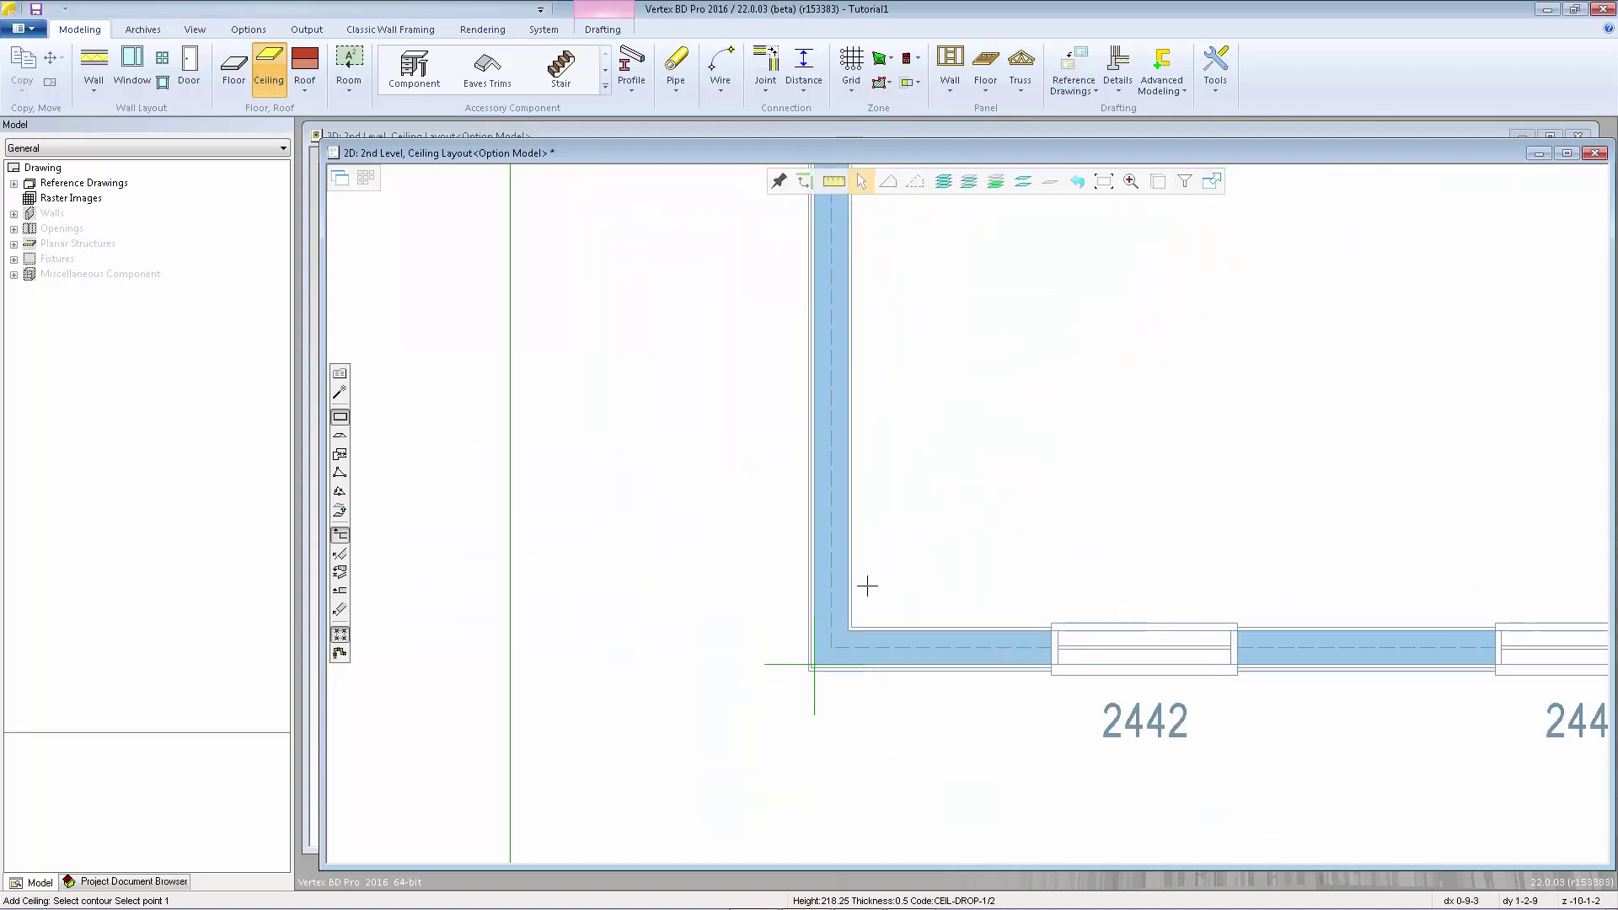